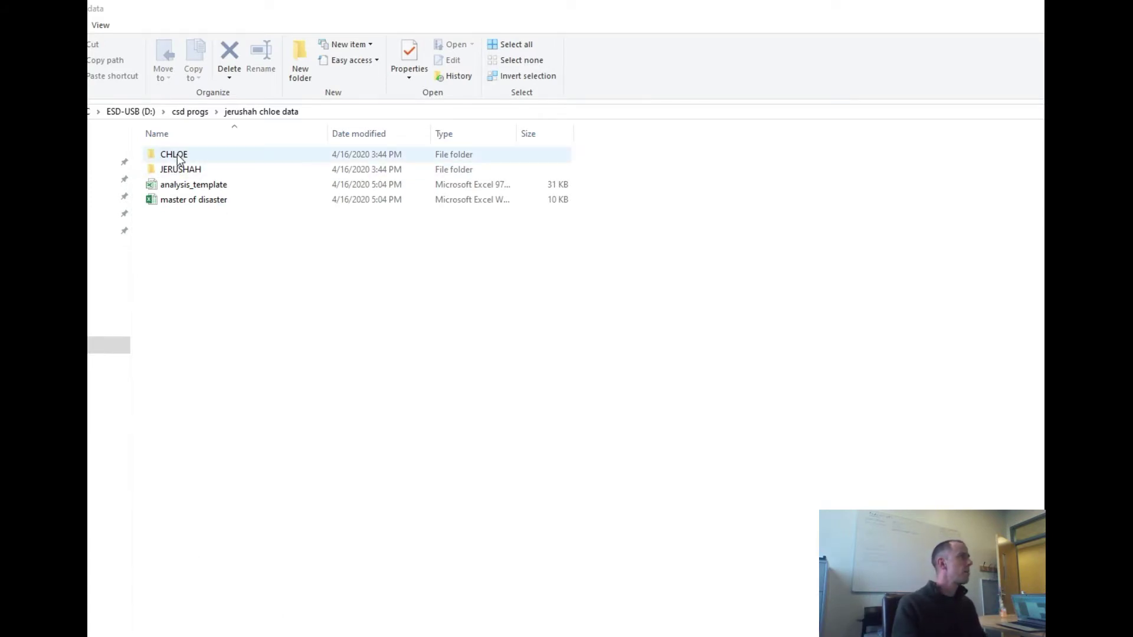
drag(219, 253, 197, 189)
click(224, 267)
click(204, 188)
click(206, 202)
click(205, 186)
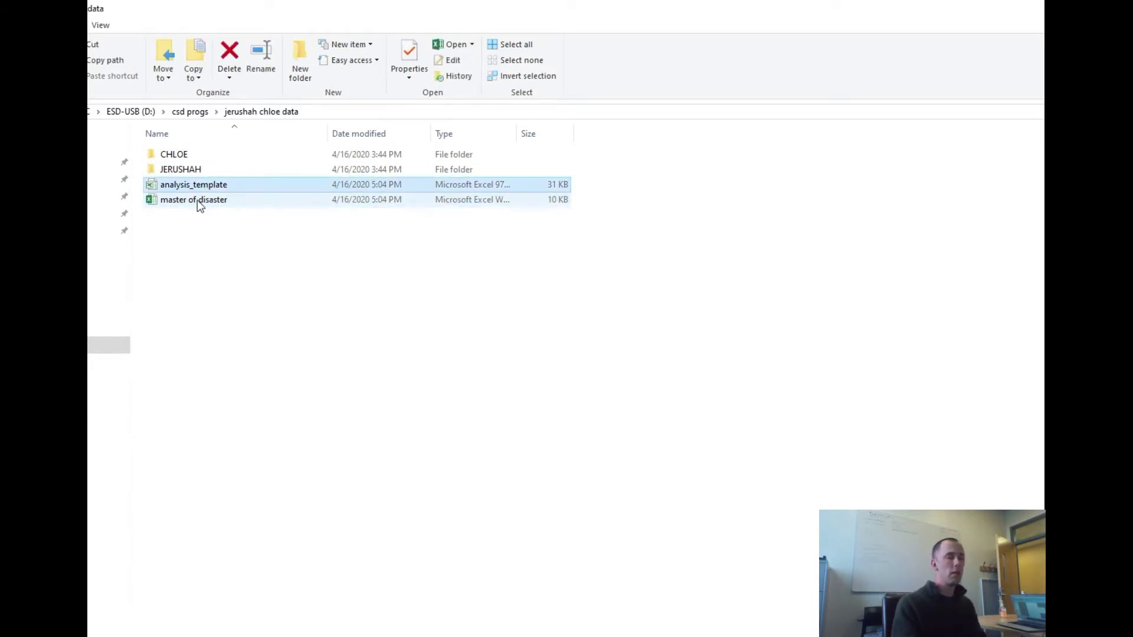
click(197, 200)
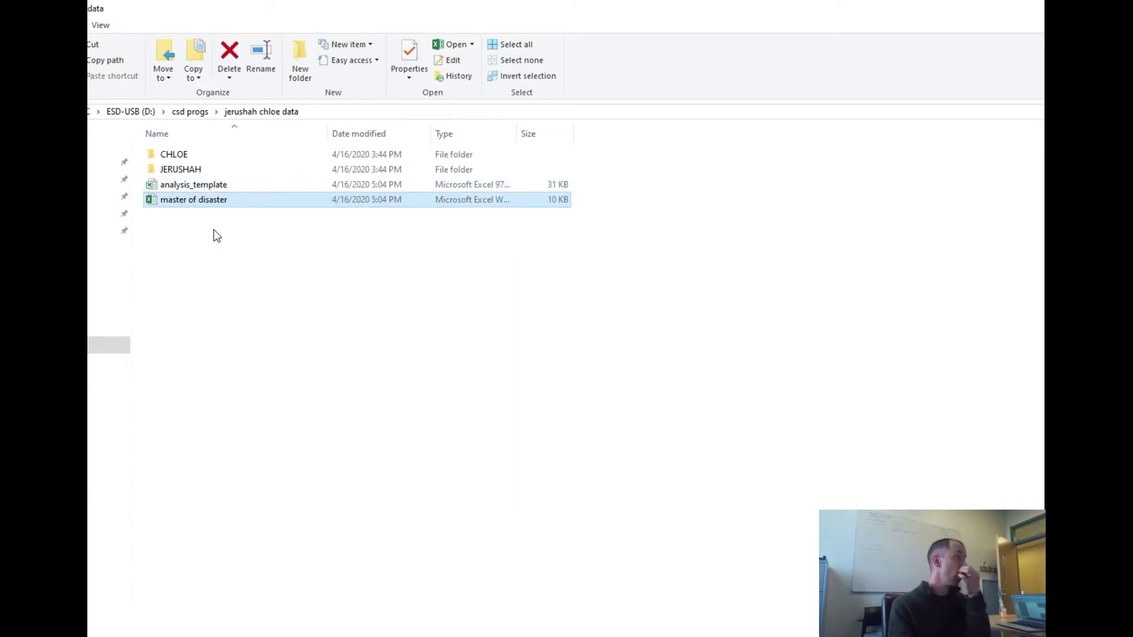
click(192, 217)
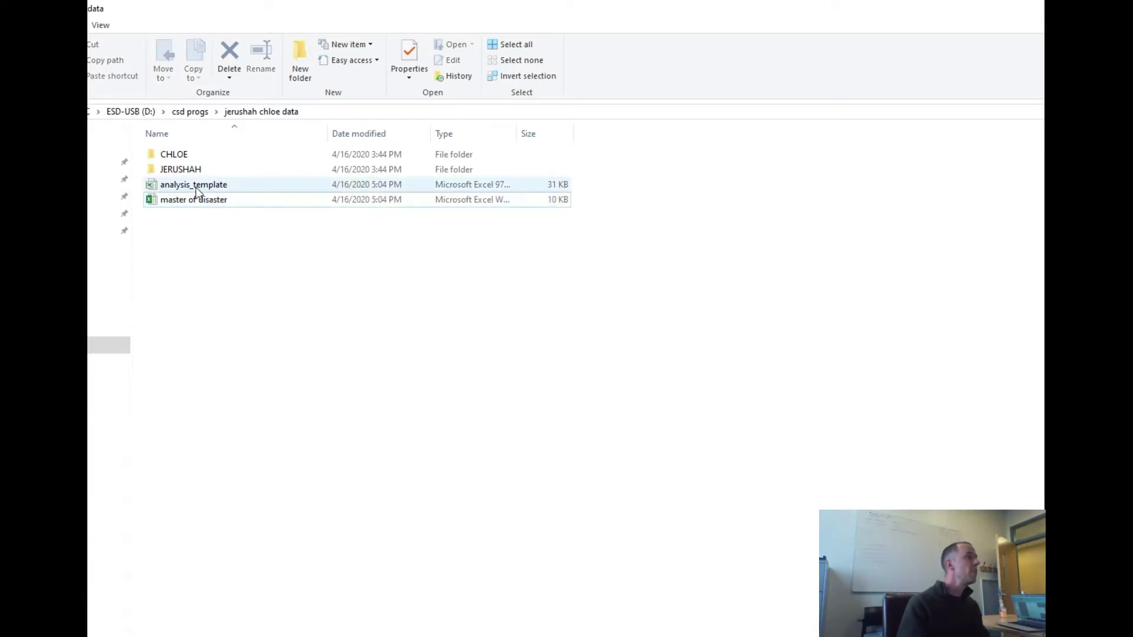
click(195, 196)
click(195, 191)
click(191, 194)
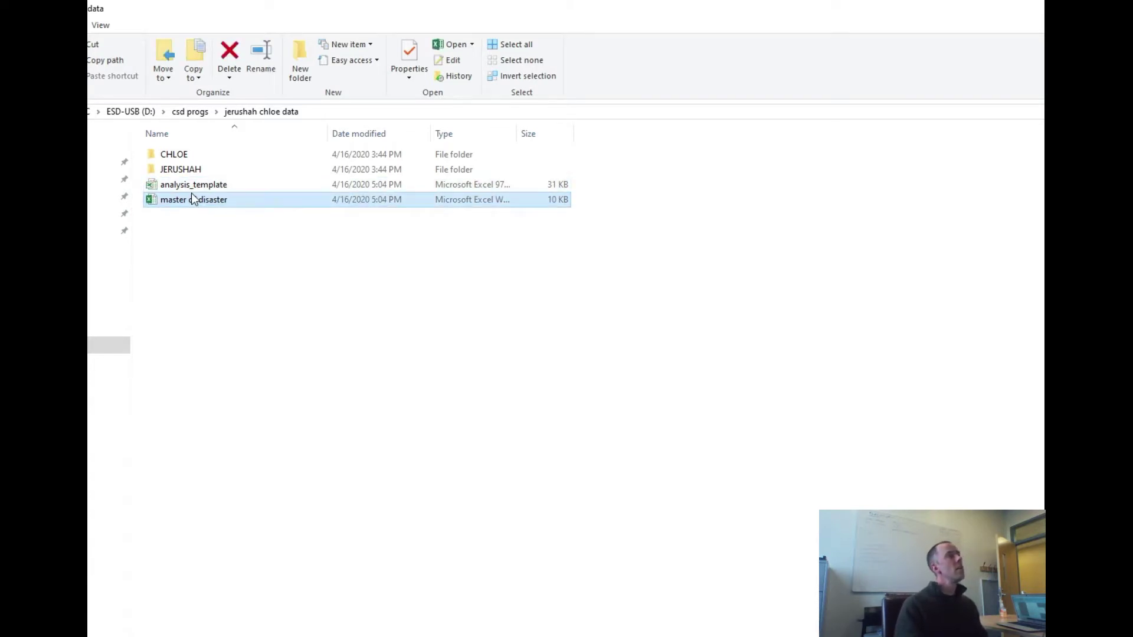
click(191, 186)
ctrl+click(194, 203)
click(194, 190)
click(195, 202)
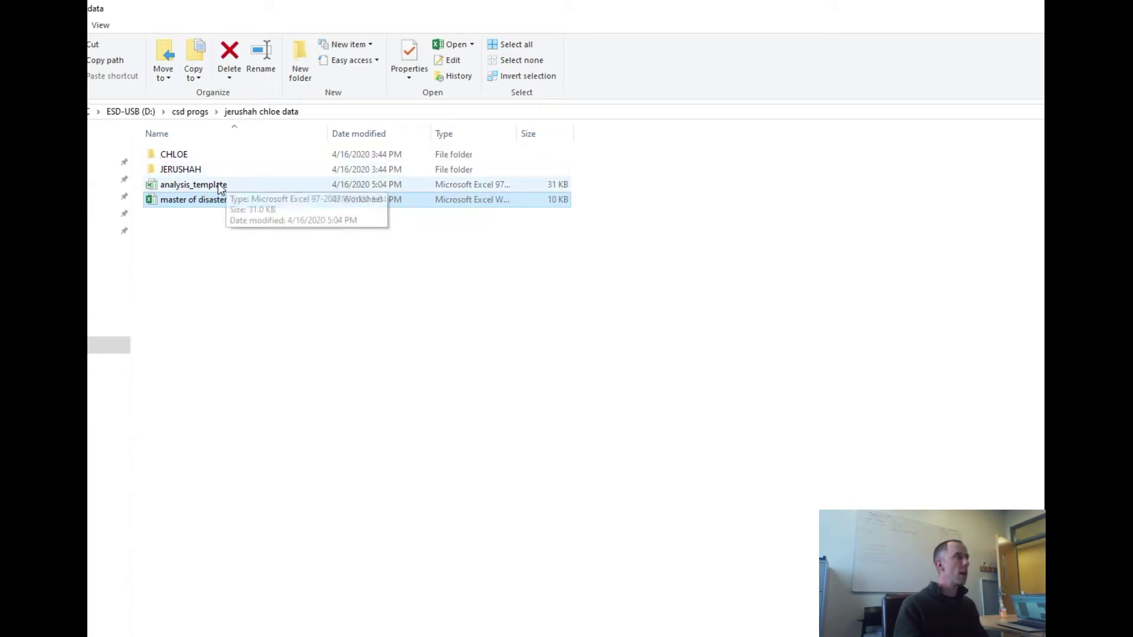
click(216, 223)
click(221, 202)
ctrl+click(215, 198)
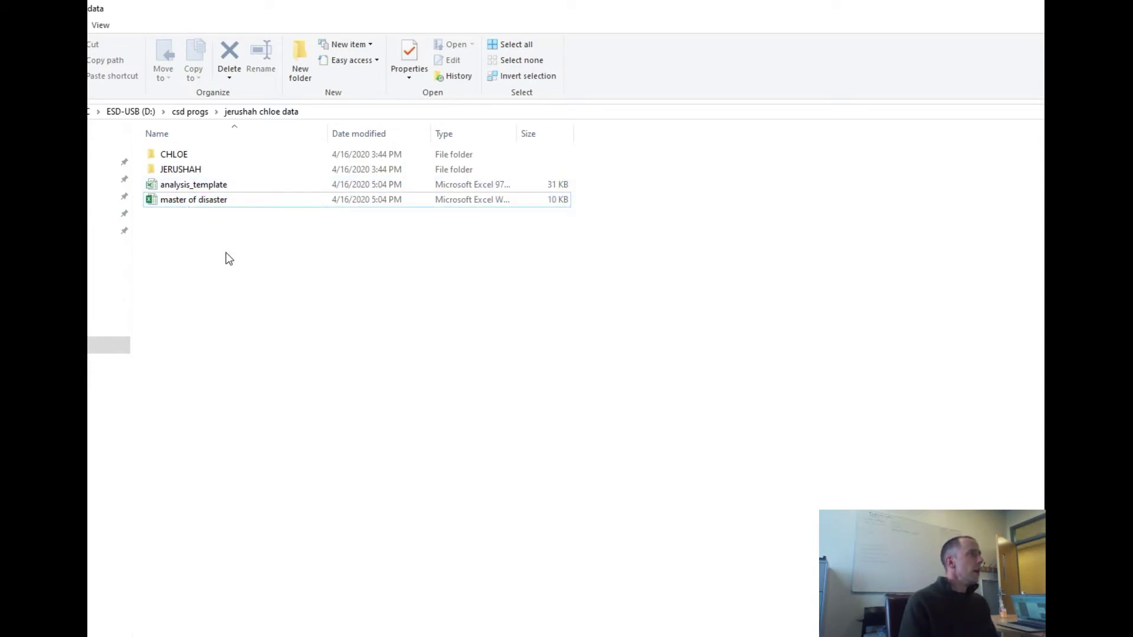
Open the master of disaster workbook and enlarge its window so all the frame columns fit
click(197, 200)
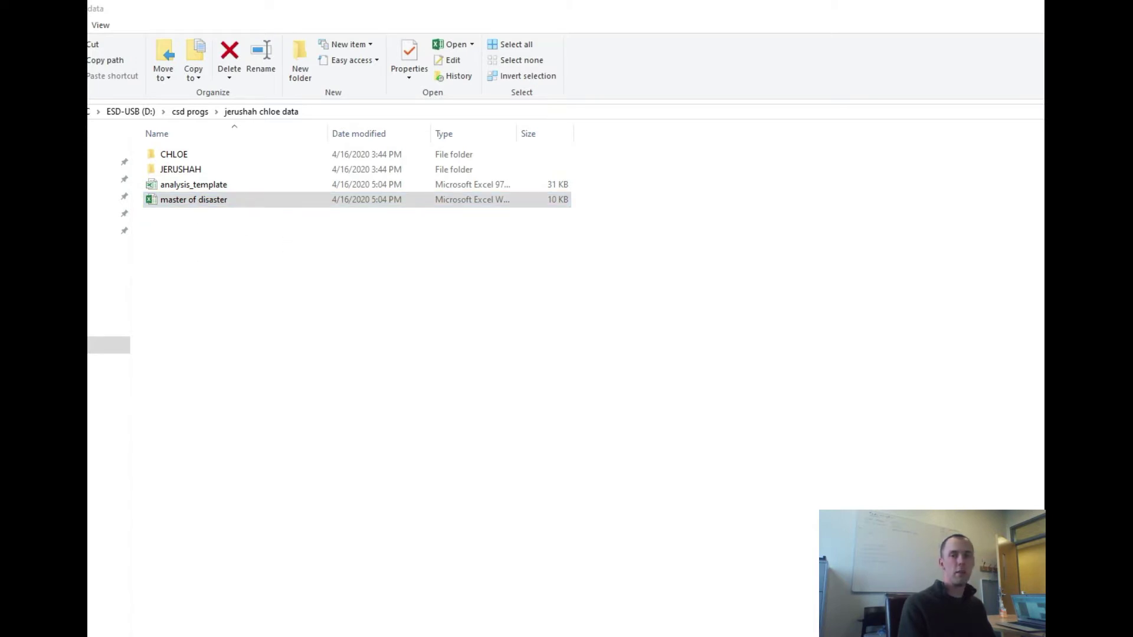
drag(650, 64, 490, 32)
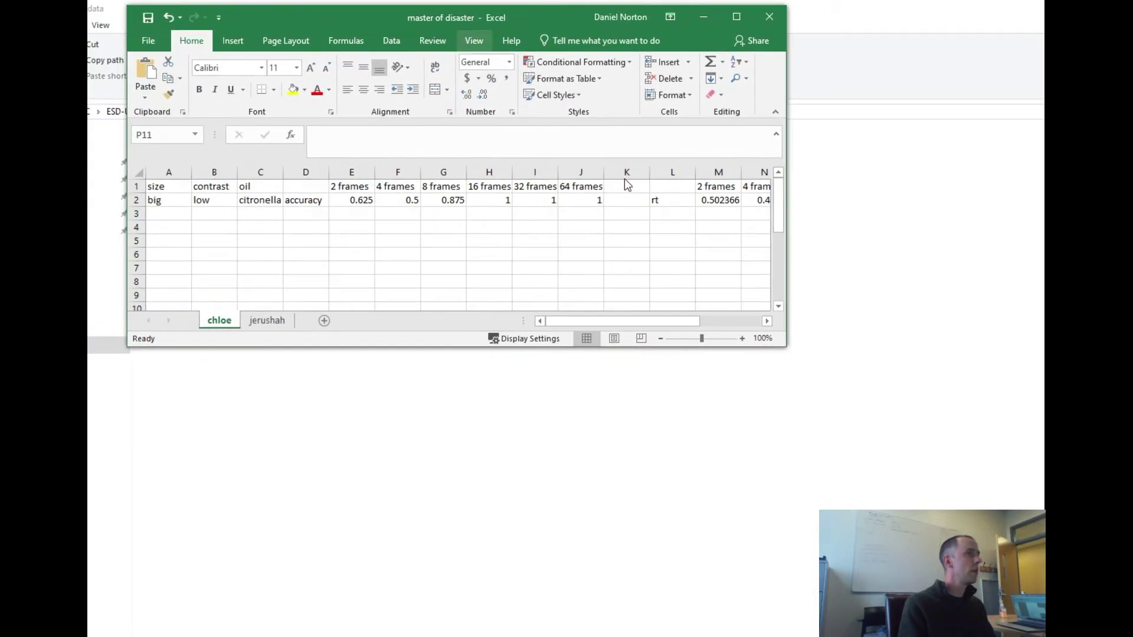
drag(785, 347, 1044, 540)
click(276, 236)
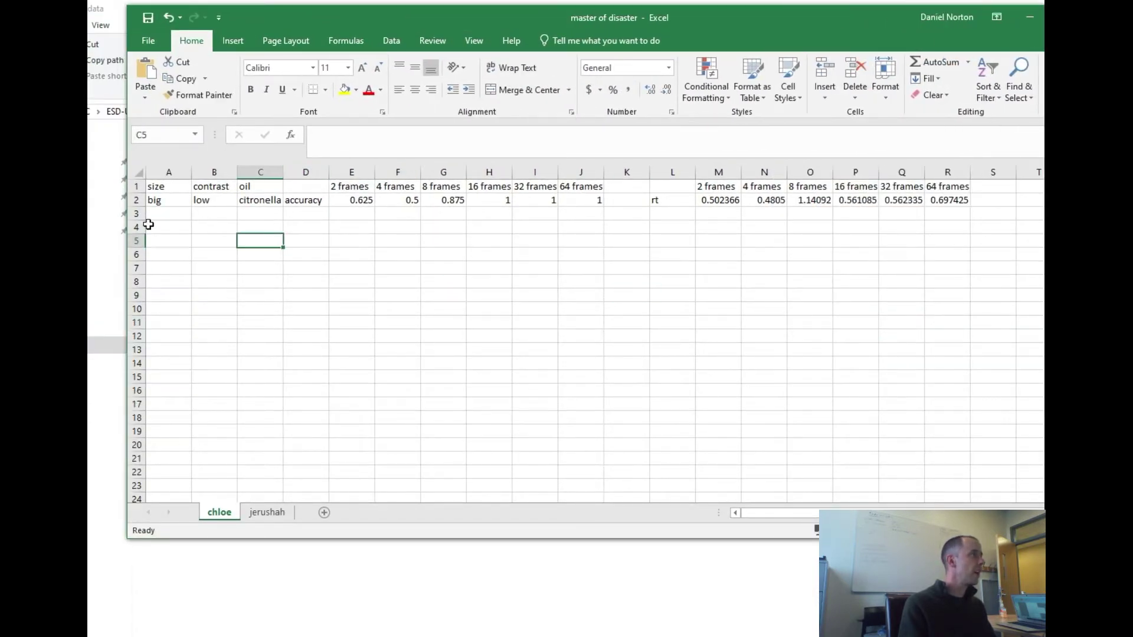
Insert a column before the size column, head it "subject" and start entering the subject's name beneath it
click(169, 210)
click(168, 199)
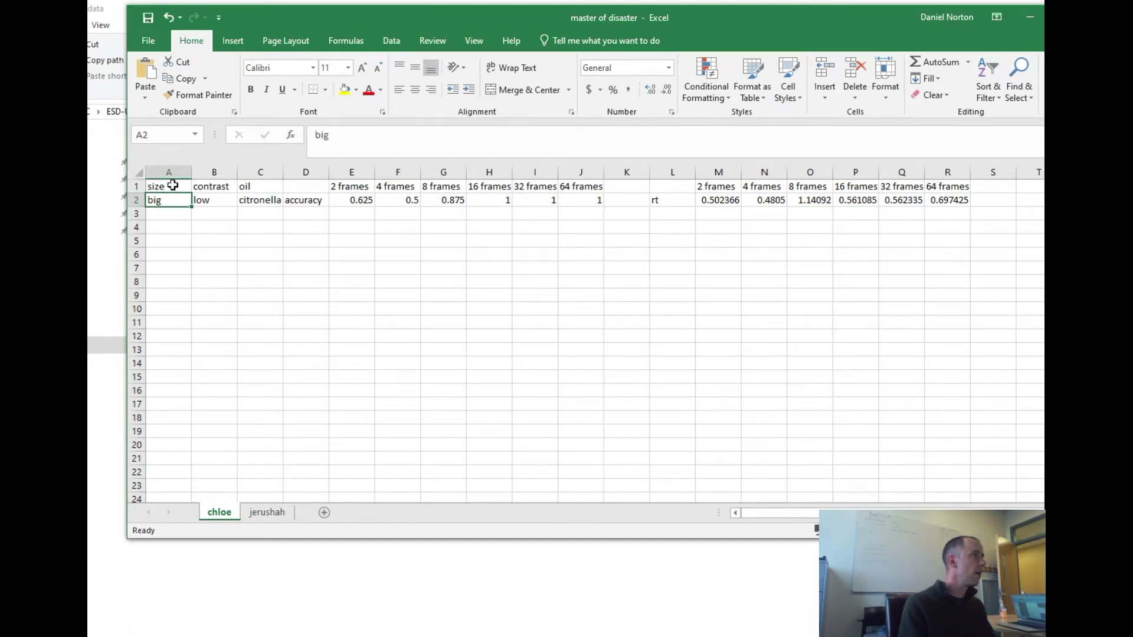
click(169, 172)
right_click(168, 172)
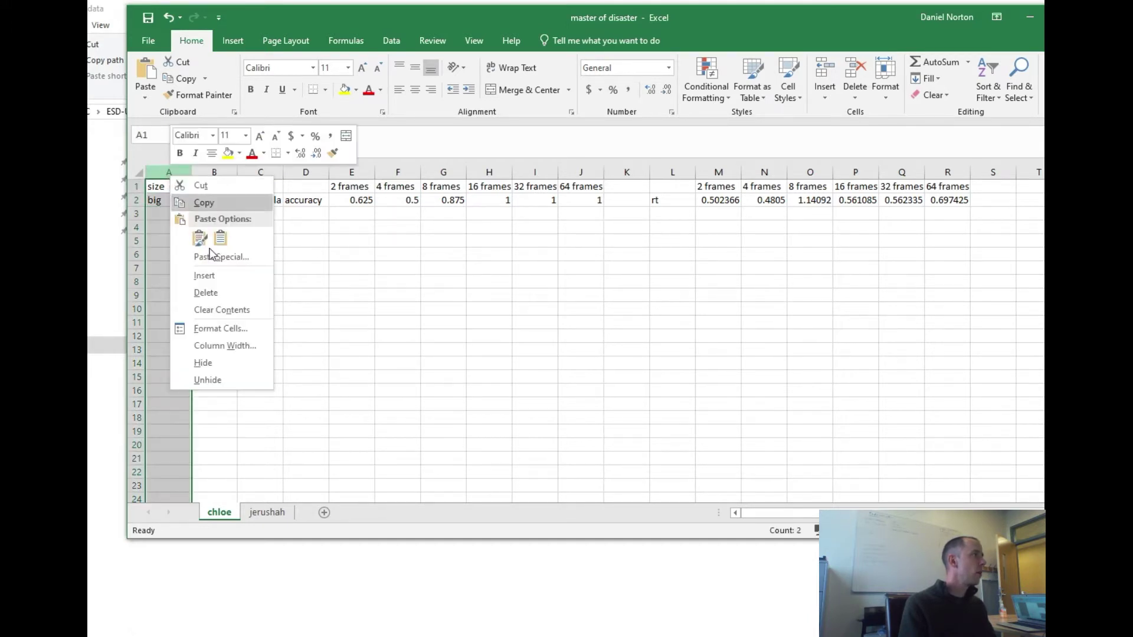
click(226, 283)
click(171, 186)
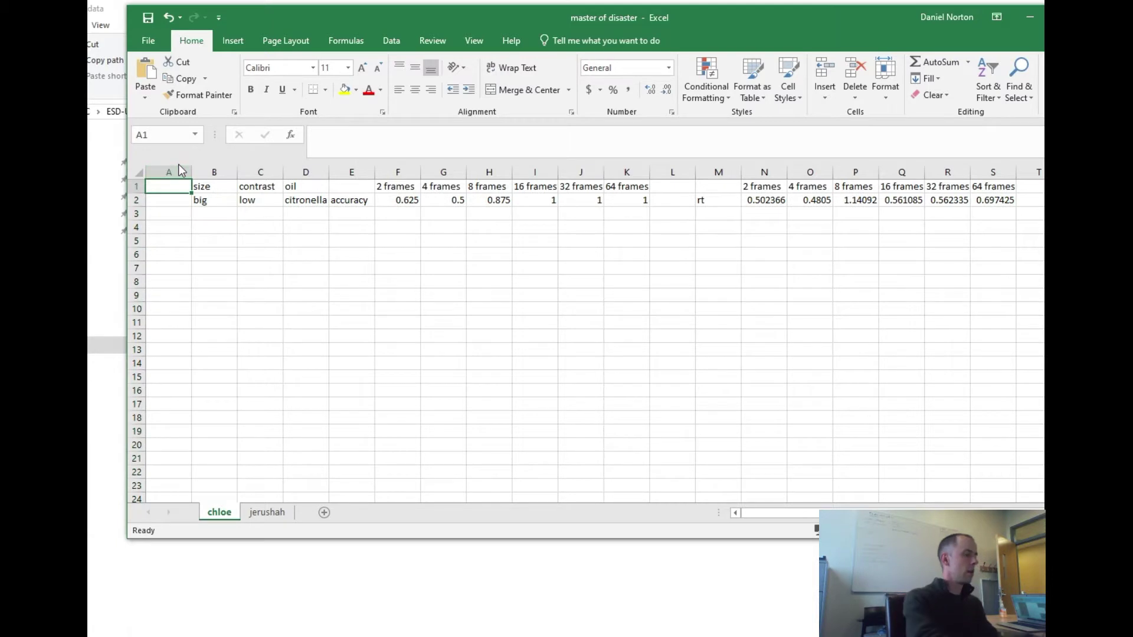
text(subject)
key(Return)
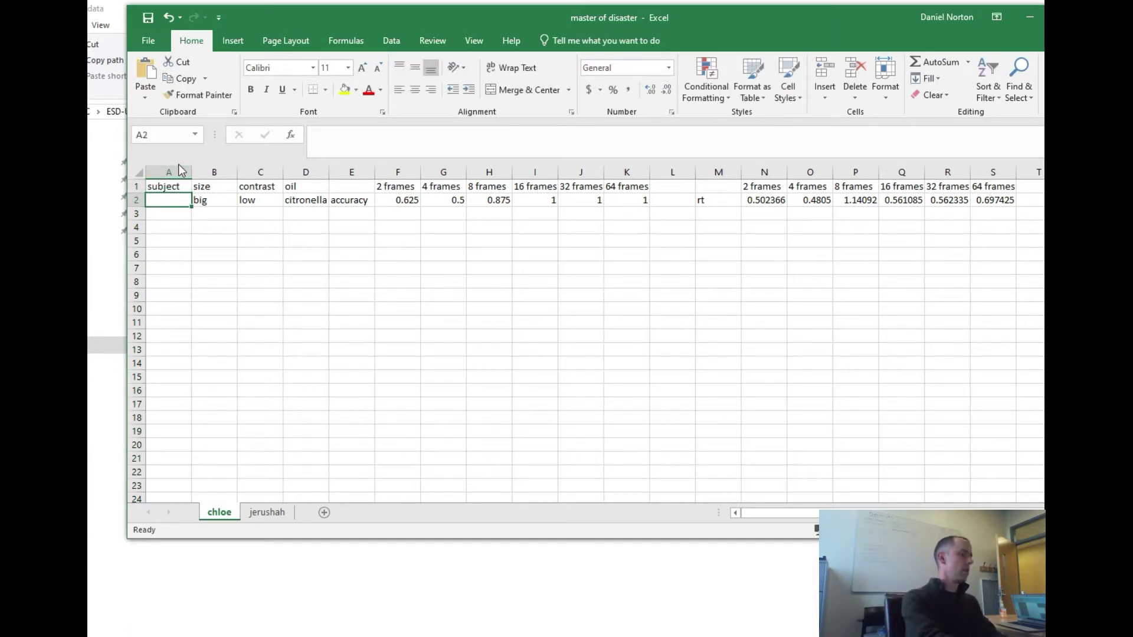
text(cho)
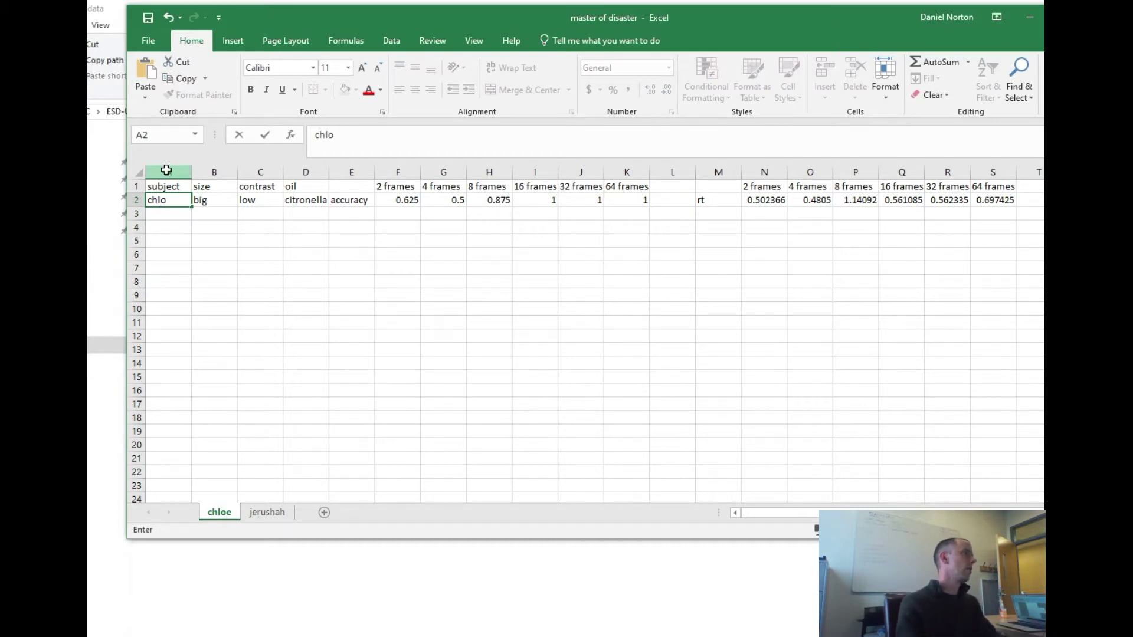
Delete the newly inserted subject column
right_click(167, 172)
click(212, 286)
click(214, 272)
Examine how row 2 holds one condition's accuracy and rt values, with the empty rows beneath for further conditions
click(170, 200)
drag(170, 200, 971, 200)
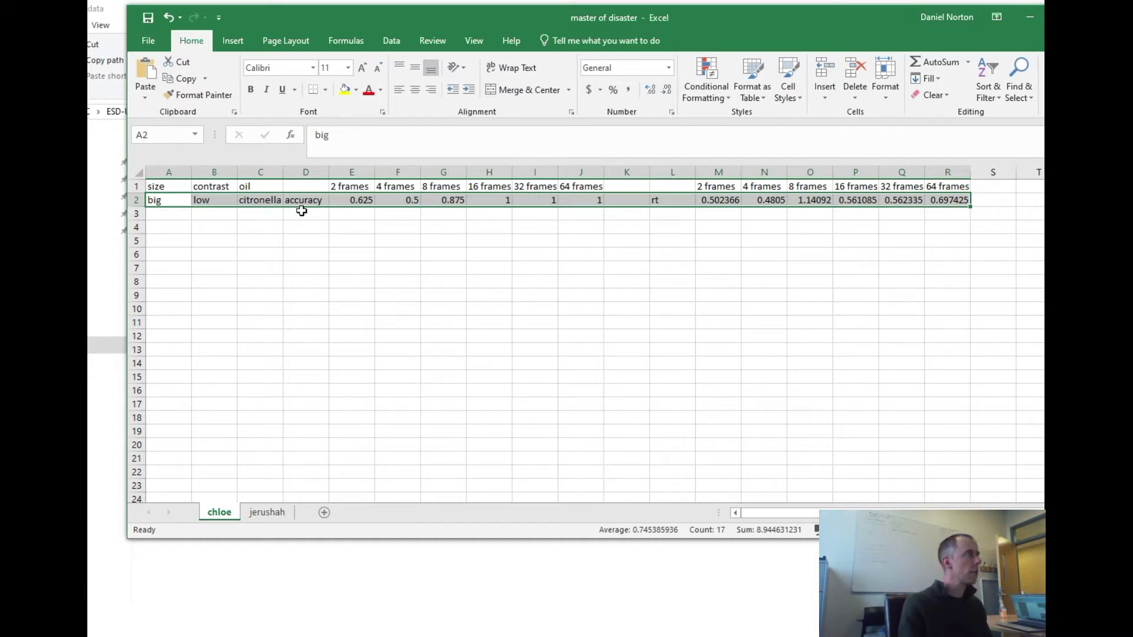
click(248, 200)
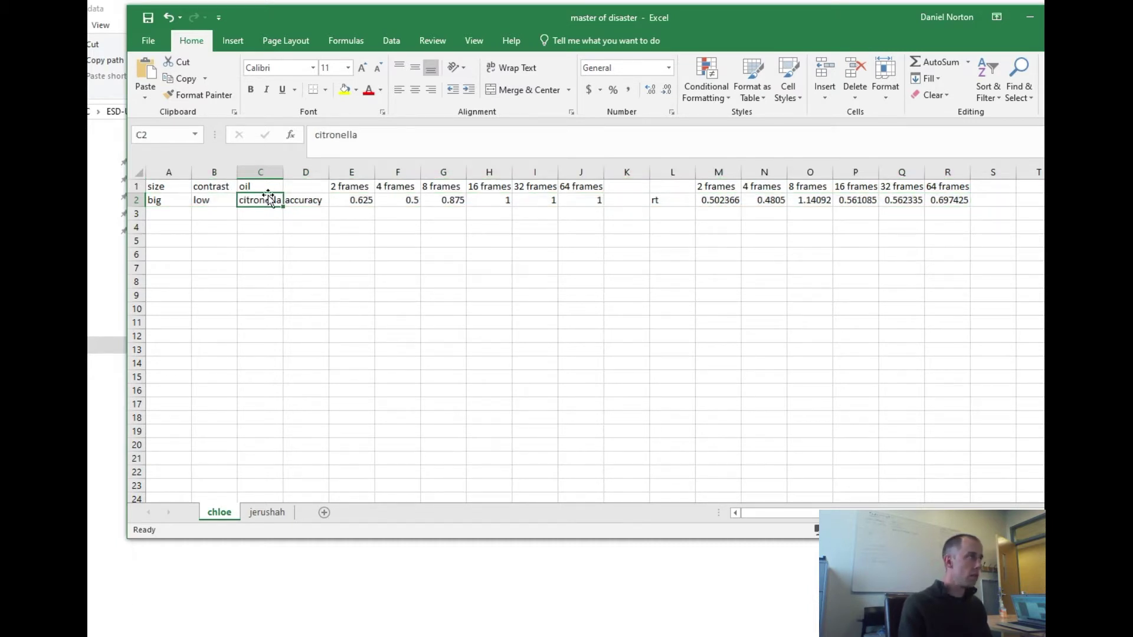
click(172, 201)
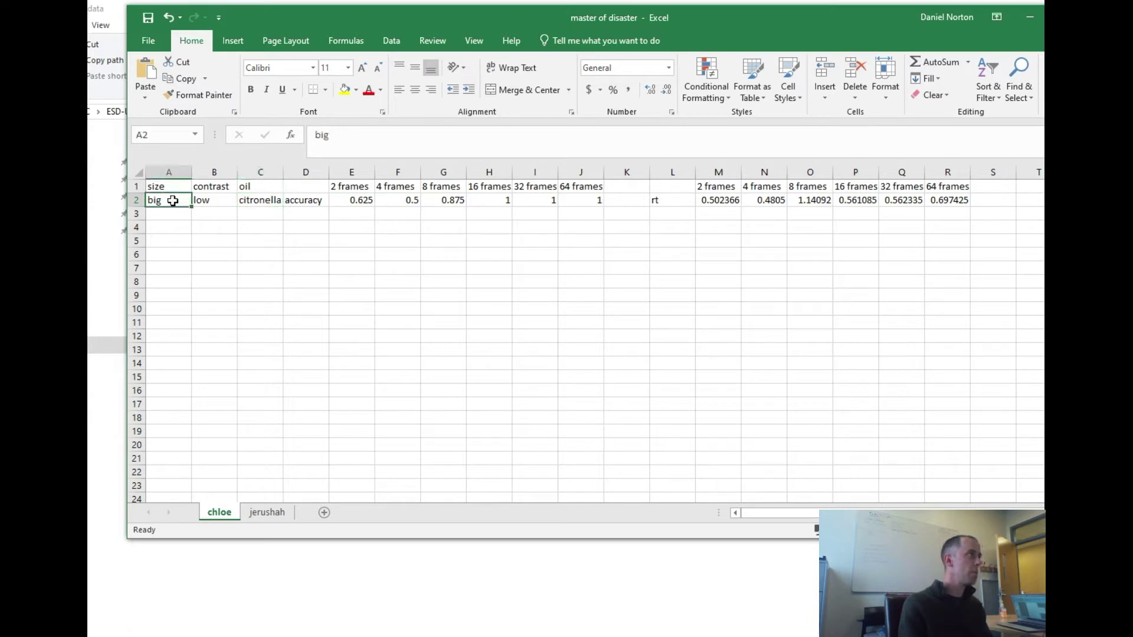
drag(177, 201, 912, 200)
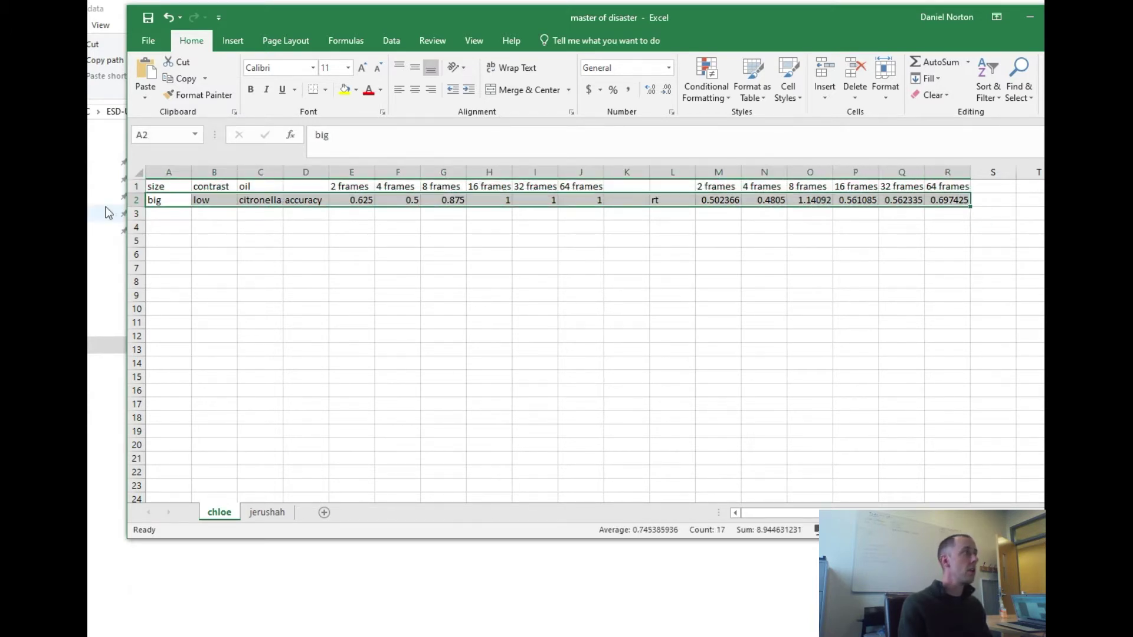
drag(159, 217, 963, 219)
drag(155, 227, 941, 228)
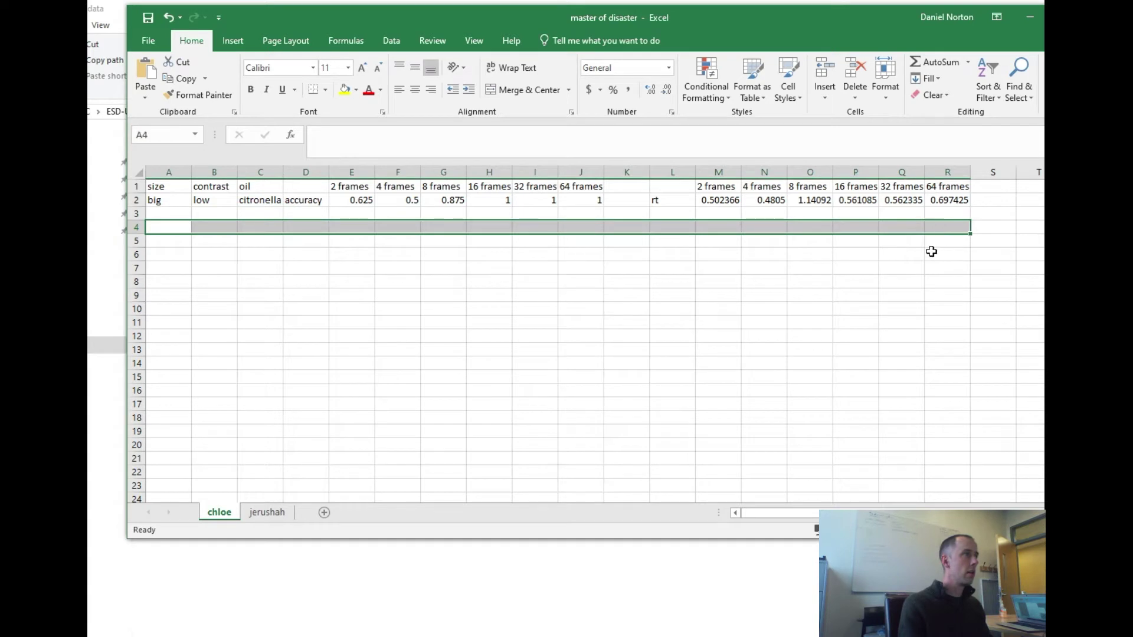
click(932, 254)
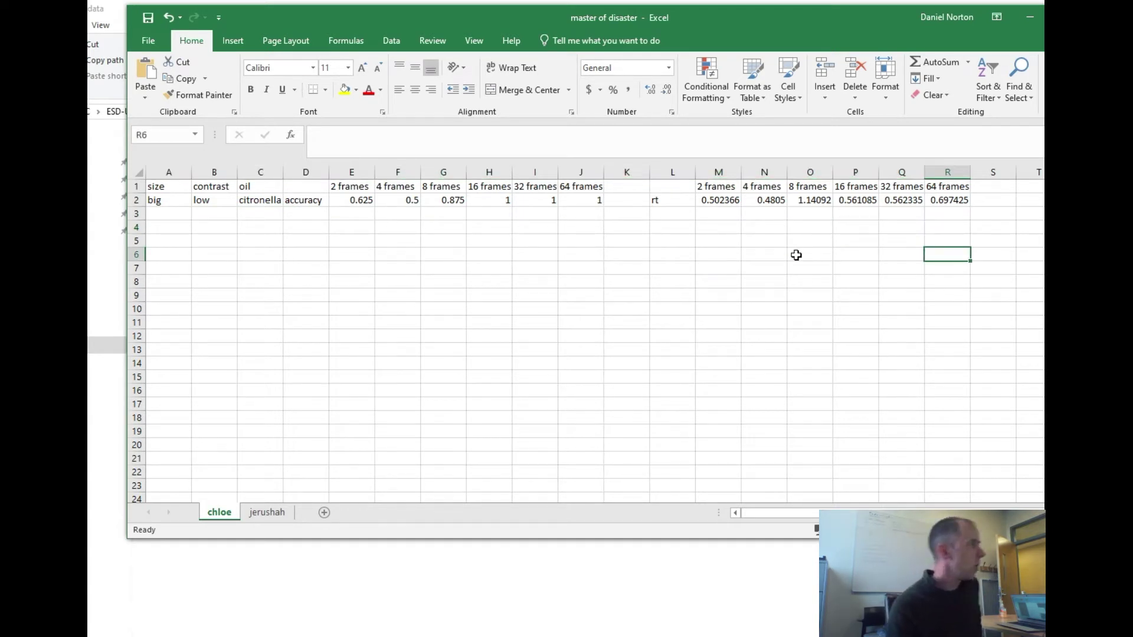
drag(796, 255, 762, 239)
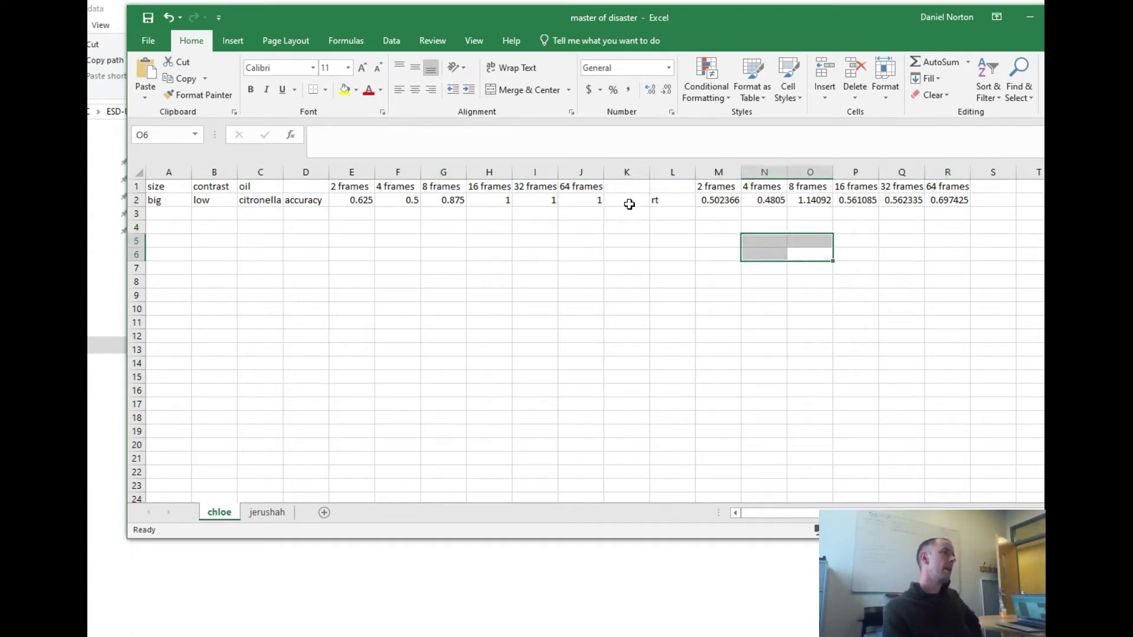
click(624, 229)
drag(176, 201, 964, 202)
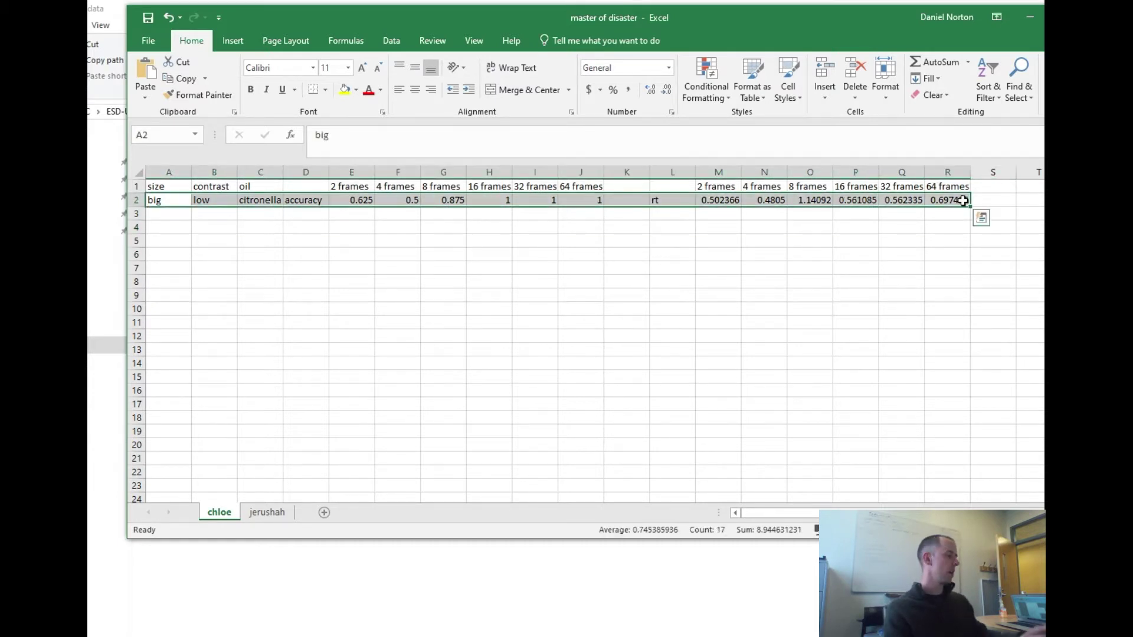
click(535, 296)
View the second subject's sheet and return to the first subject's sheet
drag(430, 30, 551, 20)
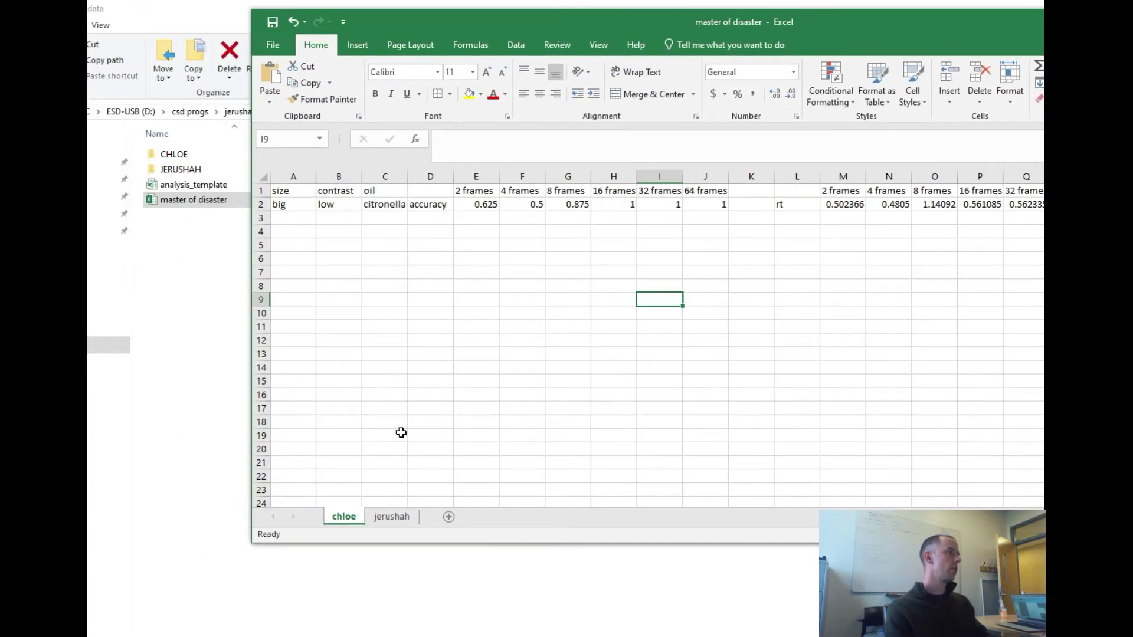
click(391, 518)
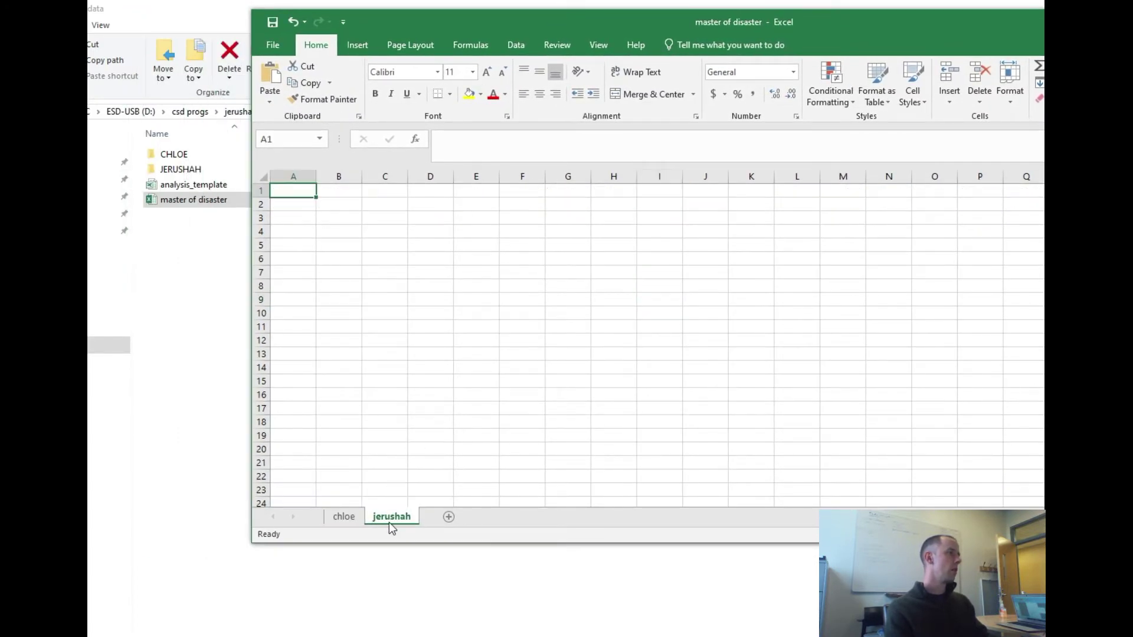
click(351, 523)
click(338, 328)
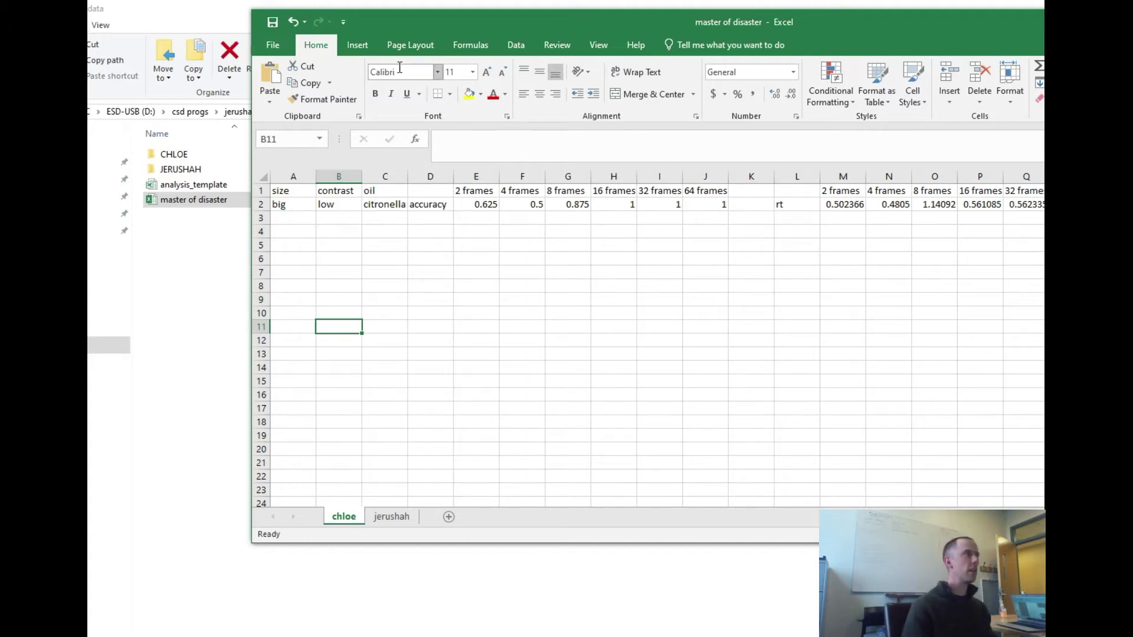
Examine the size, contrast, oil and accuracy label entries in row 2 of the first subject's sheet
drag(412, 18, 248, 17)
click(173, 205)
click(131, 203)
click(211, 203)
click(193, 203)
click(253, 204)
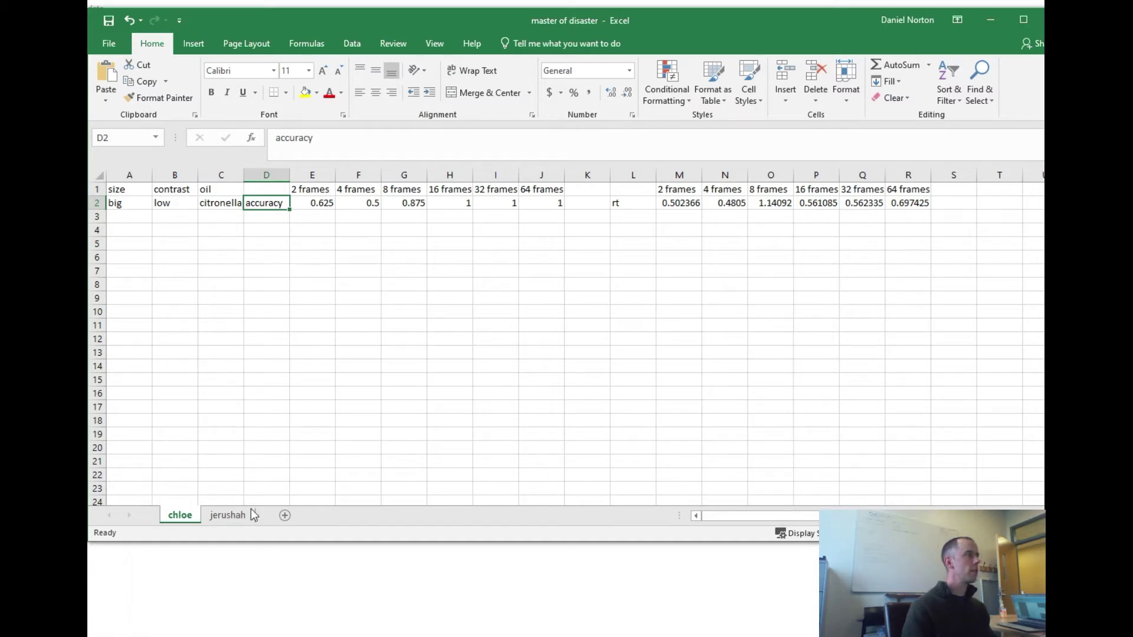
Open the analysis_template workbook from the data folder and enlarge its window
click(265, 566)
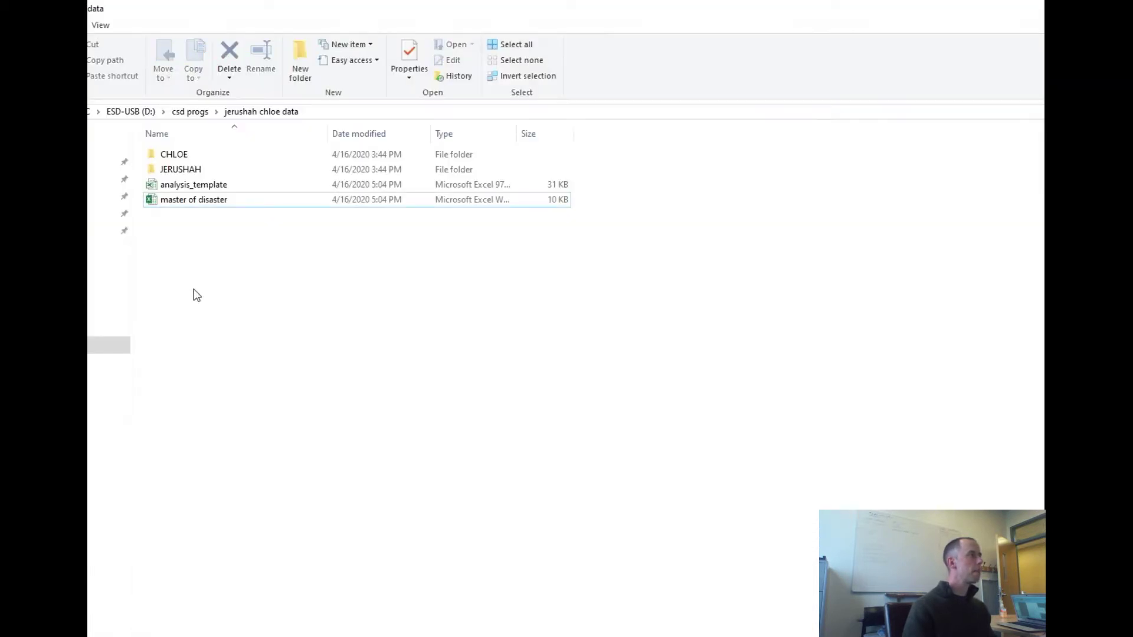
double_click(190, 185)
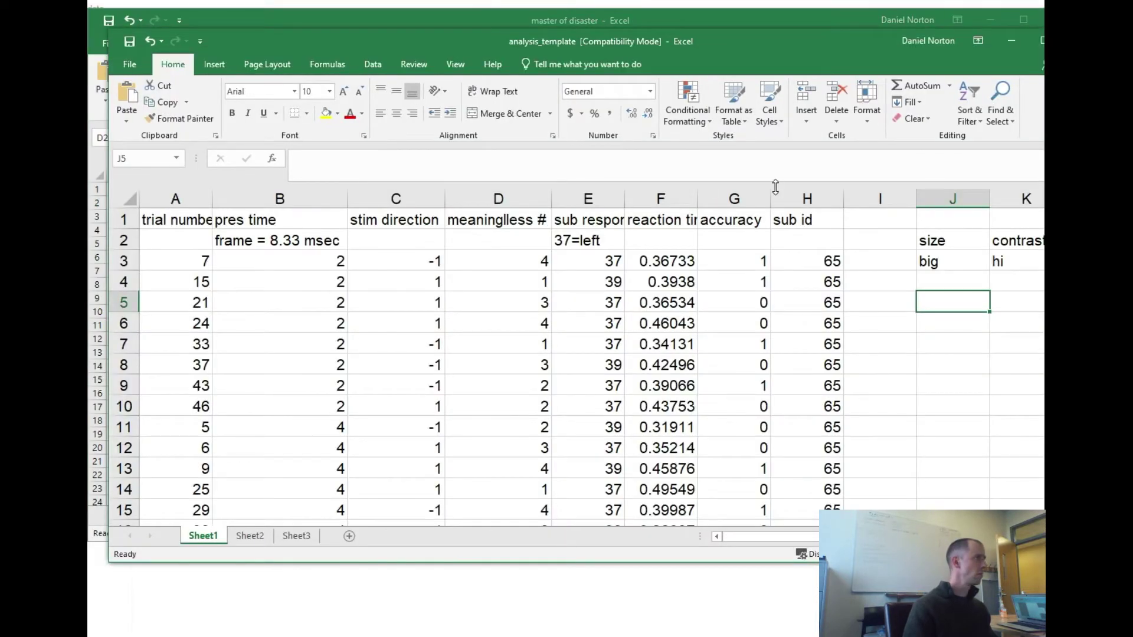
drag(455, 37, 440, 22)
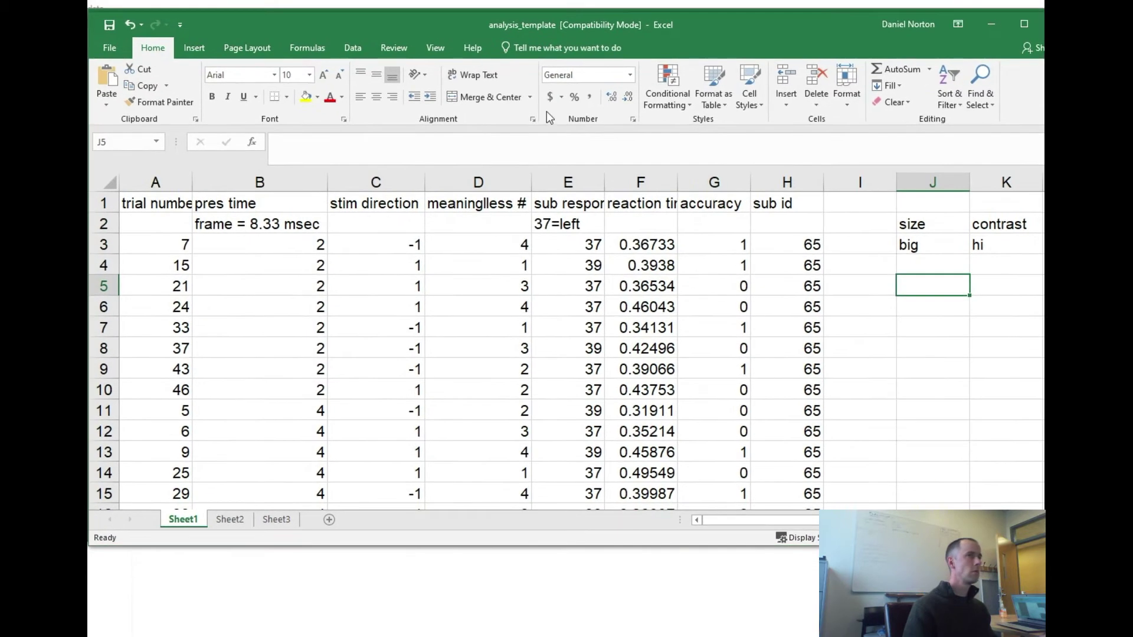
drag(1044, 546, 1041, 635)
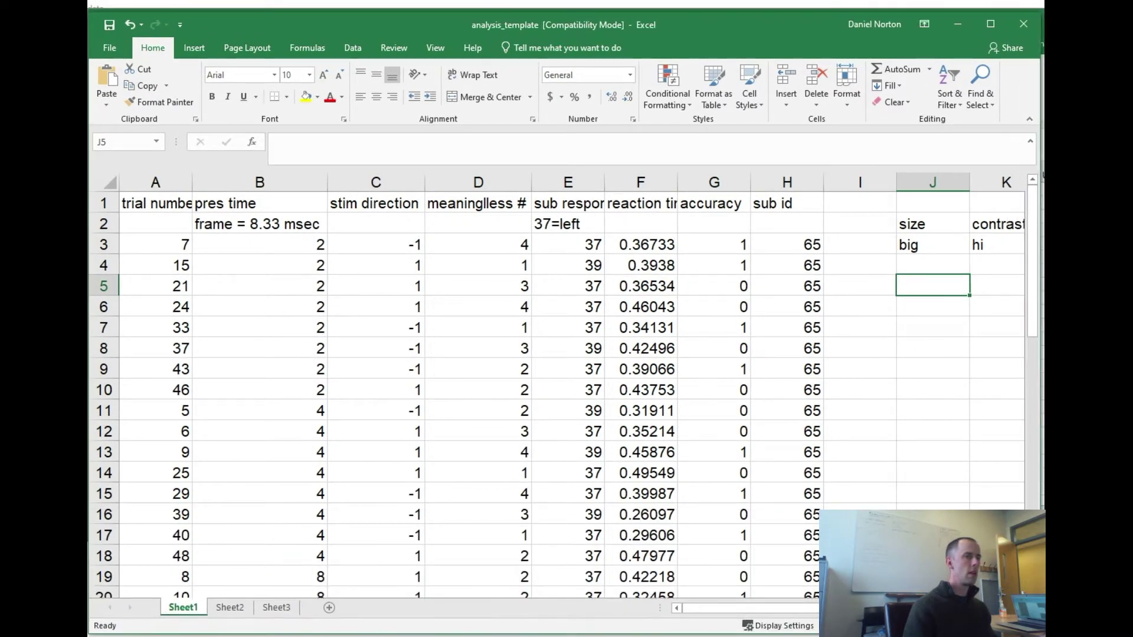
Examine the trial data on Sheet1 from the column headers down to the last trial row
scroll(779, 472, down, 5)
click(776, 476)
key(Home)
key(Down)
key(Down)
key(Down)
key(Down)
key(Down)
key(Down)
key(Down)
key(Down)
key(Down)
key(Down)
key(Down)
key(Down)
key(Down)
key(Down)
key(Down)
key(Down)
key(Down)
key(Down)
key(Down)
key(Down)
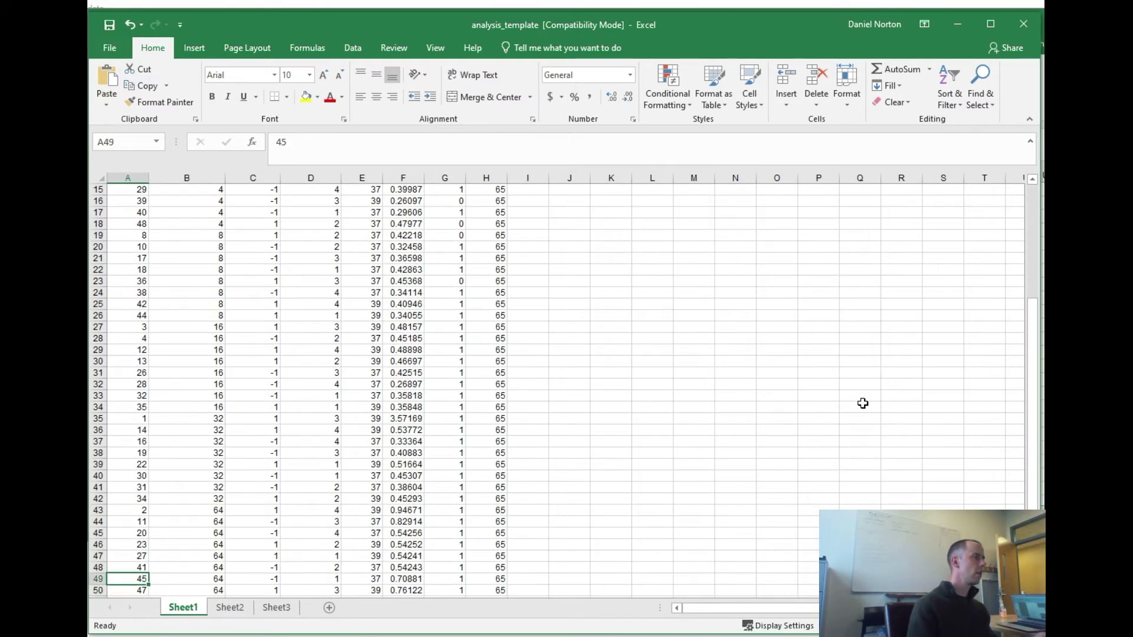
key(ctrl+Up)
key(Up)
key(Up)
key(Down)
key(Down)
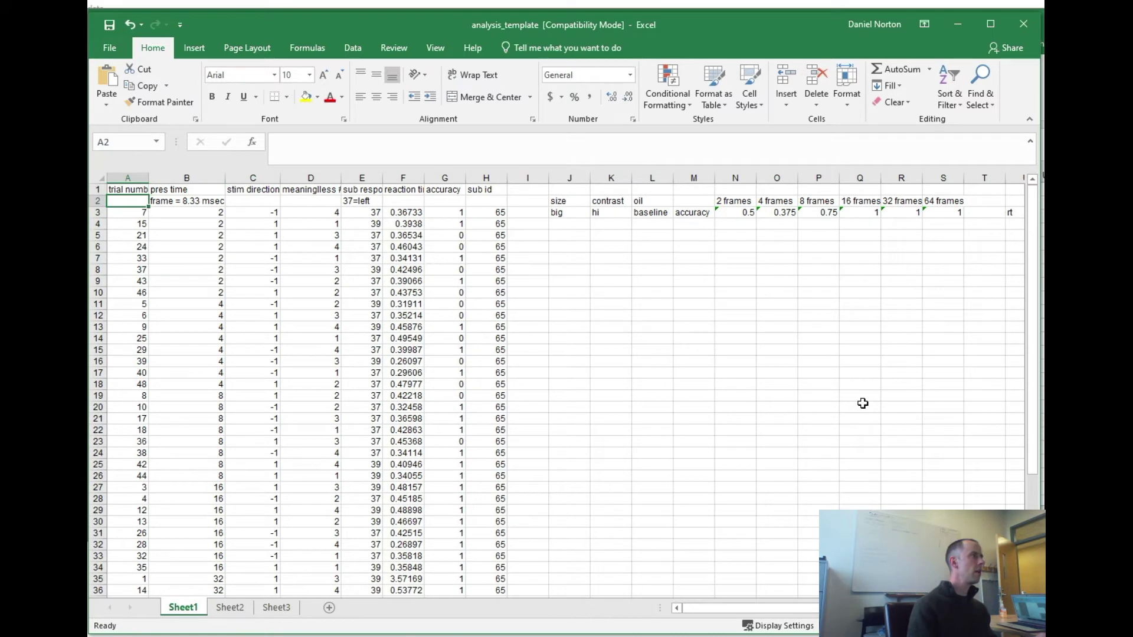
key(ctrl+shift+Right)
key(ctrl+shift+Down)
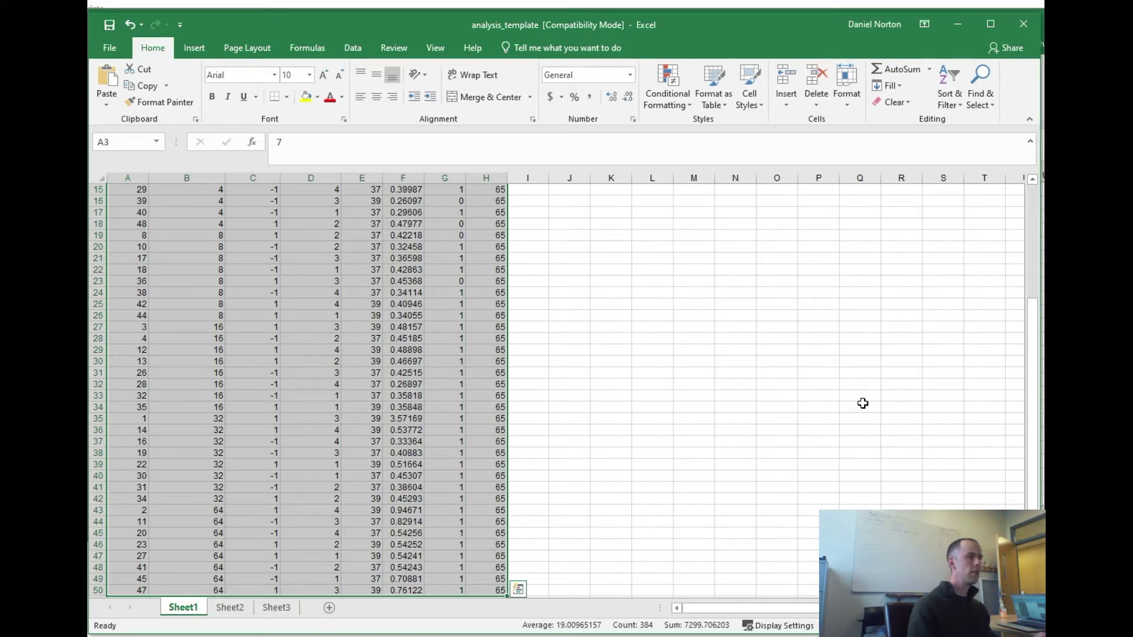
drag(501, 475, 452, 476)
drag(383, 469, 126, 468)
click(252, 464)
scroll(338, 493, up, 5)
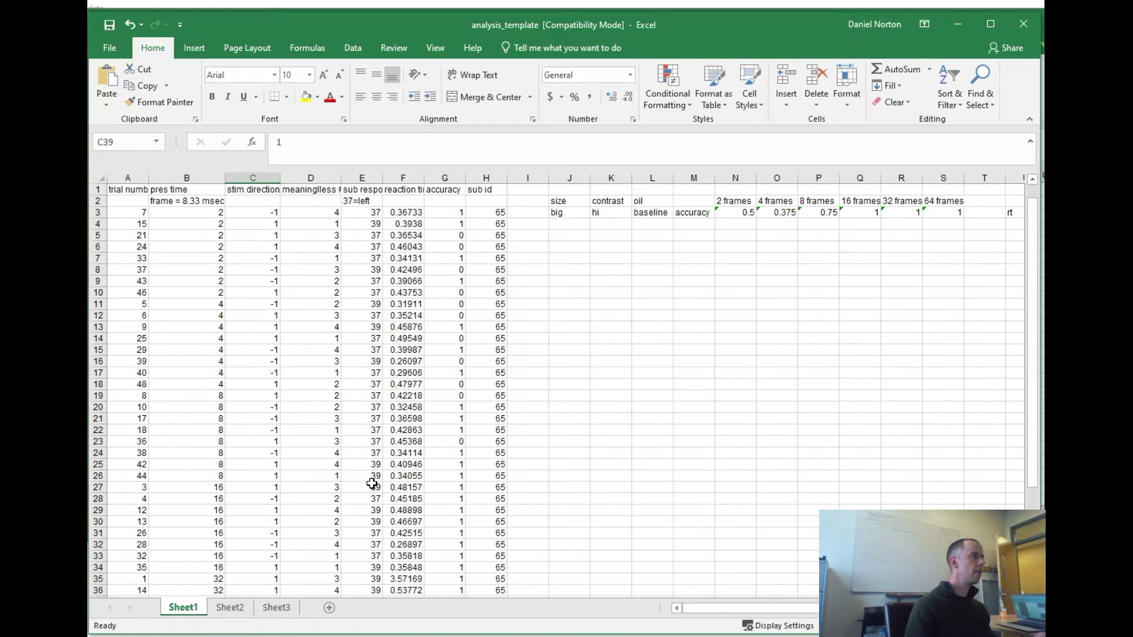
Select the full trial data block on Sheet1, from A3 through the last trial row, to inspect its extent
click(143, 213)
key(ctrl+shift+Down)
key(ctrl+shift+Right)
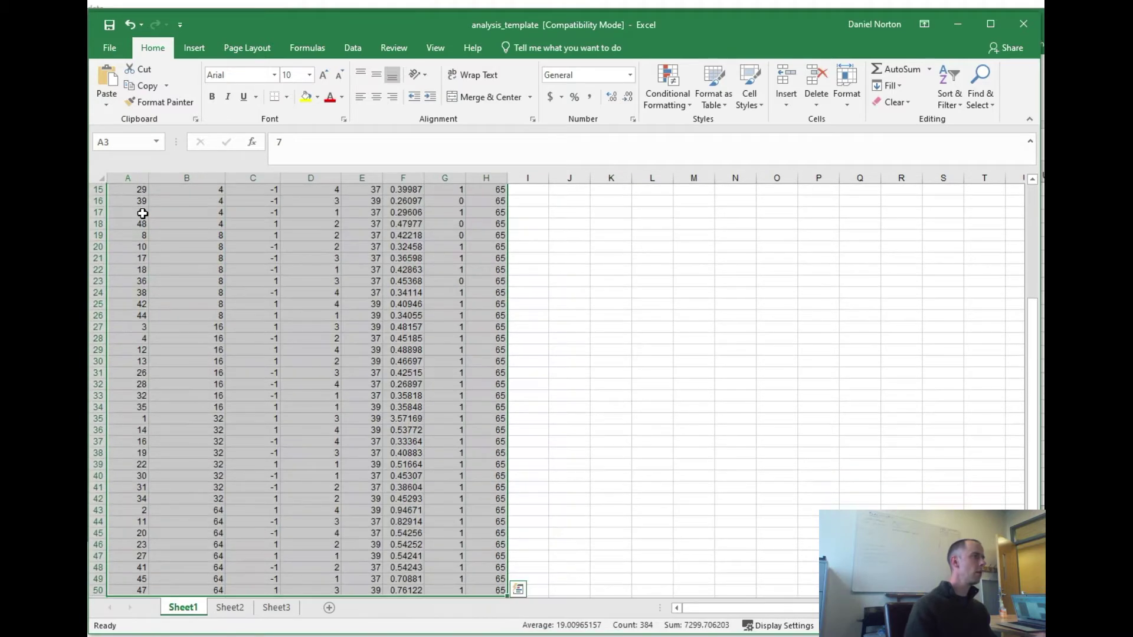
scroll(349, 364, up, 5)
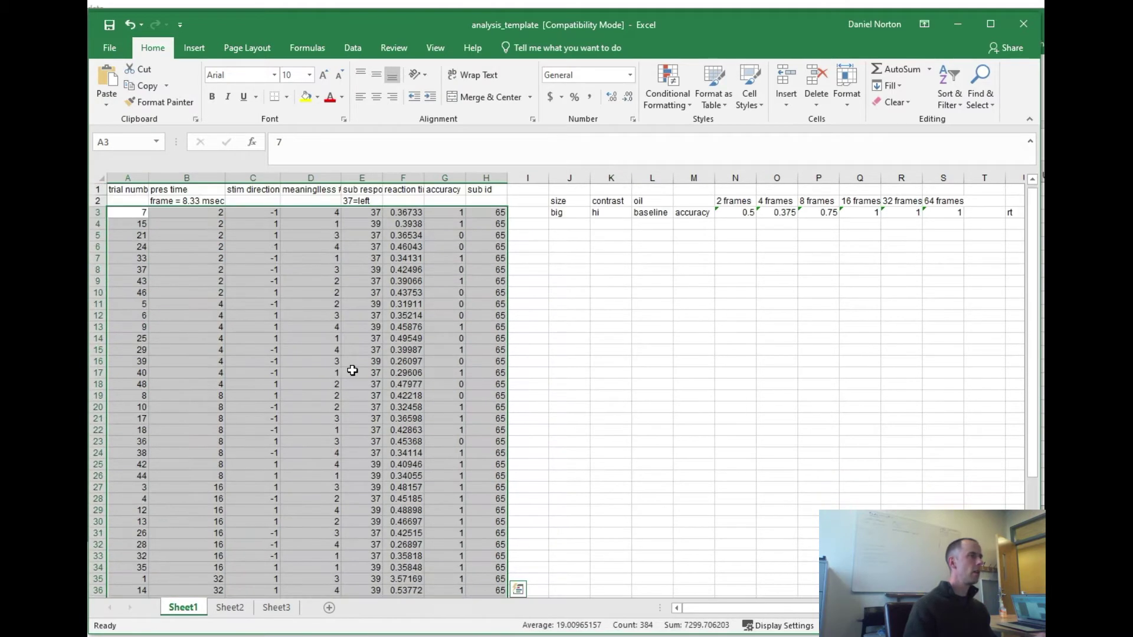
click(557, 236)
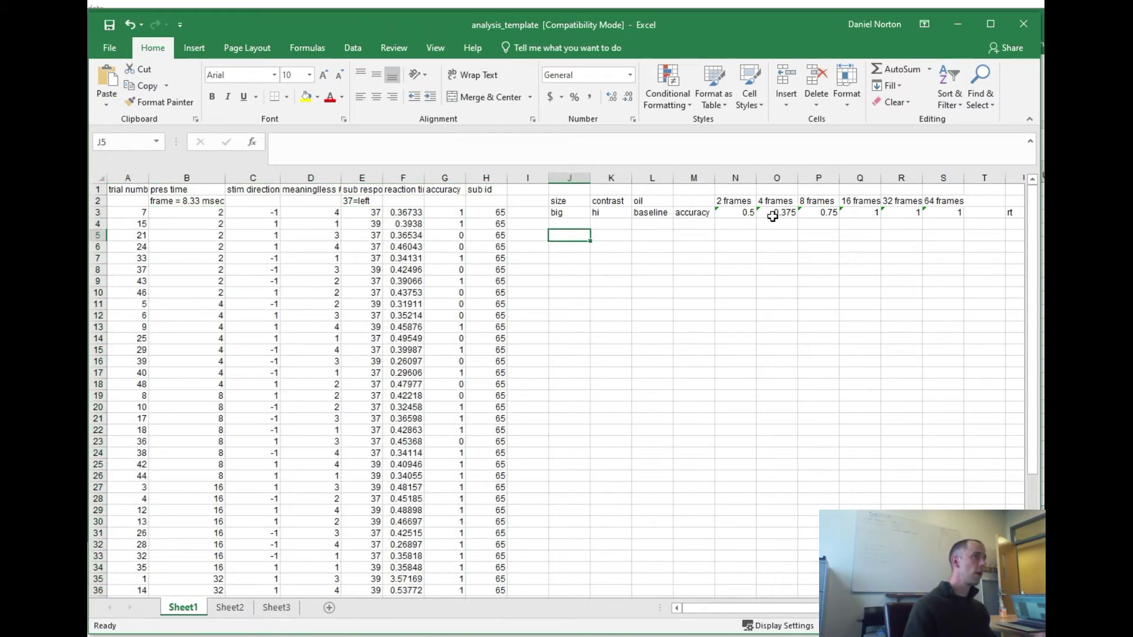
Examine row 3's condition labels and the accuracy and reaction time averages for 2 to 64 frames
click(753, 213)
key(Left)
key(Left)
key(Left)
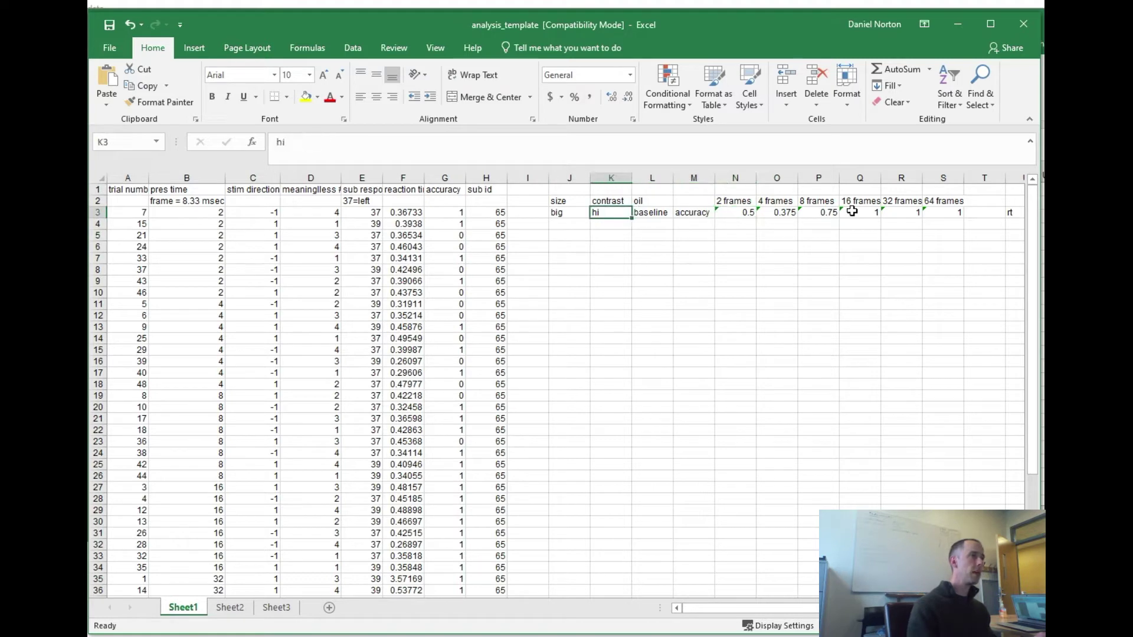
key(Right)
key(Right)
key(Right)
key(Right)
key(Right)
key(Right)
key(Right)
key(Right)
key(Right)
key(Right)
key(Right)
key(Right)
key(Right)
key(Right)
key(Right)
key(Right)
key(Right)
key(Right)
key(Right)
key(Right)
key(Left)
key(Left)
key(Left)
key(Left)
key(Left)
key(Left)
key(Left)
key(Left)
key(Left)
key(Left)
key(Left)
key(Left)
key(Left)
key(Left)
key(Left)
key(Left)
key(Left)
key(Left)
key(Left)
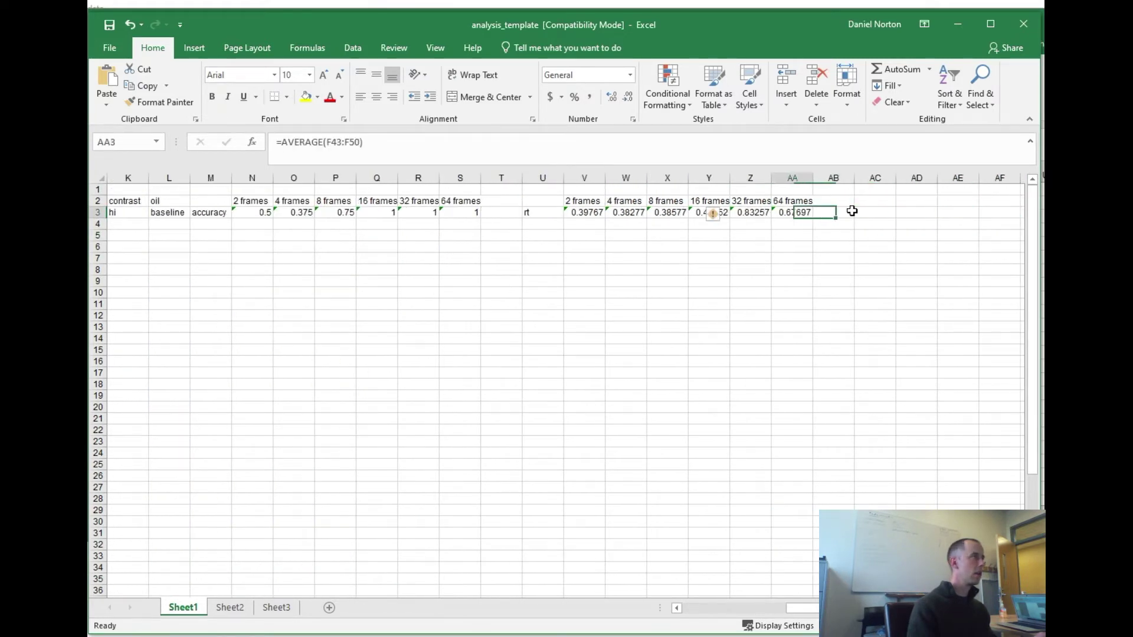
key(Left)
key(Left)
key(Left)
key(Left)
key(Left)
Delete the size, contrast and oil headers and their entries in J2:L3 of the template
key(Right)
key(Right)
key(Right)
key(Up)
key(shift+Down)
key(shift+Right)
key(shift+Right)
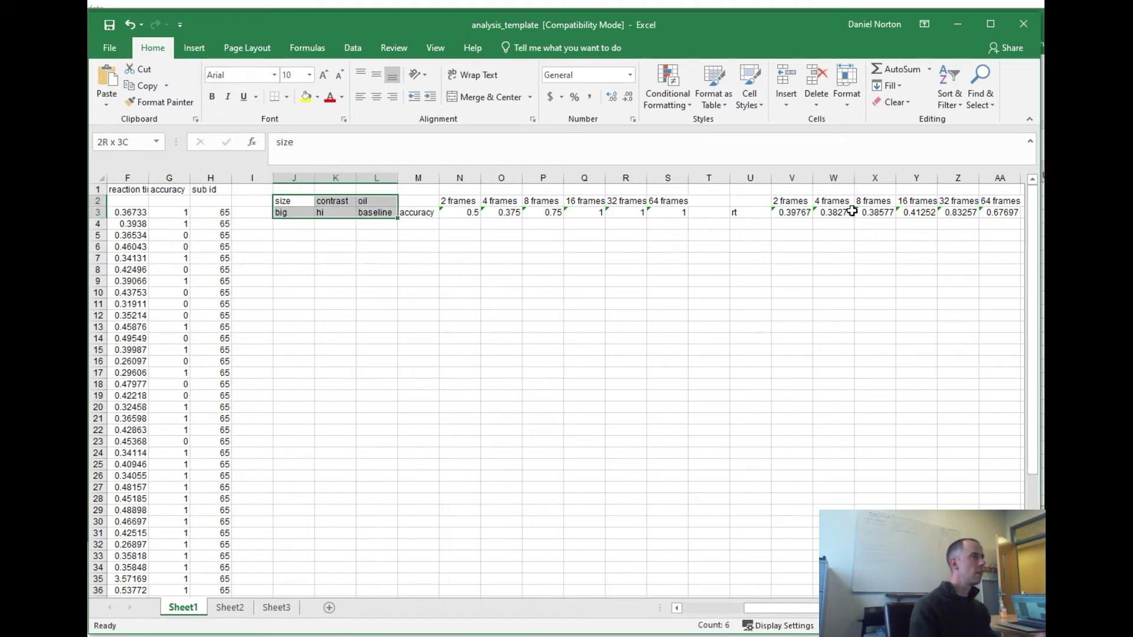
key(Delete)
Copy the accuracy and rt results with their frame headers, from M2 through AA3
key(Right)
key(Down)
key(Right)
key(Right)
key(Up)
key(shift+Right)
key(shift+Down)
key(ctrl+shift+Right)
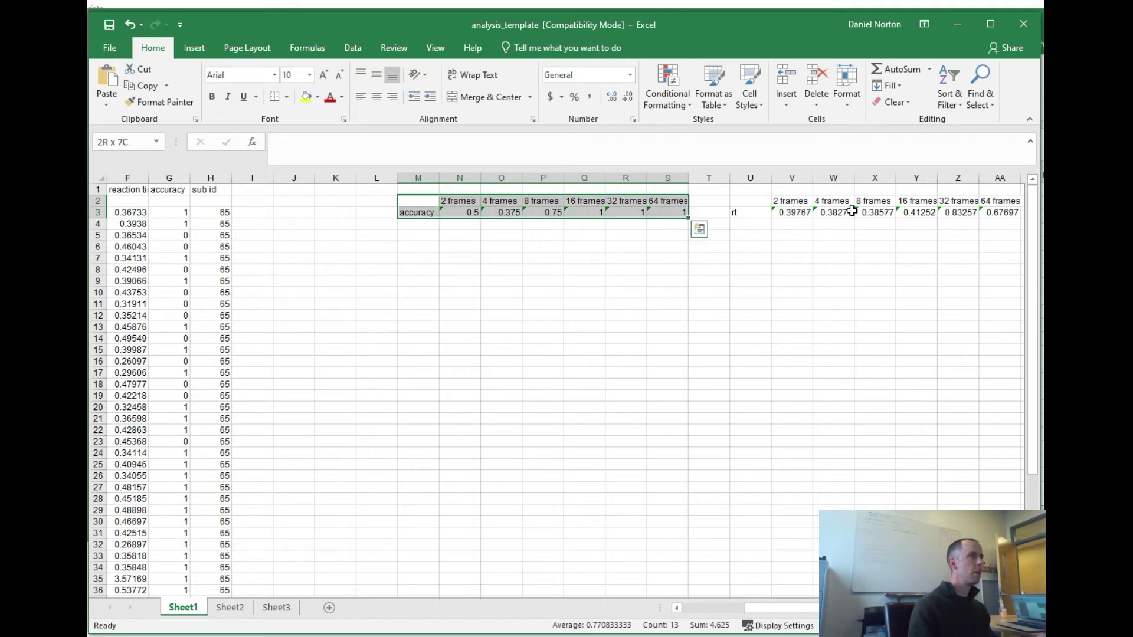
key(ctrl+shift+Right)
key(ctrl+shift+Right)
key(ctrl+shift+Left)
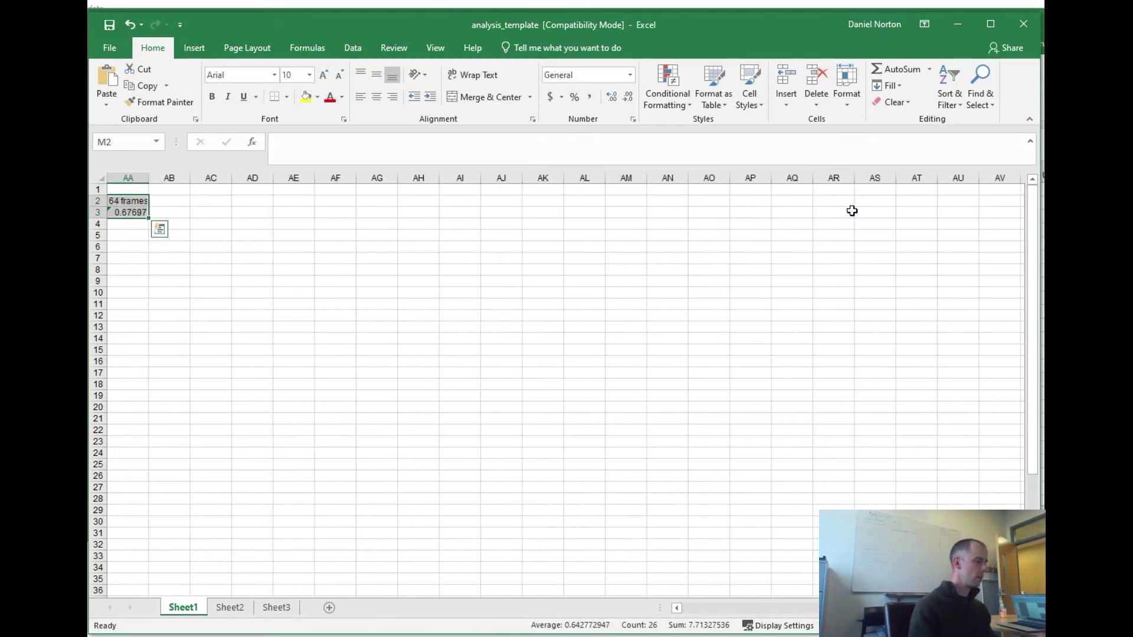
key(ctrl+c)
key(Left)
key(Left)
key(Left)
key(Left)
key(Left)
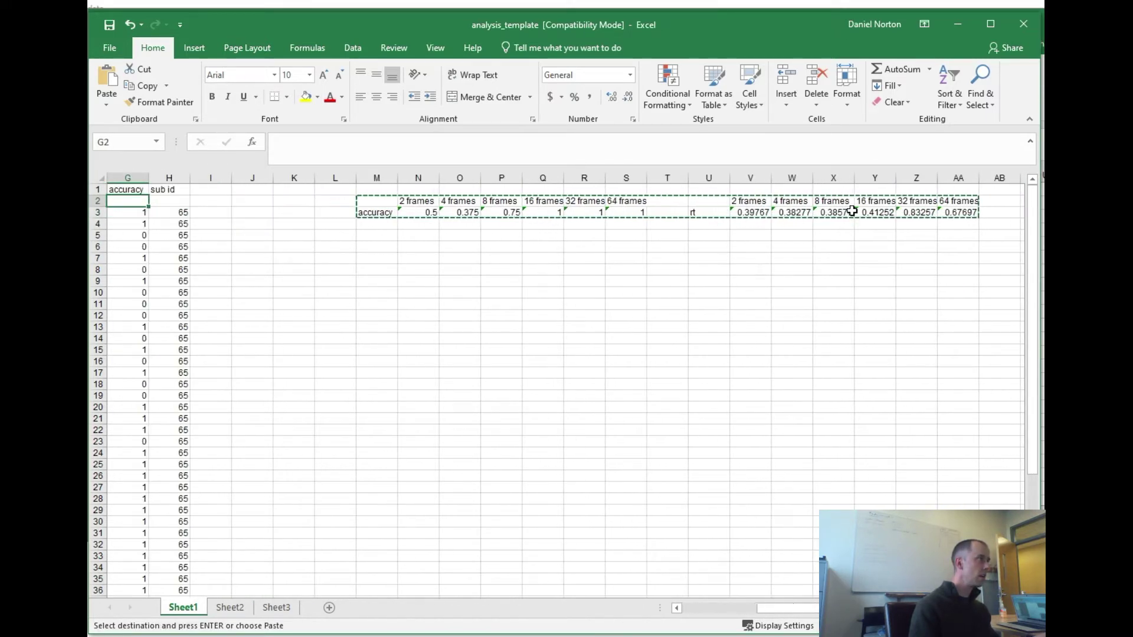
Switch to the master of disaster workbook and paste the copied results as values at D3 on the first subject's sheet
key(alt+Tab)
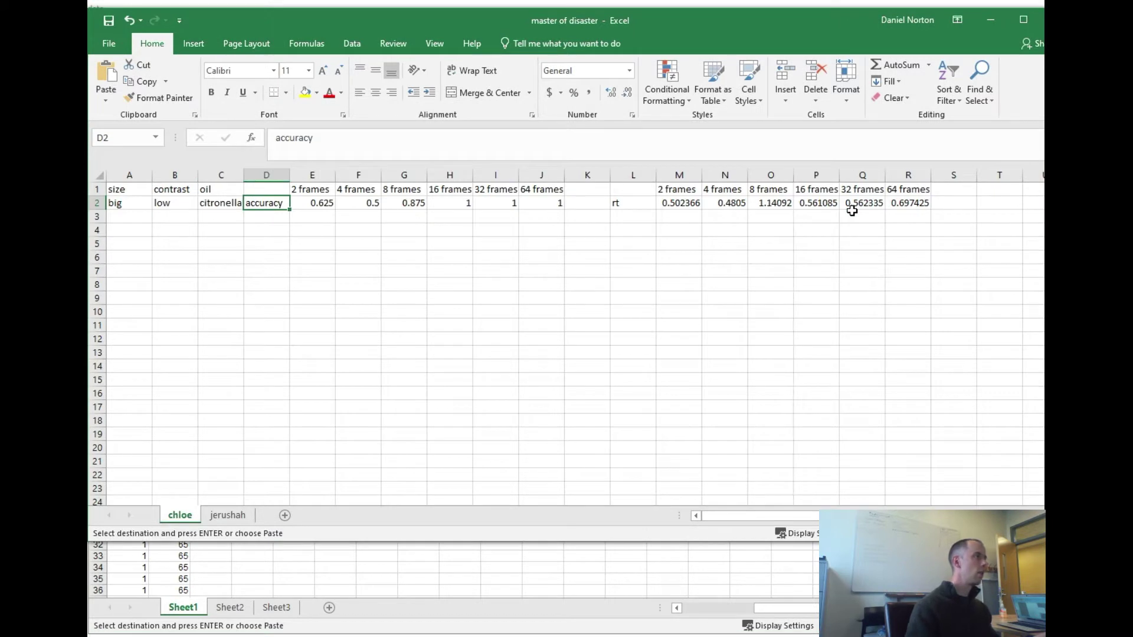
click(262, 221)
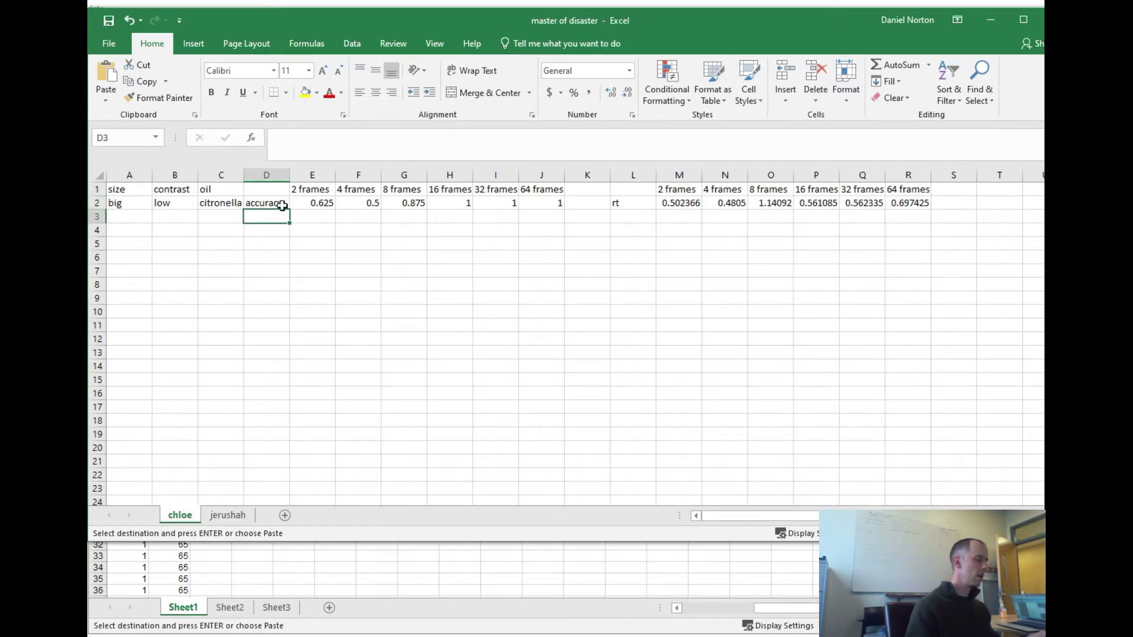
key(alt+e)
key(s)
key(v)
key(Return)
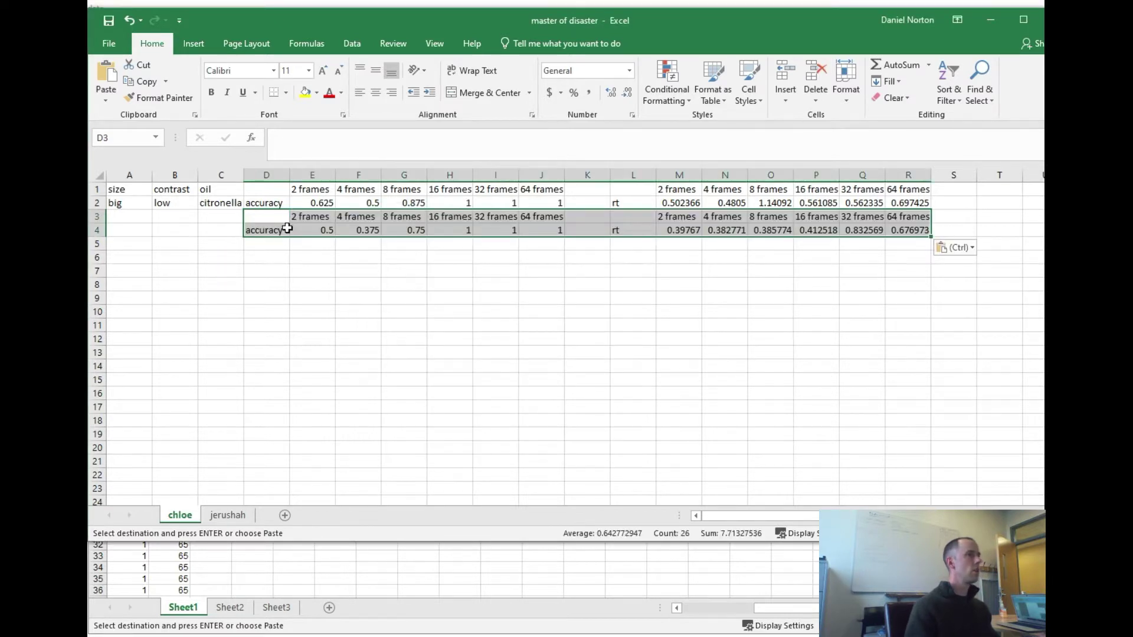
Delete the duplicate frame headers pasted in E3:R3
click(287, 228)
drag(295, 216, 909, 218)
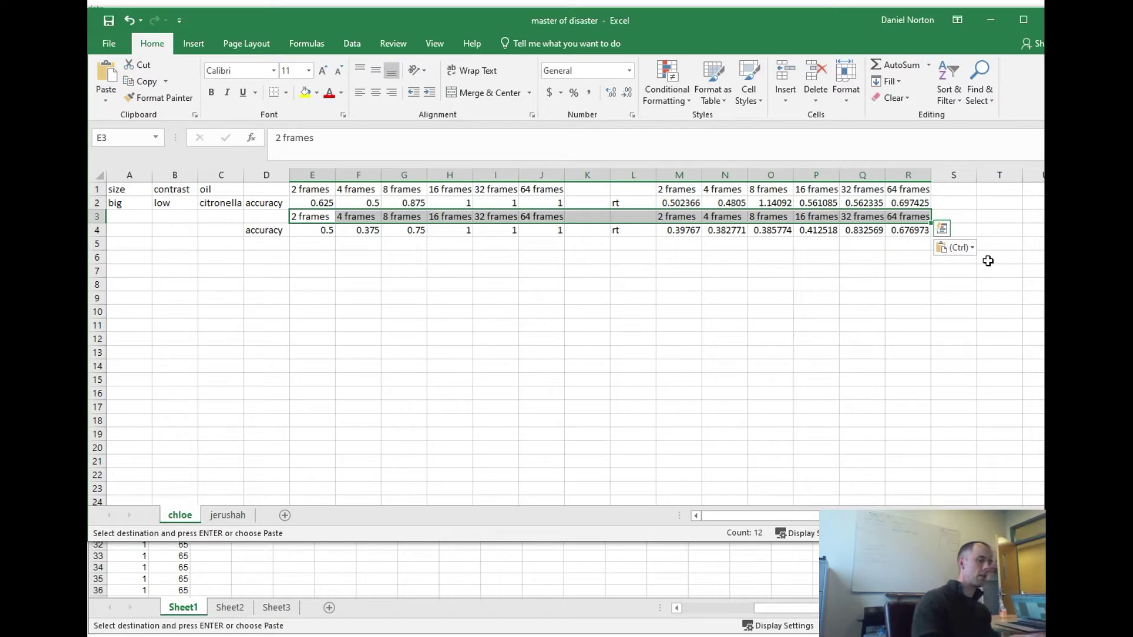
key(Delete)
Move the pasted accuracy and rt results from row 4 up to row 3
drag(250, 230, 906, 229)
key(ctrl+c)
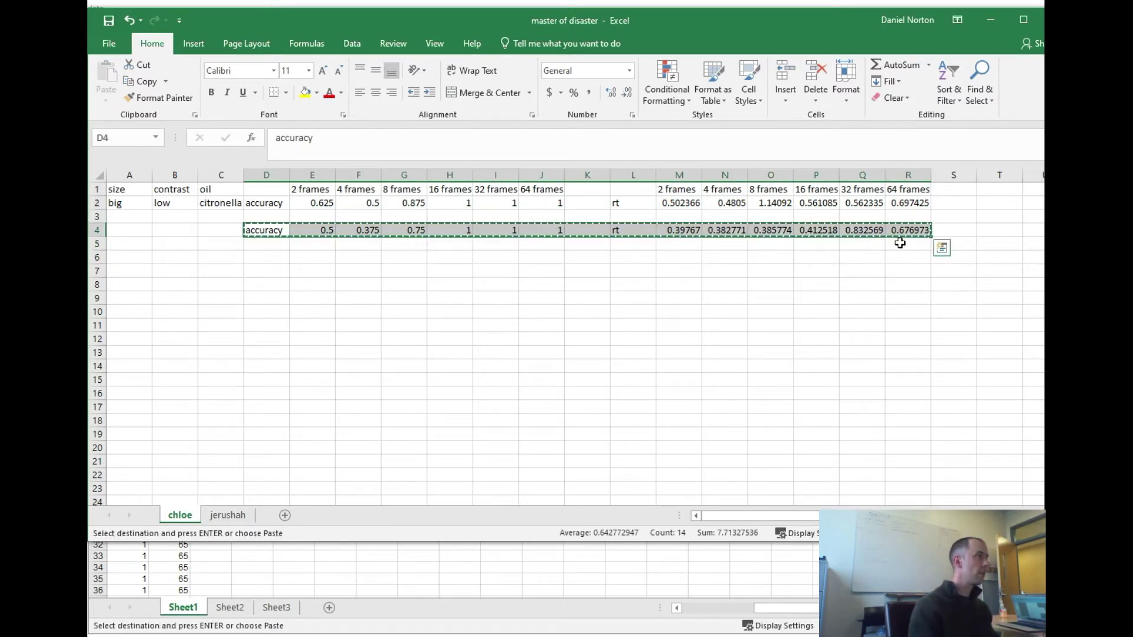
key(Up)
key(ctrl+v)
key(Down)
key(Left)
key(Right)
key(ctrl+shift+Right)
key(Escape)
key(Delete)
key(ctrl+shift+Right)
key(ctrl+shift+Right)
key(Left)
key(Left)
key(Left)
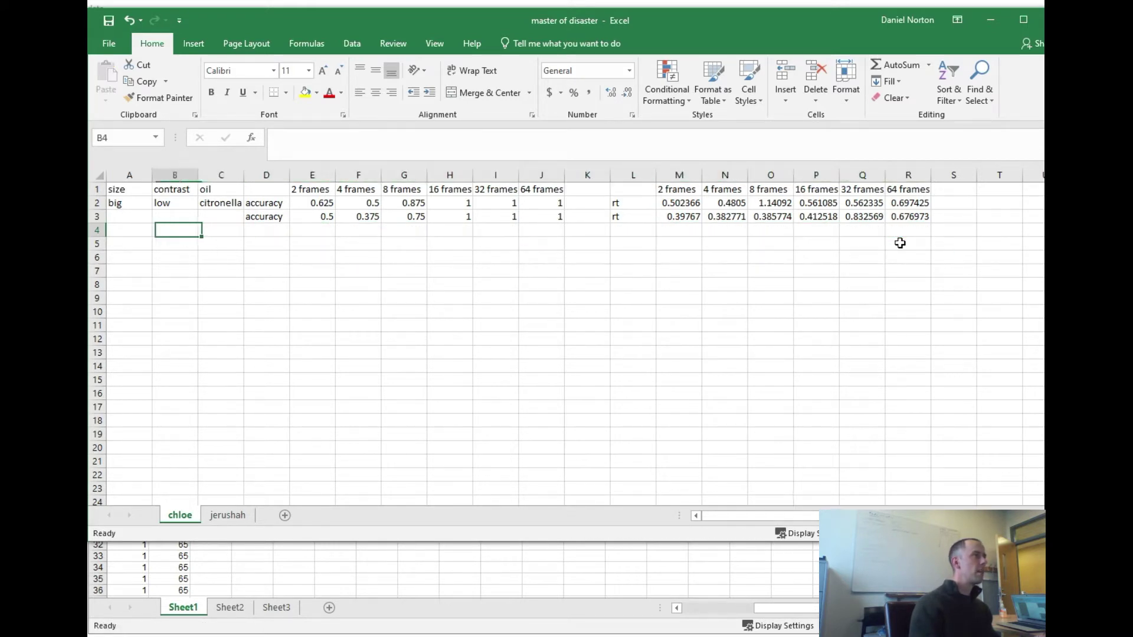
Examine the empty size, contrast and oil cells in row 3
key(Right)
key(Right)
key(Up)
key(Left)
key(Left)
key(Right)
key(Left)
key(Right)
key(Right)
key(Left)
key(Left)
key(Right)
key(Right)
Switch to the analysis_template workbook and look over the trial data in columns A to H
click(588, 586)
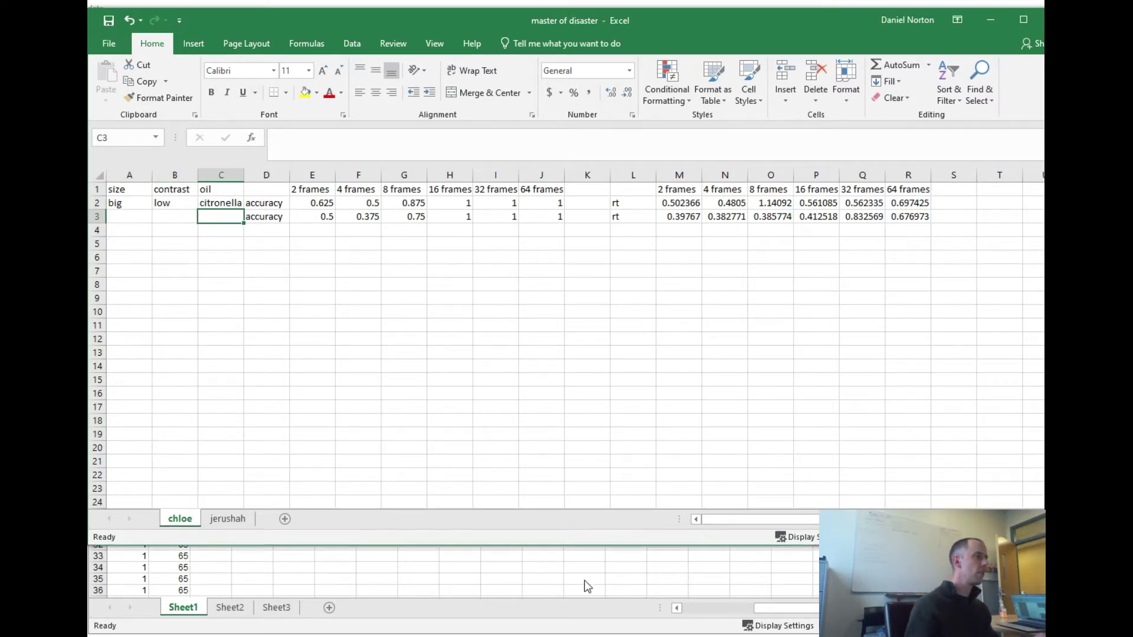
scroll(344, 555, left, 3)
click(209, 360)
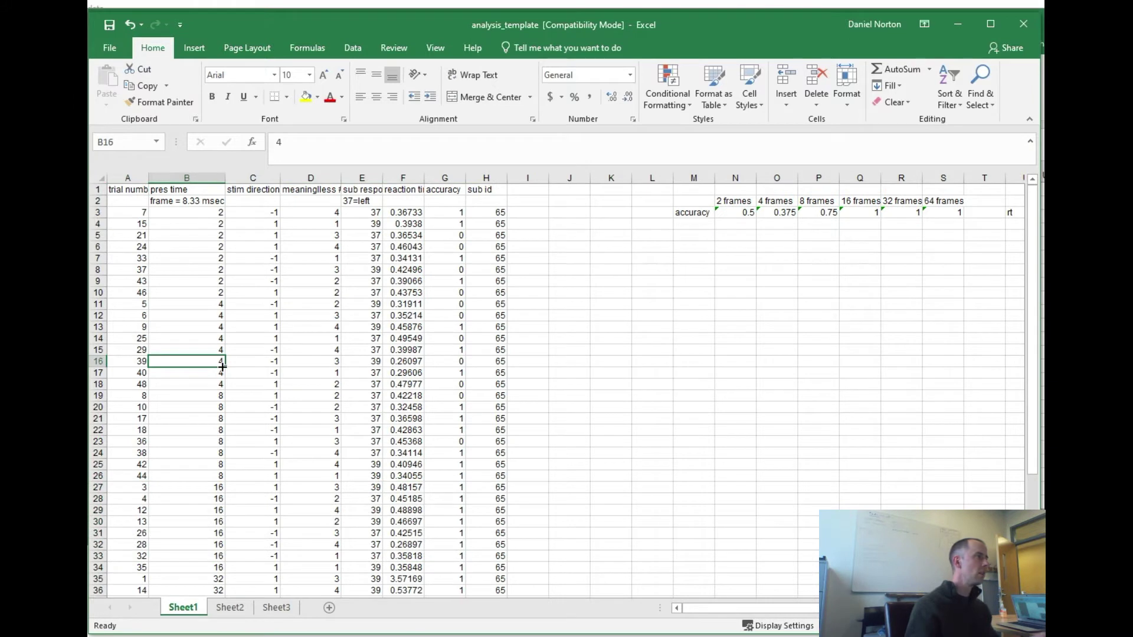
click(229, 290)
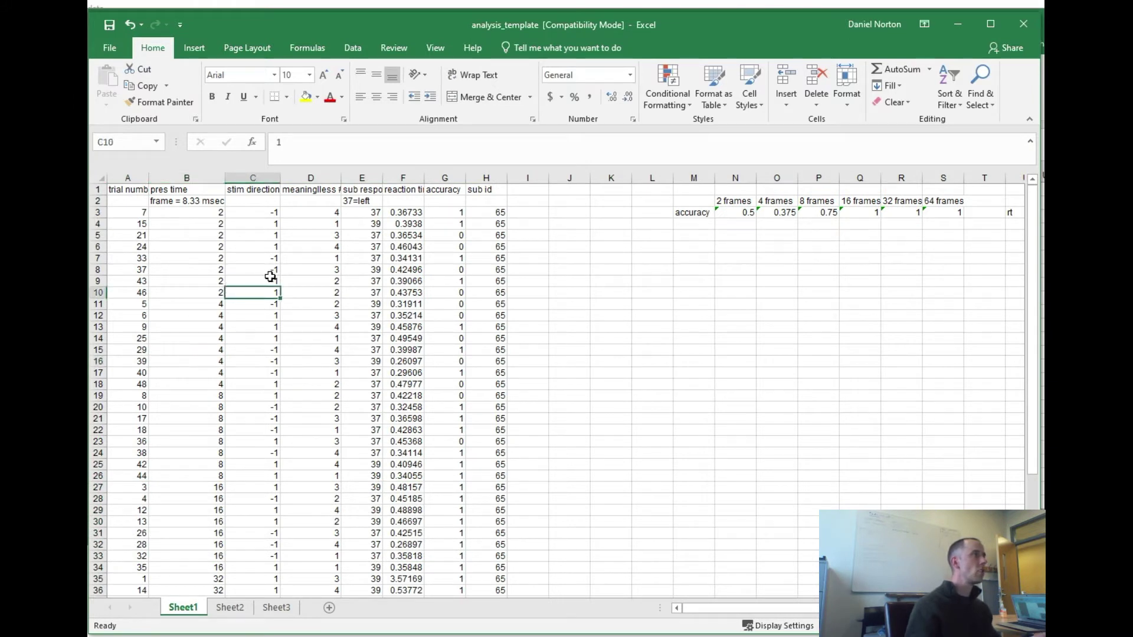
drag(144, 213, 502, 522)
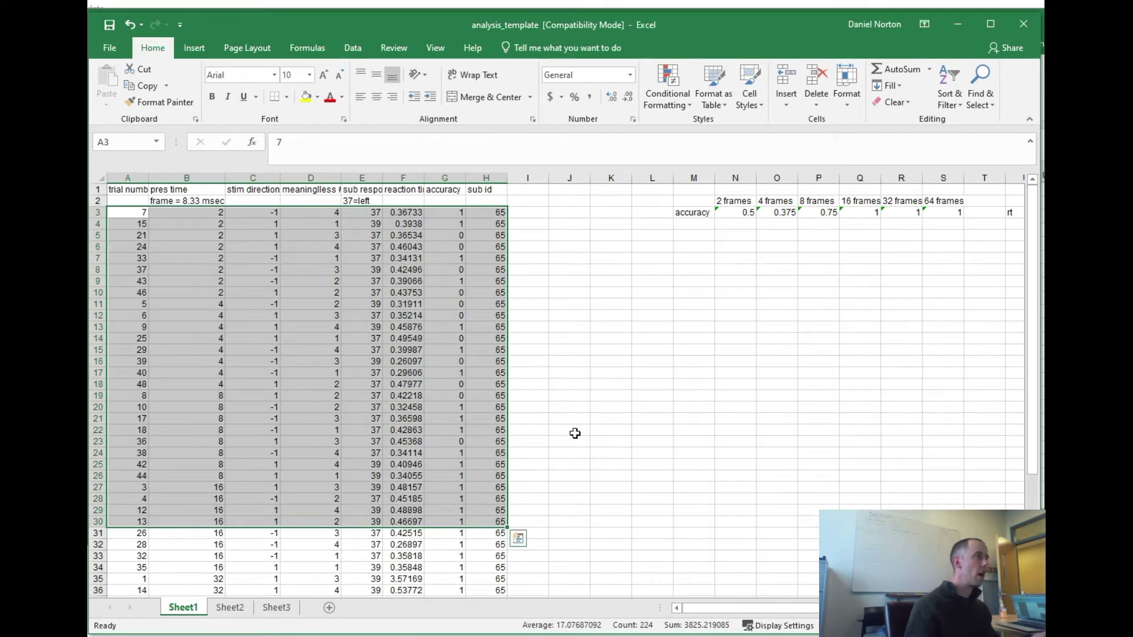
Return to the master of disaster workbook and clear the example entries in rows 2 and 3, keeping the header row
key(alt+Tab)
click(187, 233)
click(124, 225)
click(189, 206)
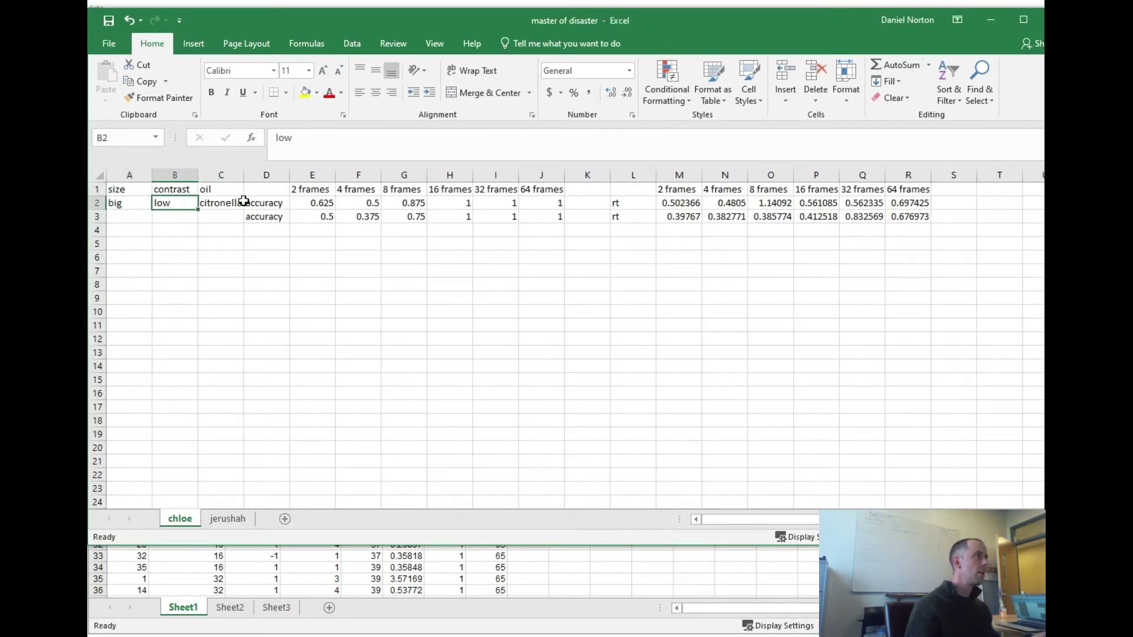
click(134, 206)
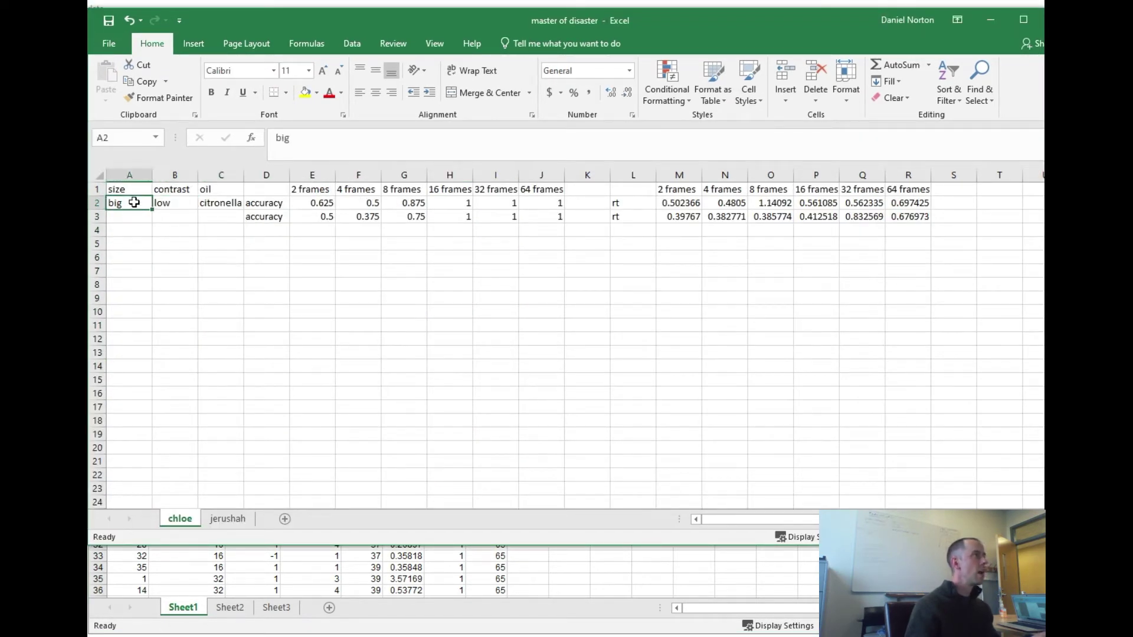
drag(256, 213, 130, 206)
key(Delete)
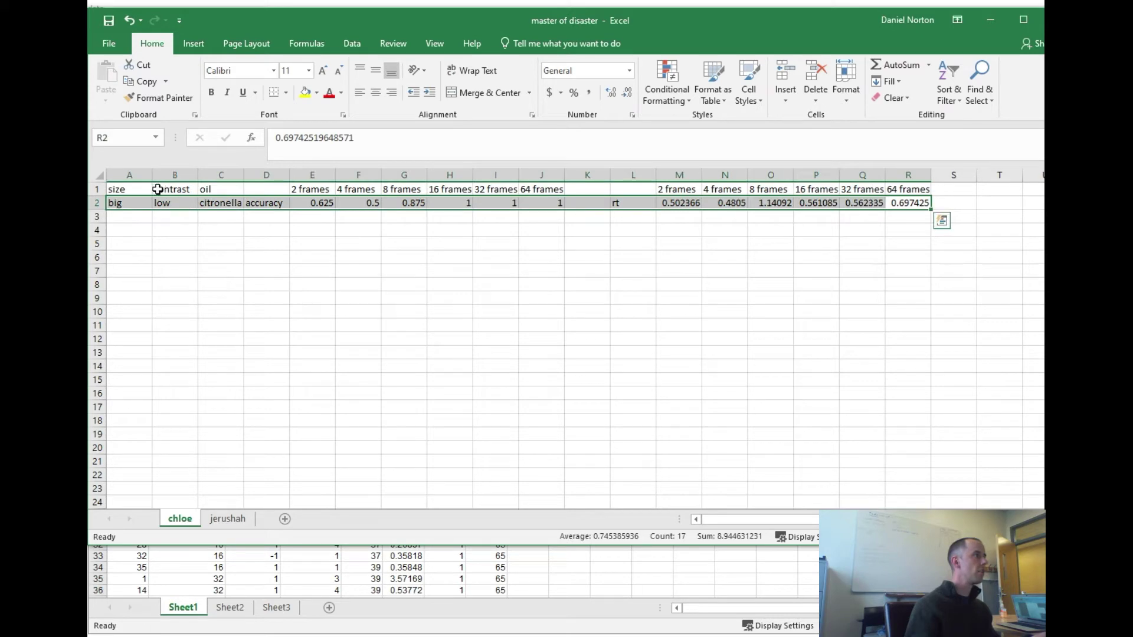
click(131, 201)
drag(131, 202, 895, 204)
key(Delete)
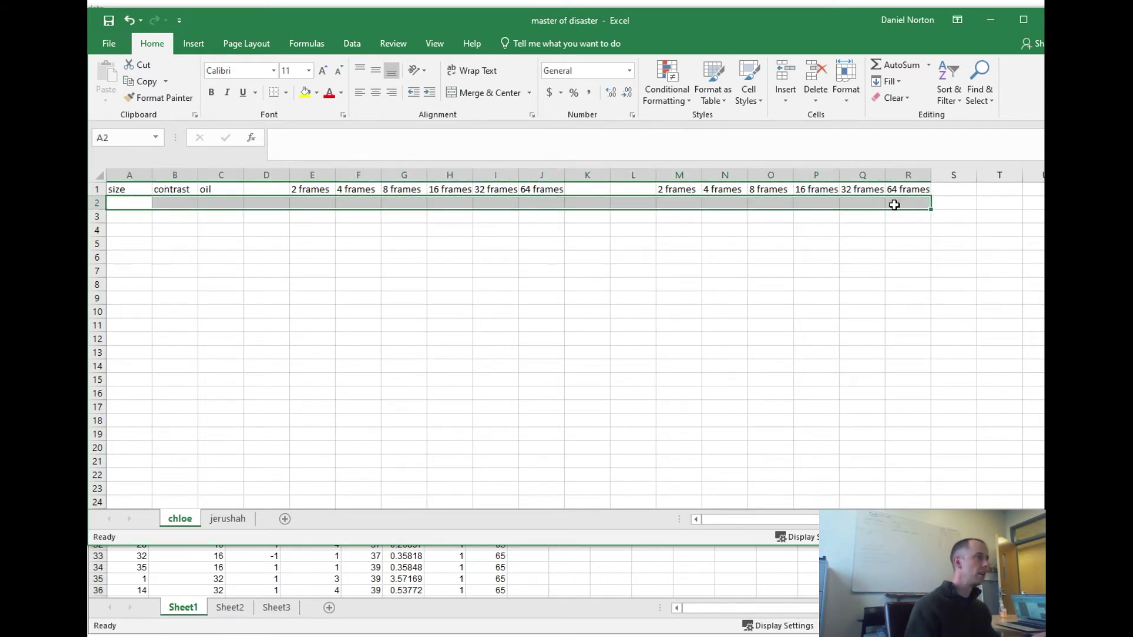
click(490, 567)
click(690, 405)
click(588, 407)
key(alt+Tab)
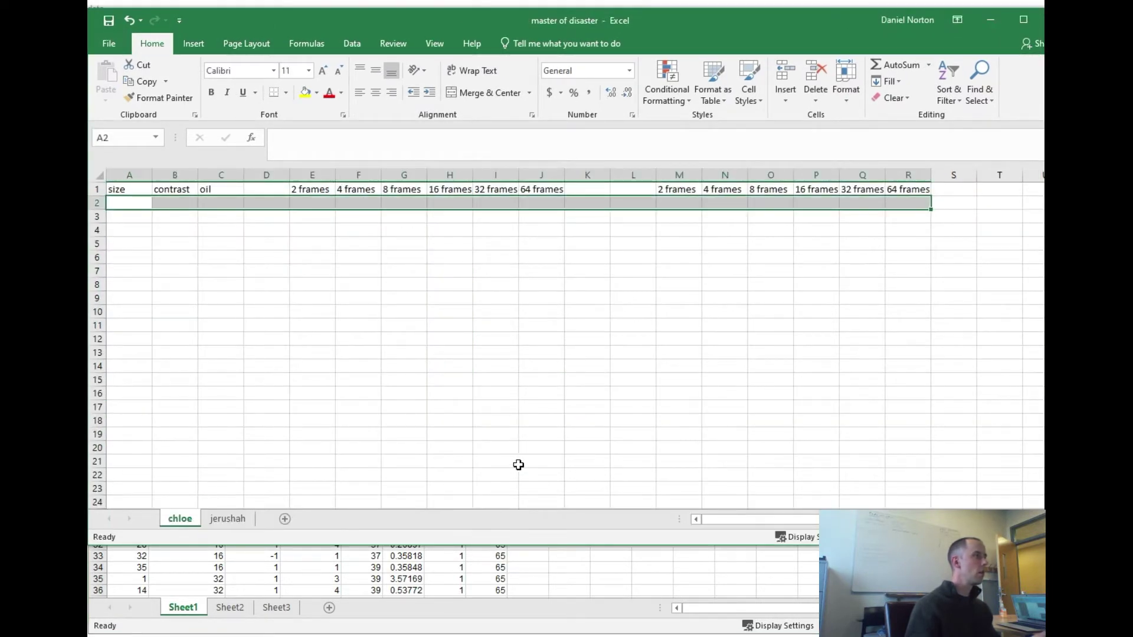
Open the 65_G_extrasmall_3_2020_4_14_13_20 workbook from the Baseline 4-14-2020 folder in the first subject's data folder
key(alt+Tab)
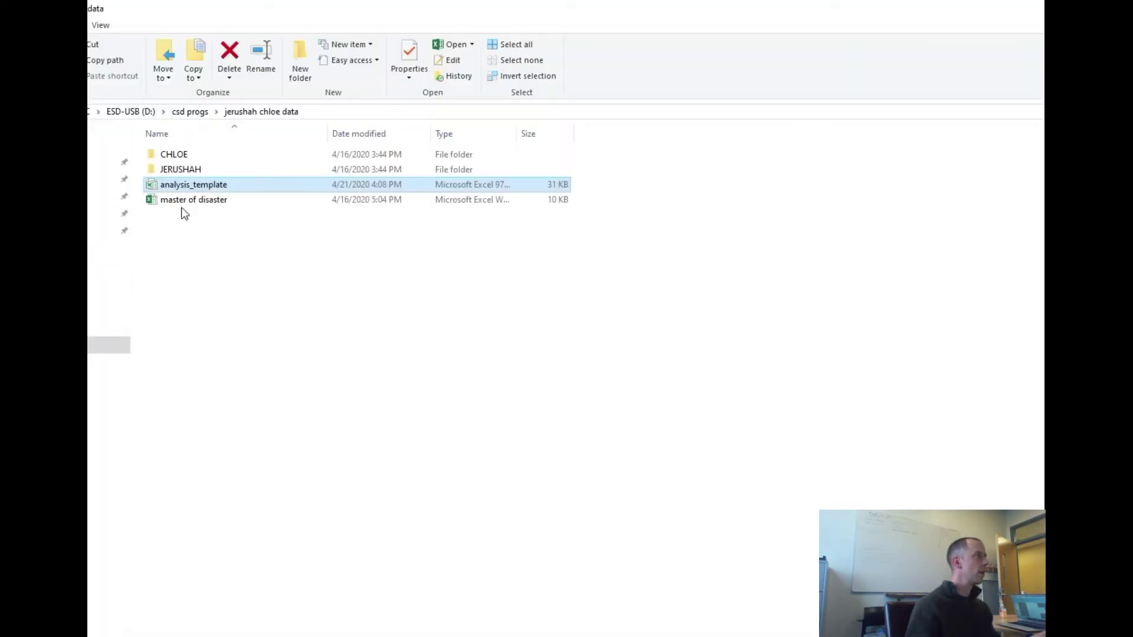
click(190, 155)
double_click(190, 155)
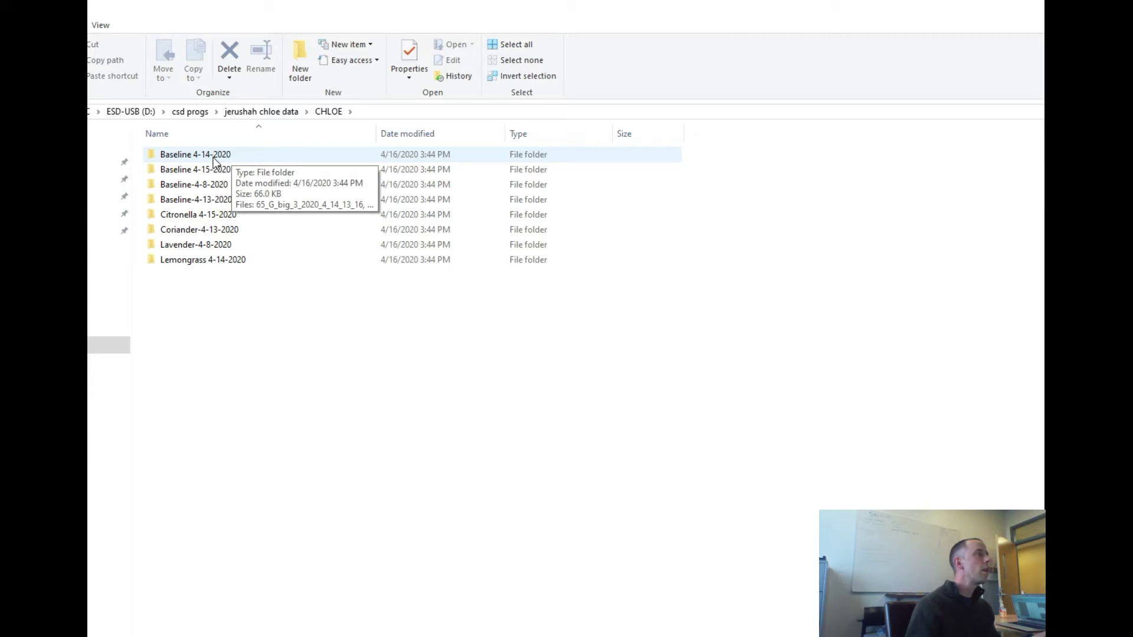
double_click(214, 156)
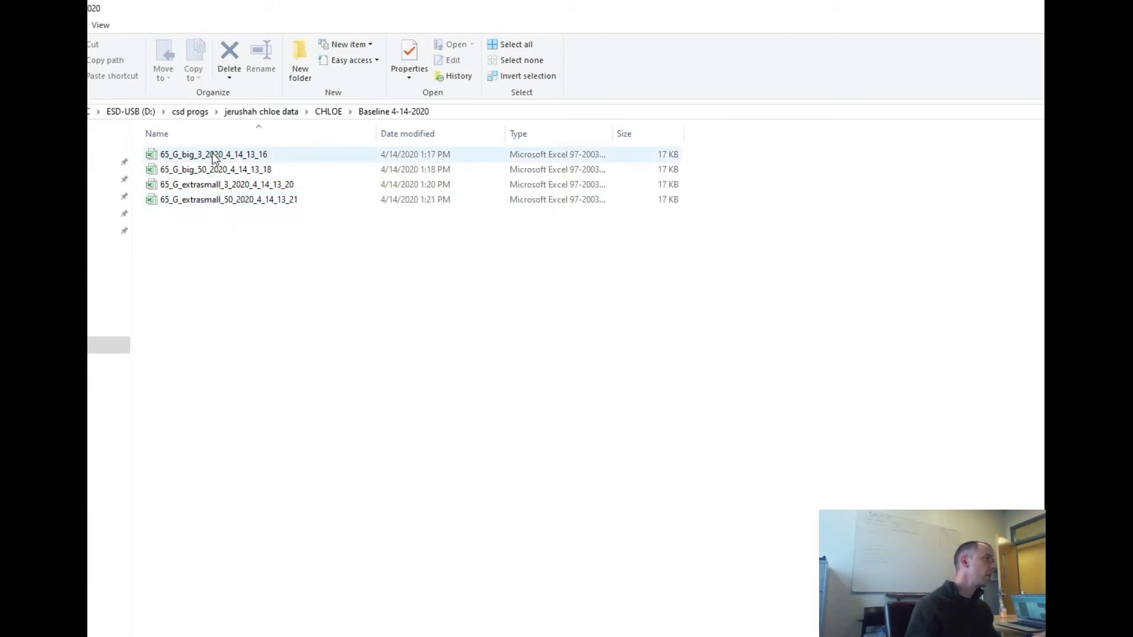
click(202, 187)
key(alt+Tab)
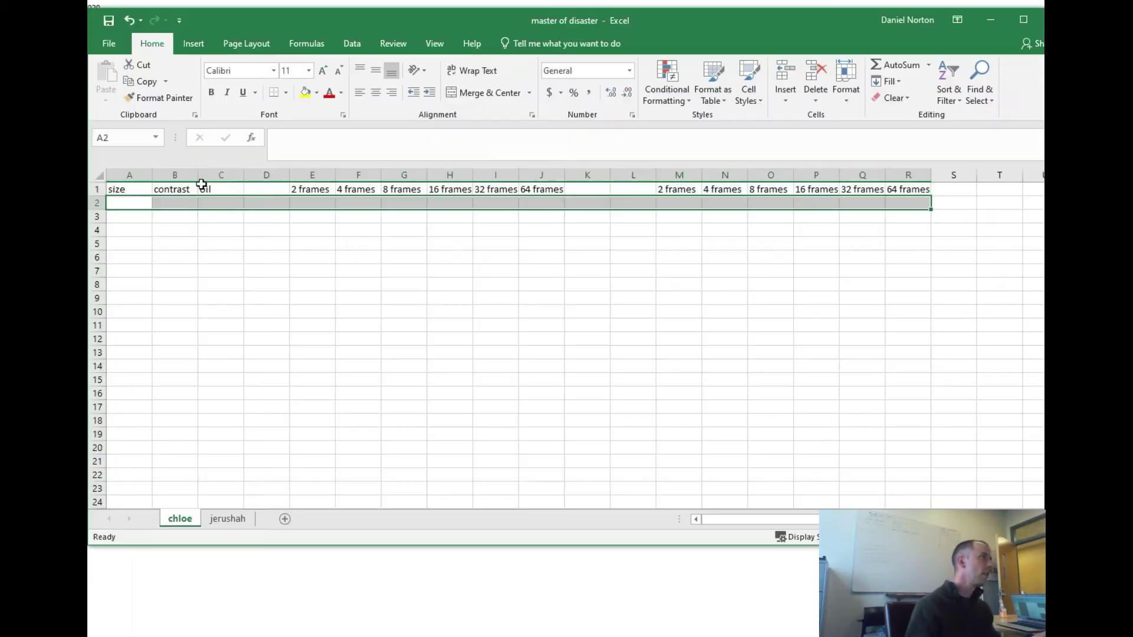
click(234, 275)
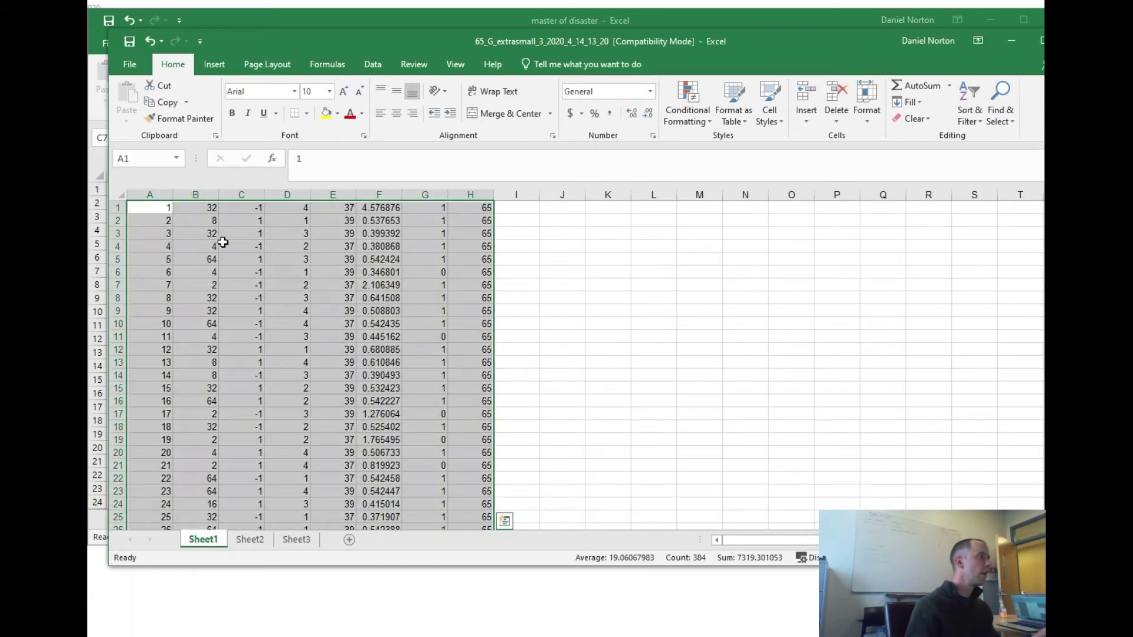
Copy all 48 trial rows of the extrasmall_3 workbook and paste them over the analysis_template data starting at A3
scroll(547, 344, down, 9)
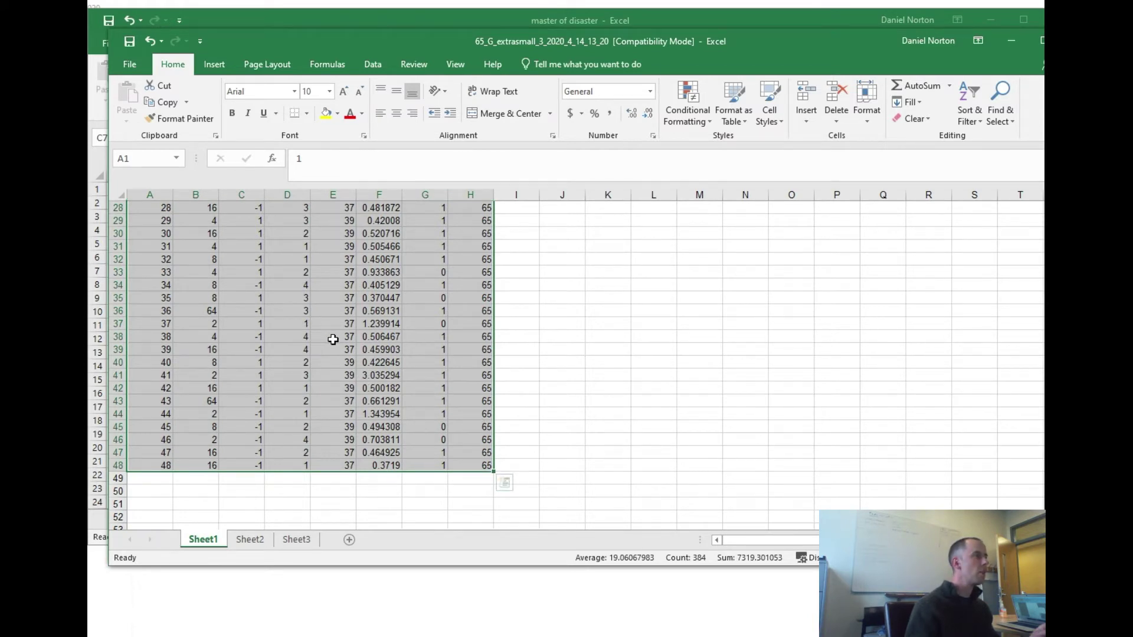
scroll(330, 337, up, 9)
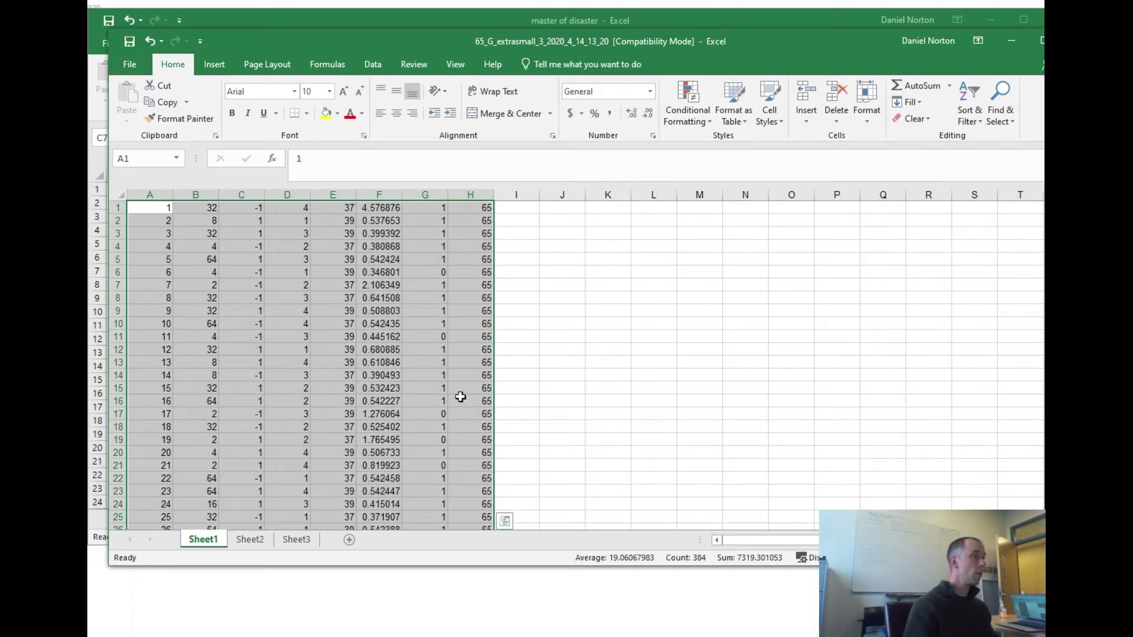
key(ctrl+c)
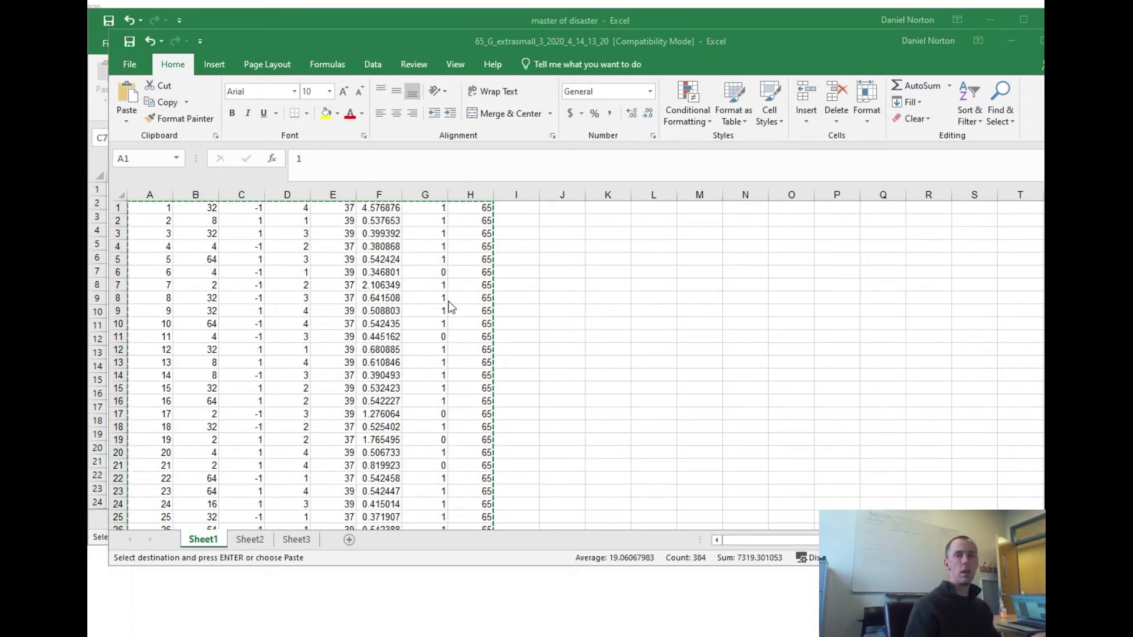
key(alt+Tab)
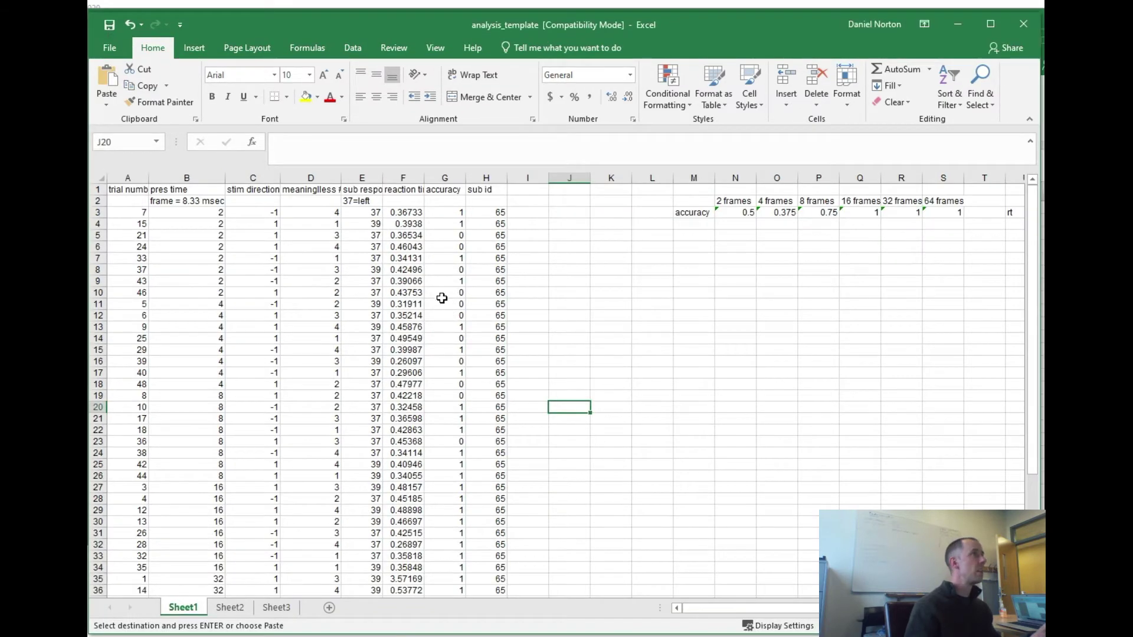
click(144, 215)
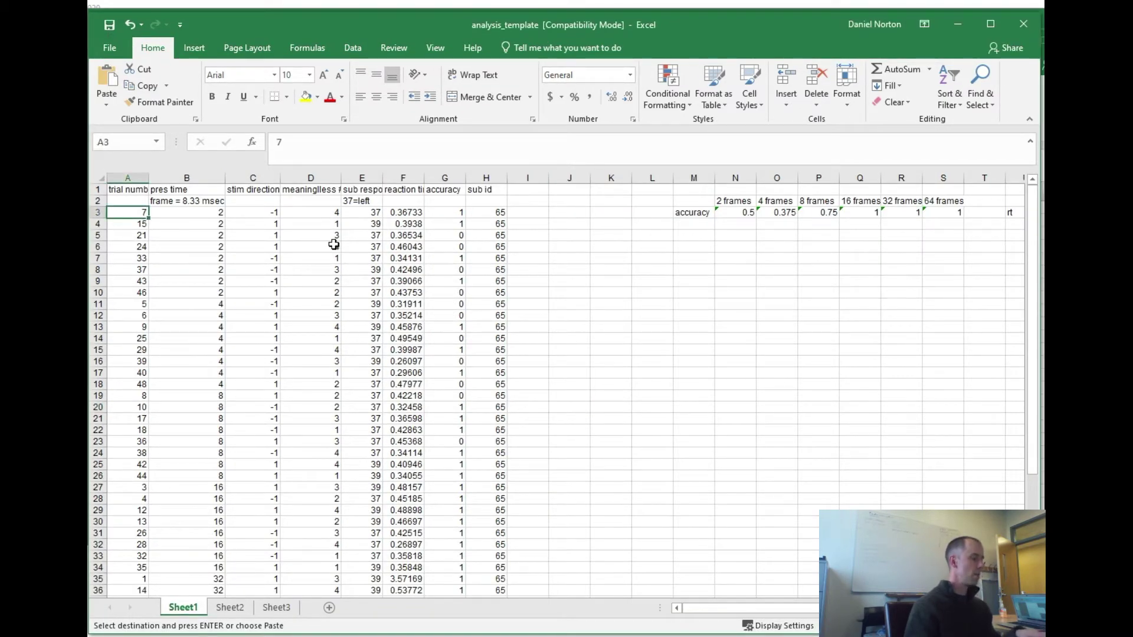
key(ctrl+v)
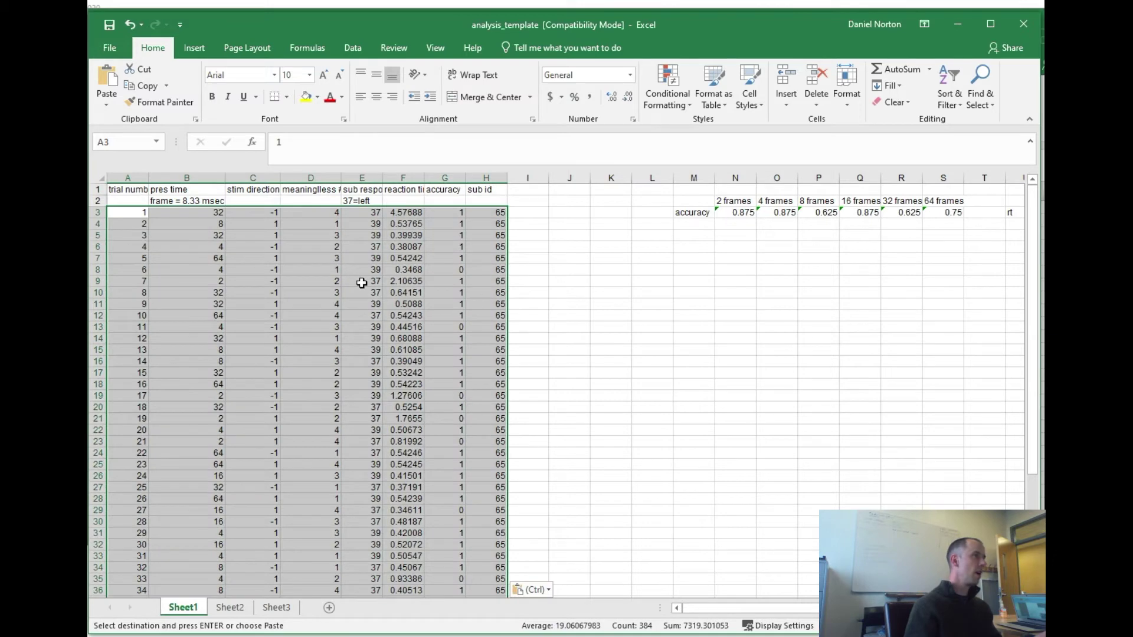
Sort the pasted trial rows by Column B (presentation time) on cell values, from smallest to largest
scroll(375, 296, down, 3)
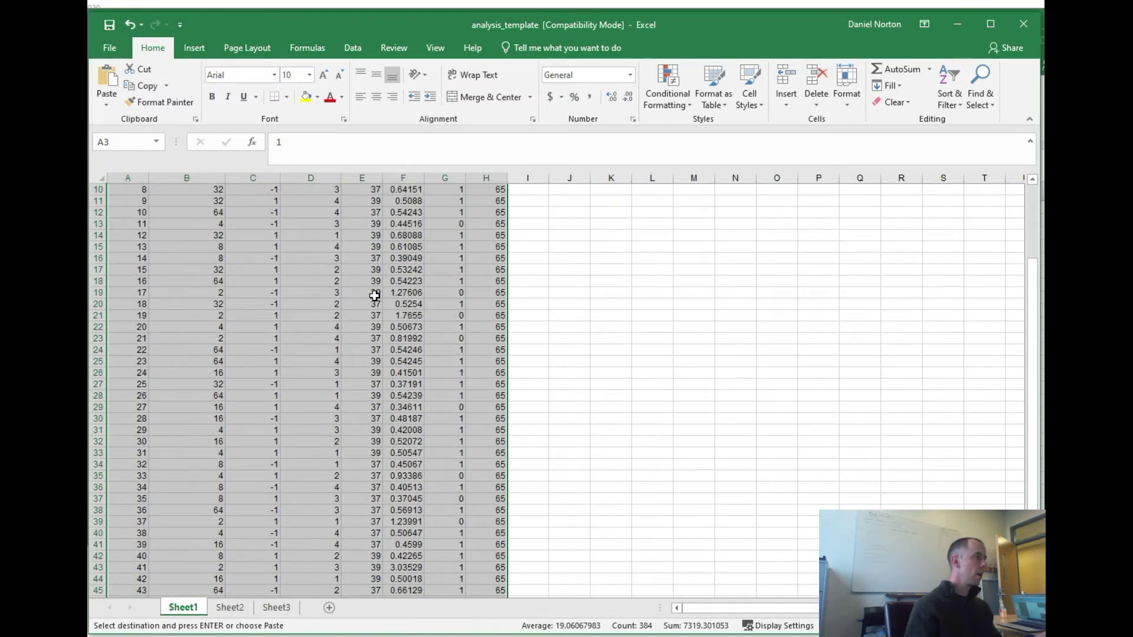
scroll(375, 296, up, 3)
click(353, 47)
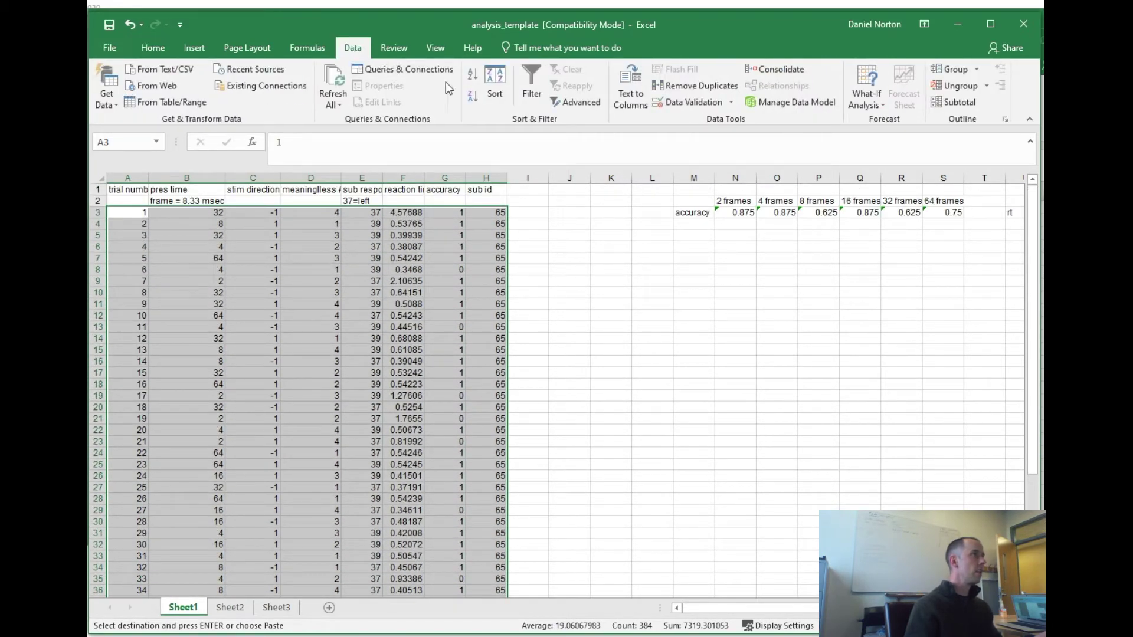
click(495, 86)
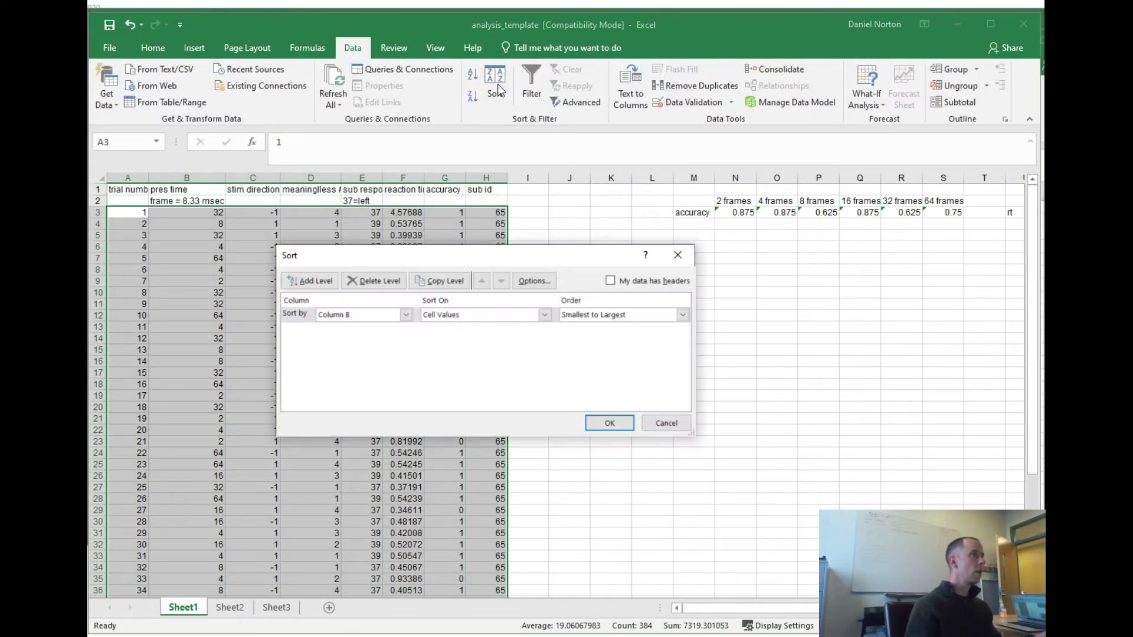
click(356, 314)
click(355, 332)
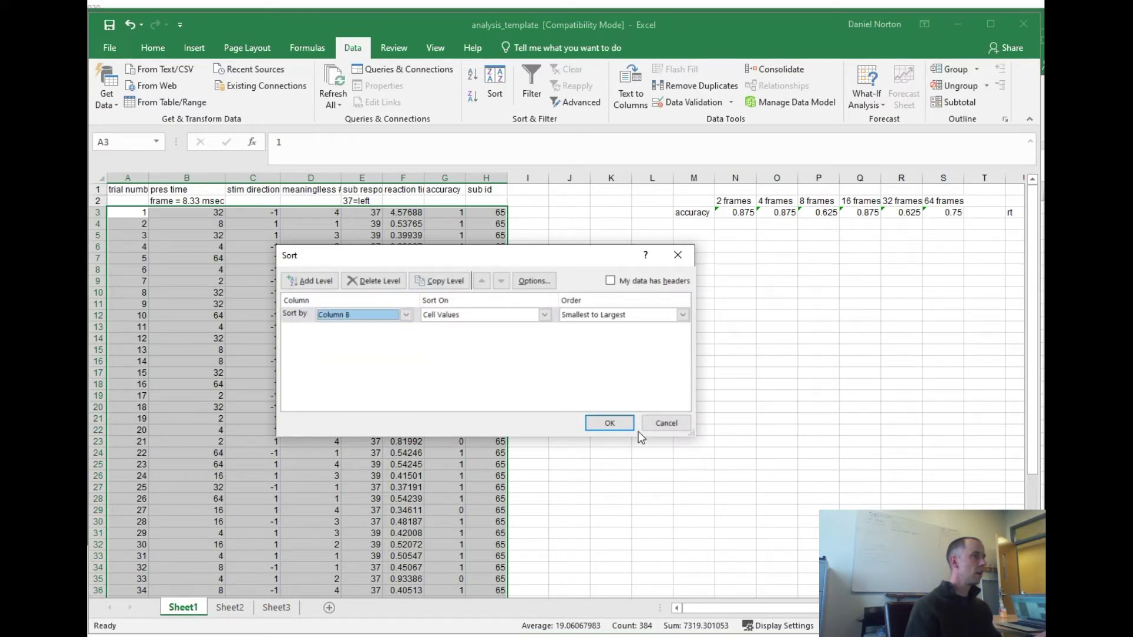
click(610, 424)
Examine the sorted trials as blocks of equal presentation time in column B, from 2 through 64 frames
drag(214, 216, 214, 293)
drag(144, 218, 481, 289)
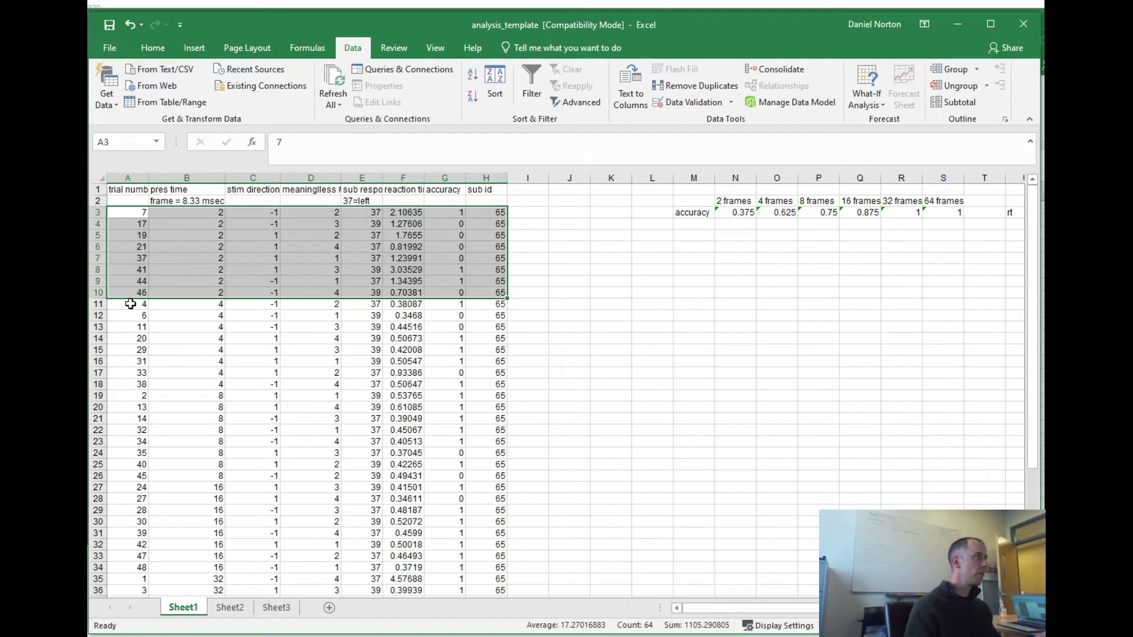
drag(130, 304, 478, 384)
drag(210, 304, 212, 384)
drag(124, 392, 501, 476)
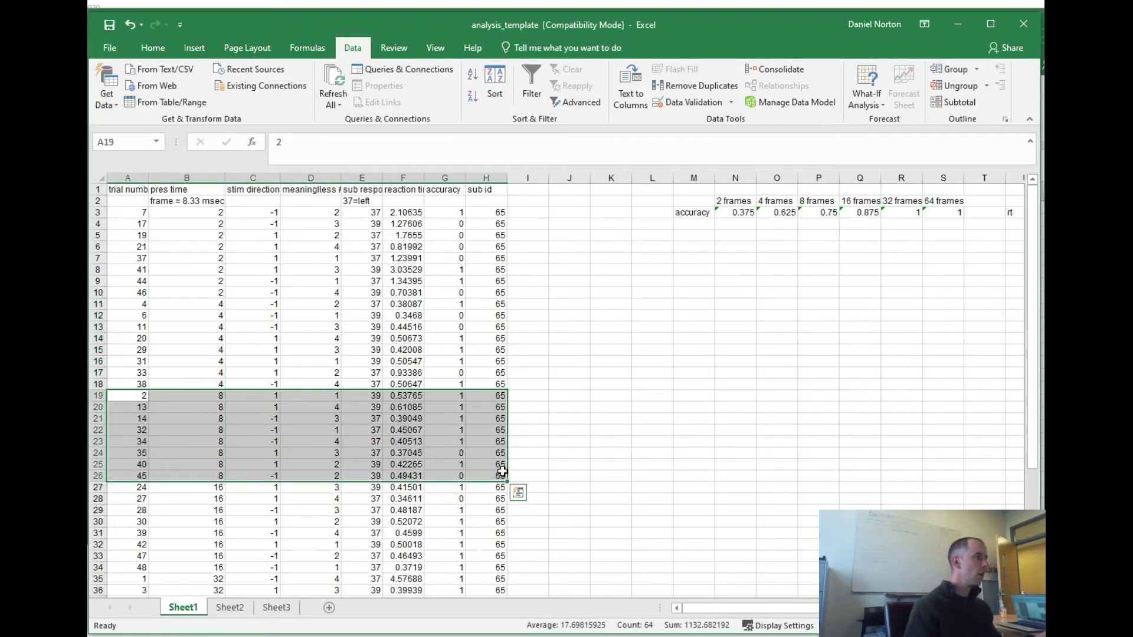
scroll(501, 474, down, 7)
drag(134, 433, 506, 509)
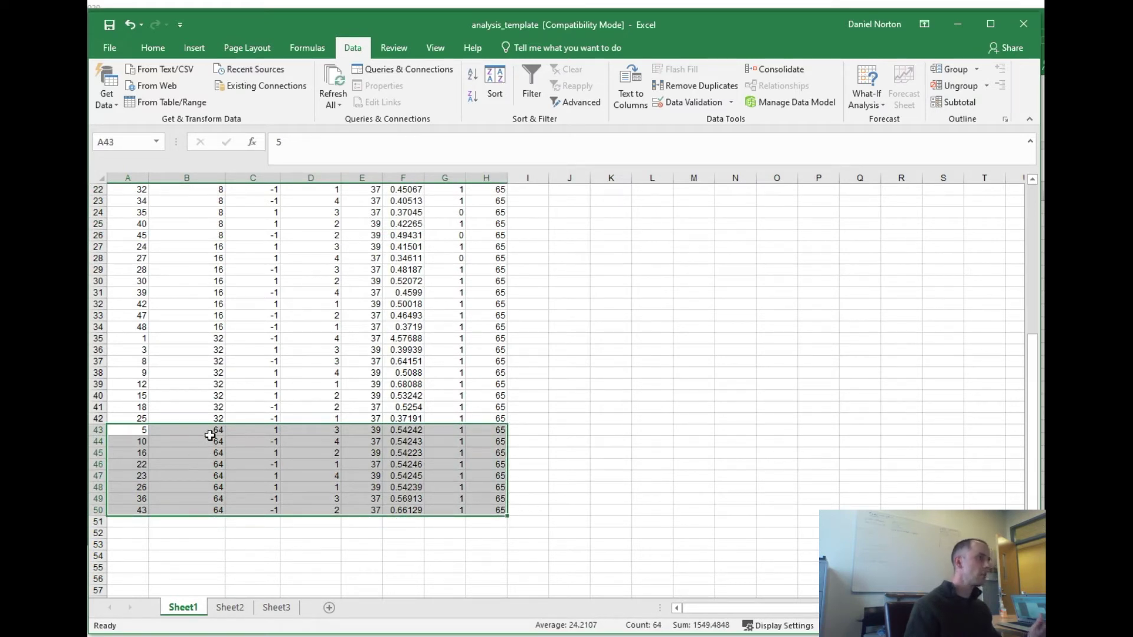
drag(214, 433, 209, 511)
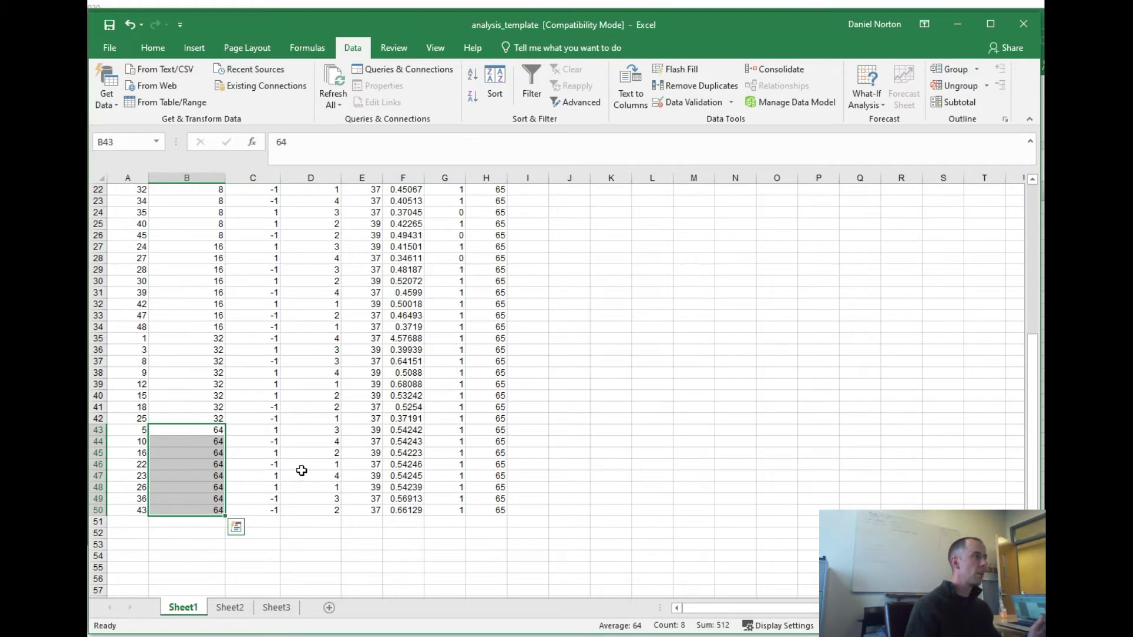
scroll(285, 451, up, 7)
drag(216, 210, 211, 293)
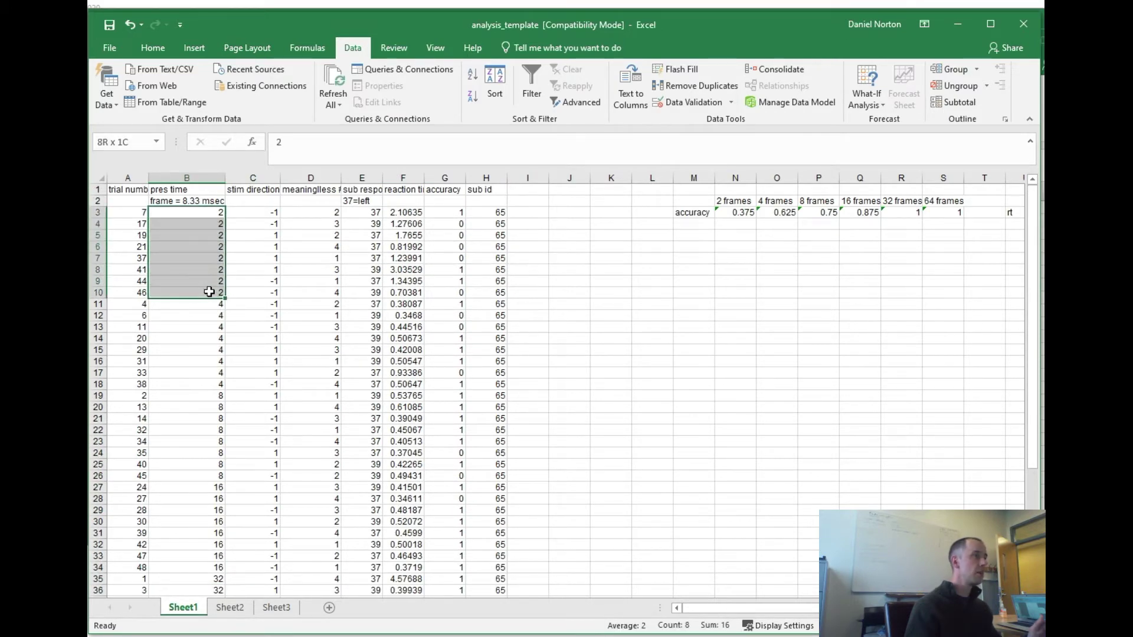
click(569, 292)
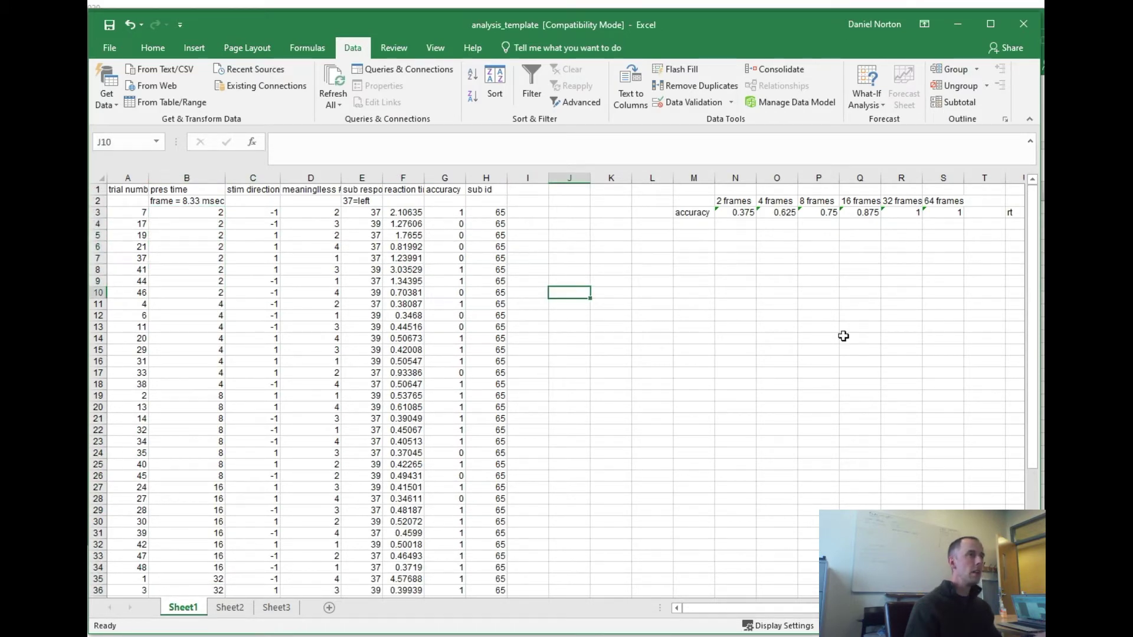
Inspect the 2 frames accuracy formula in N3 and the accuracy cells G3:G10 that it averages
double_click(728, 213)
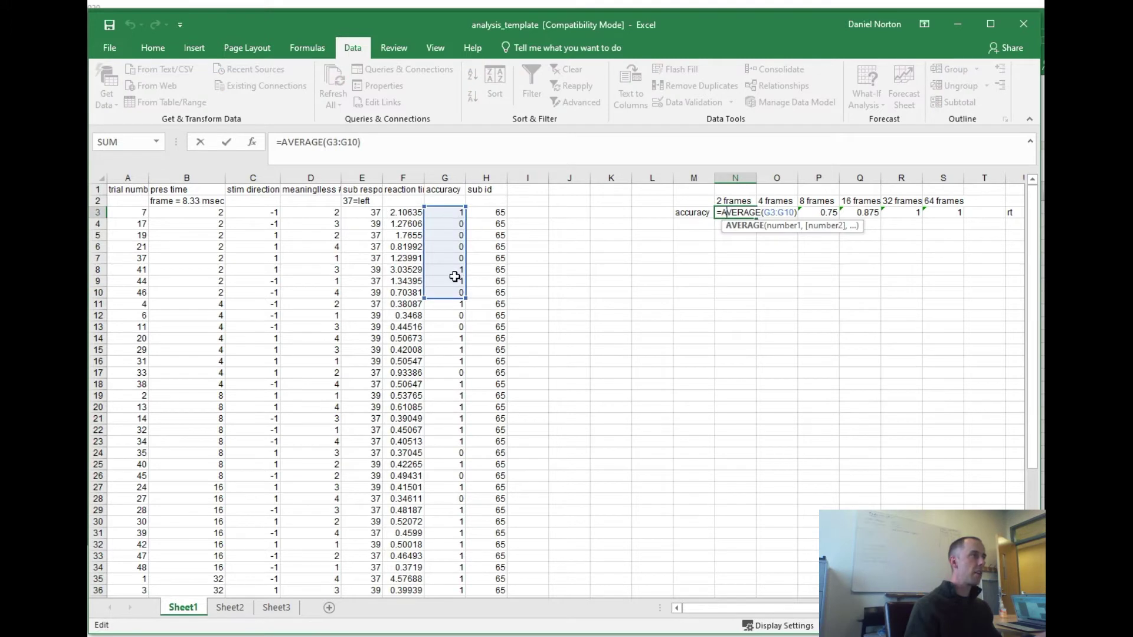
key(Return)
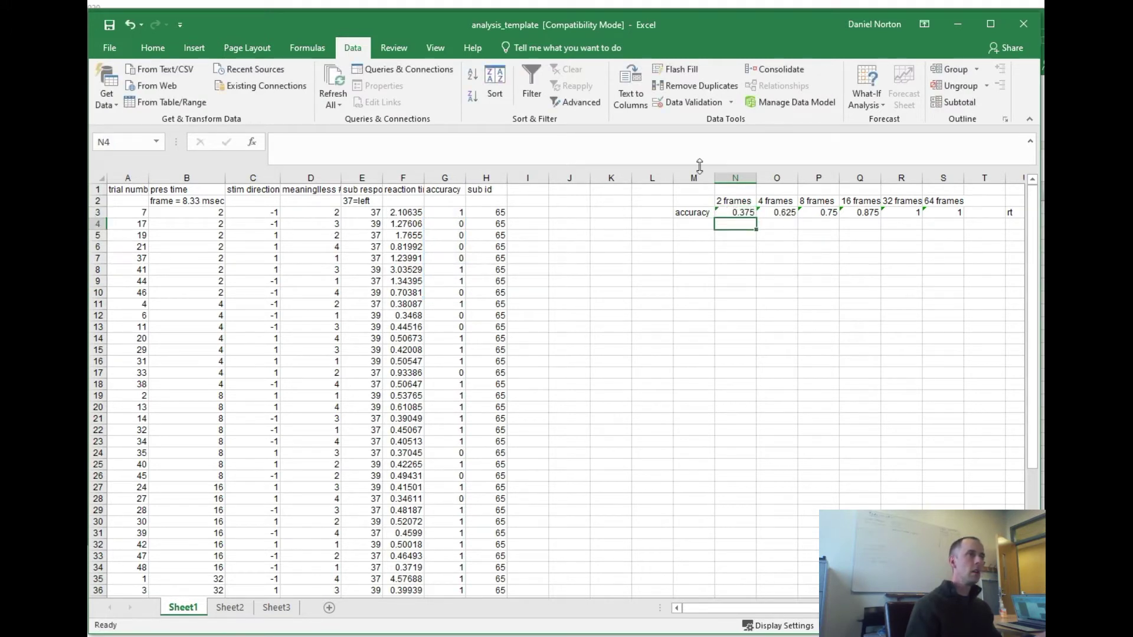
click(747, 200)
double_click(745, 211)
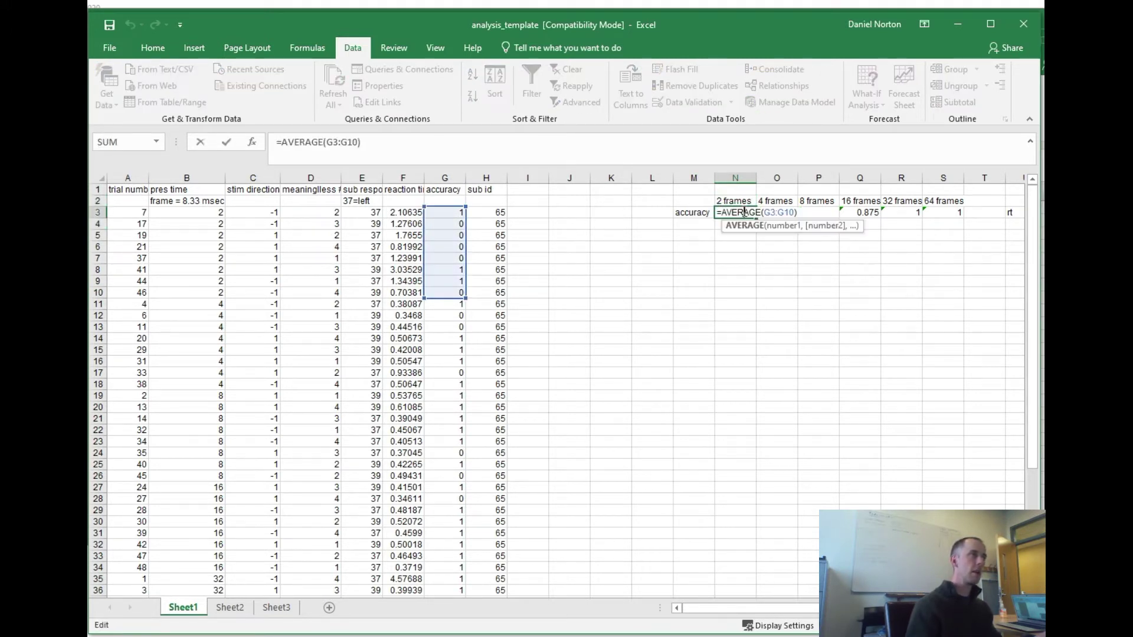
key(Return)
drag(468, 213, 458, 298)
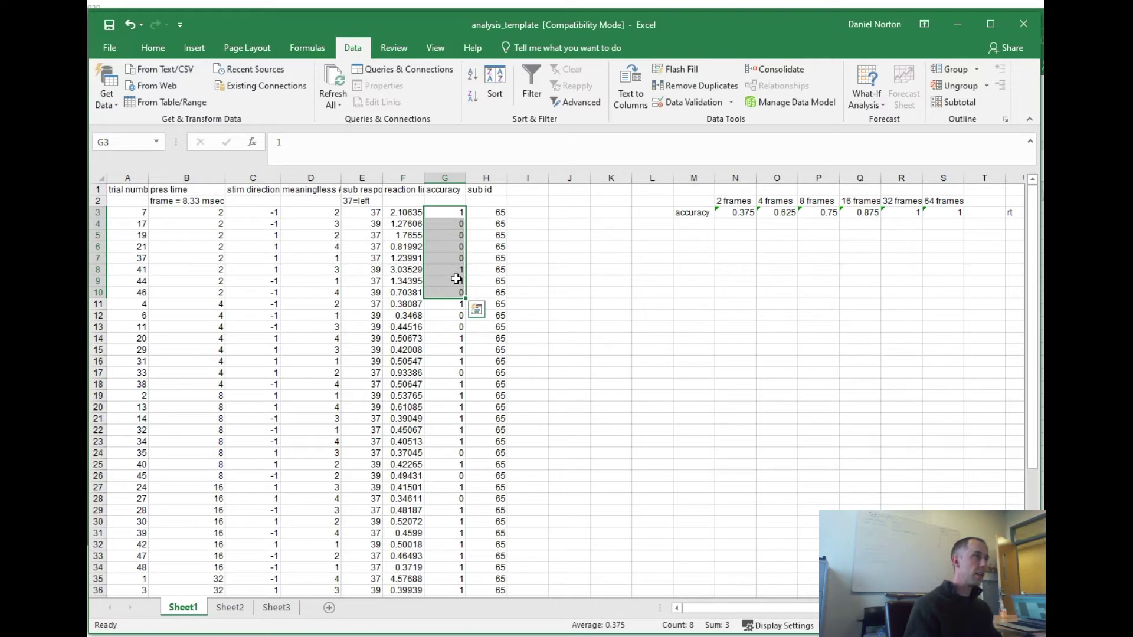
key(Return)
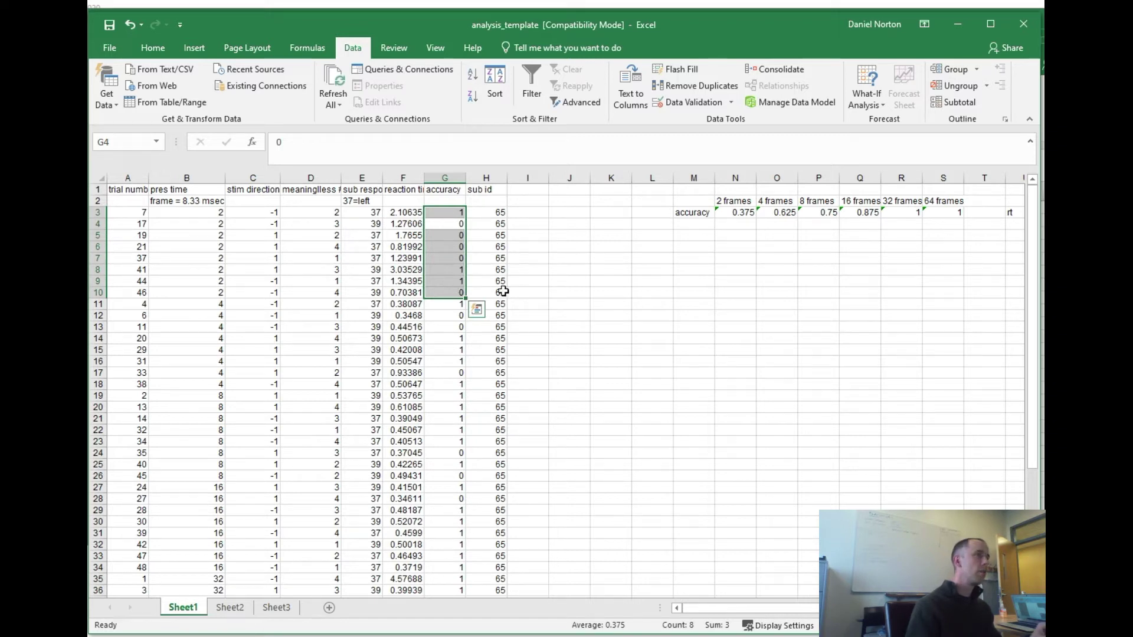
click(737, 214)
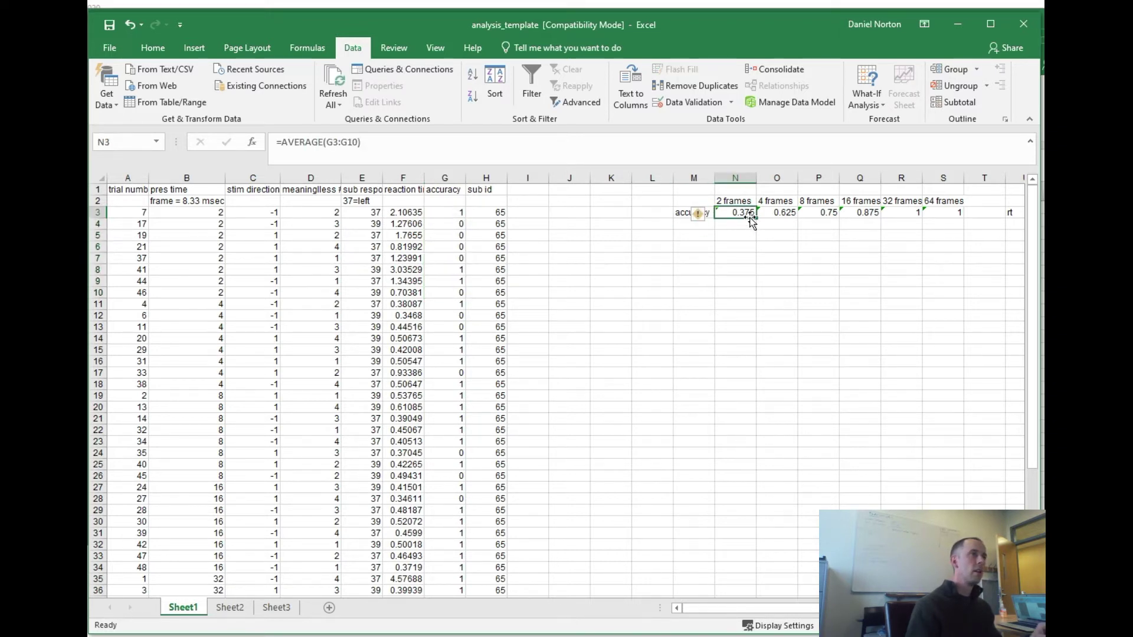
double_click(748, 213)
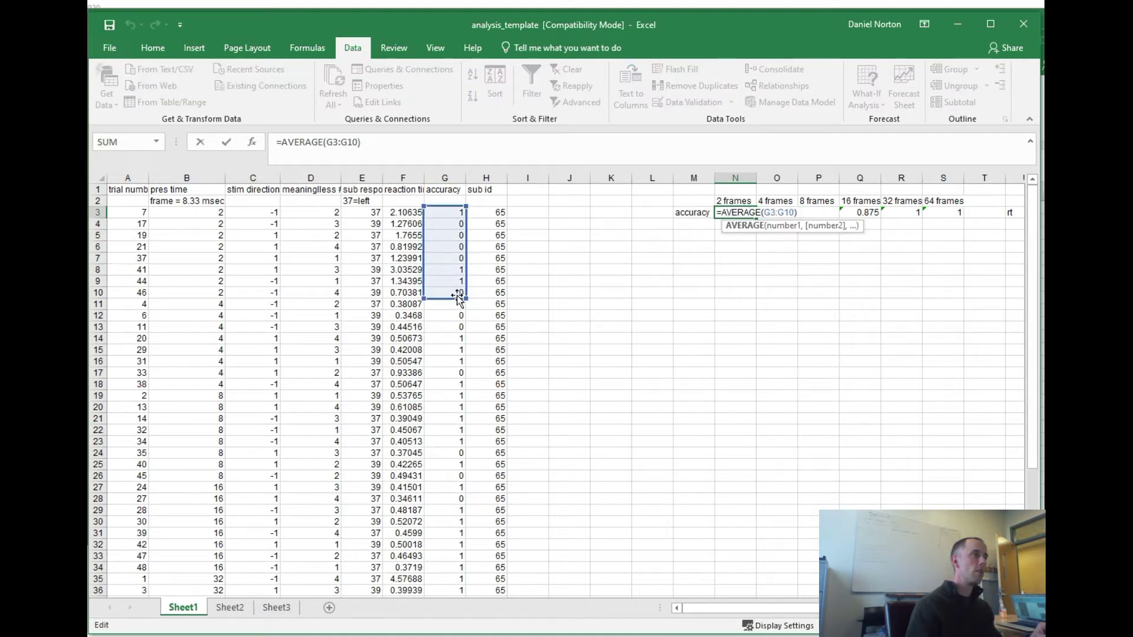
key(Return)
Copy the accuracy and rt results row M3:AA3 and switch to the master of disaster workbook
click(747, 211)
key(Left)
key(ctrl+shift+Right)
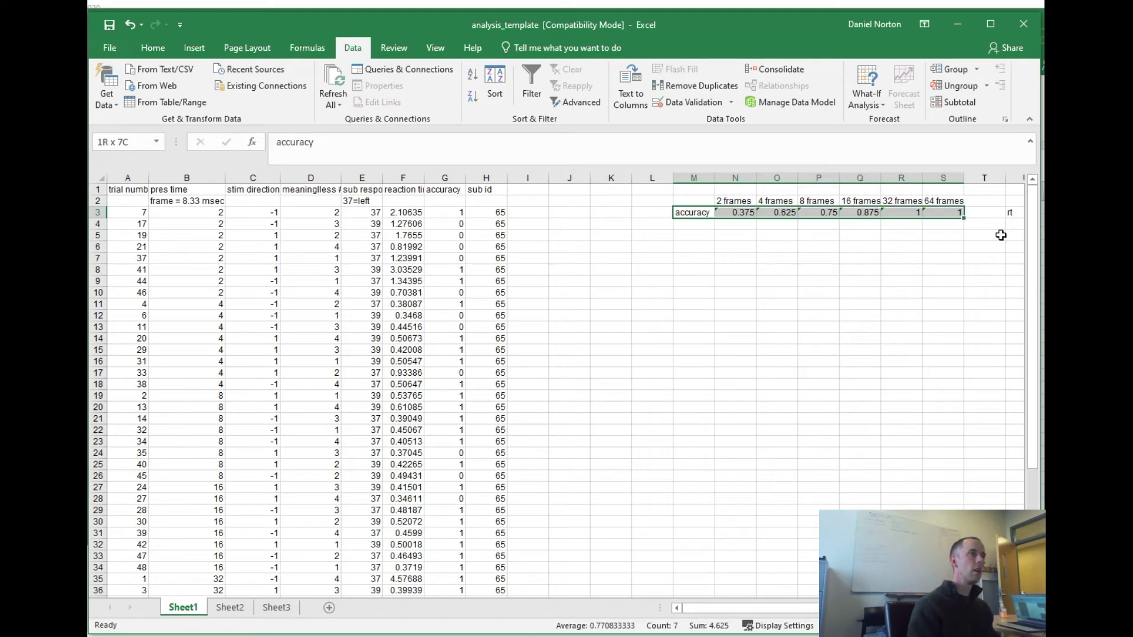
key(shift+Right)
key(shift+Right)
key(shift+Right)
key(shift+Right)
key(shift+Right)
key(shift+Right)
key(shift+Right)
key(shift+Right)
key(ctrl+c)
key(alt+Tab)
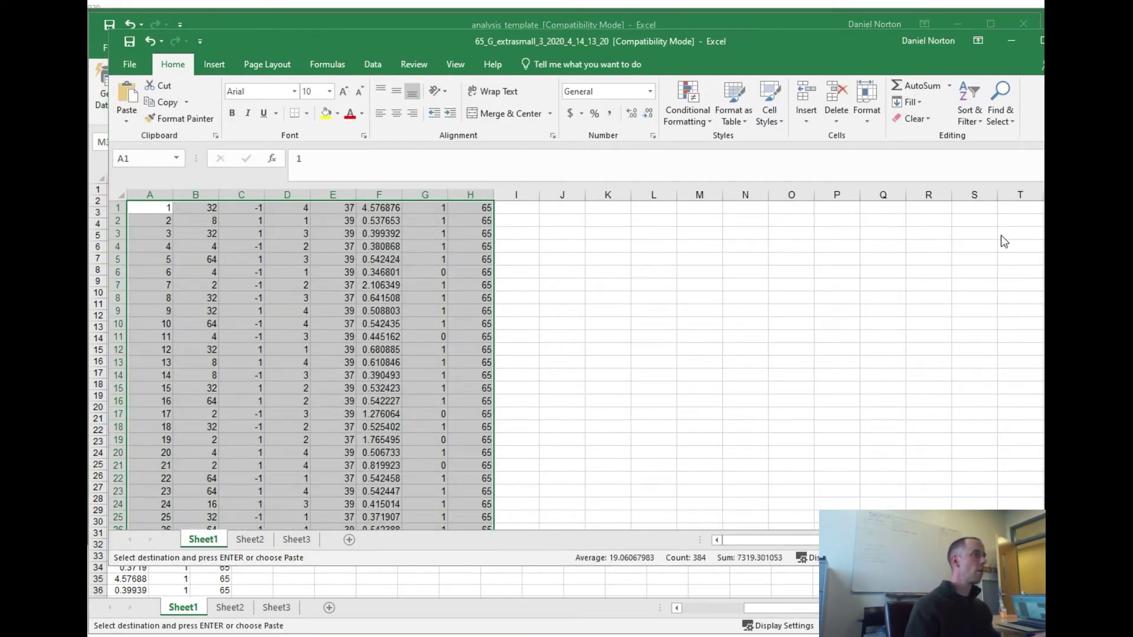
key(alt+Tab)
key(alt+Tab)
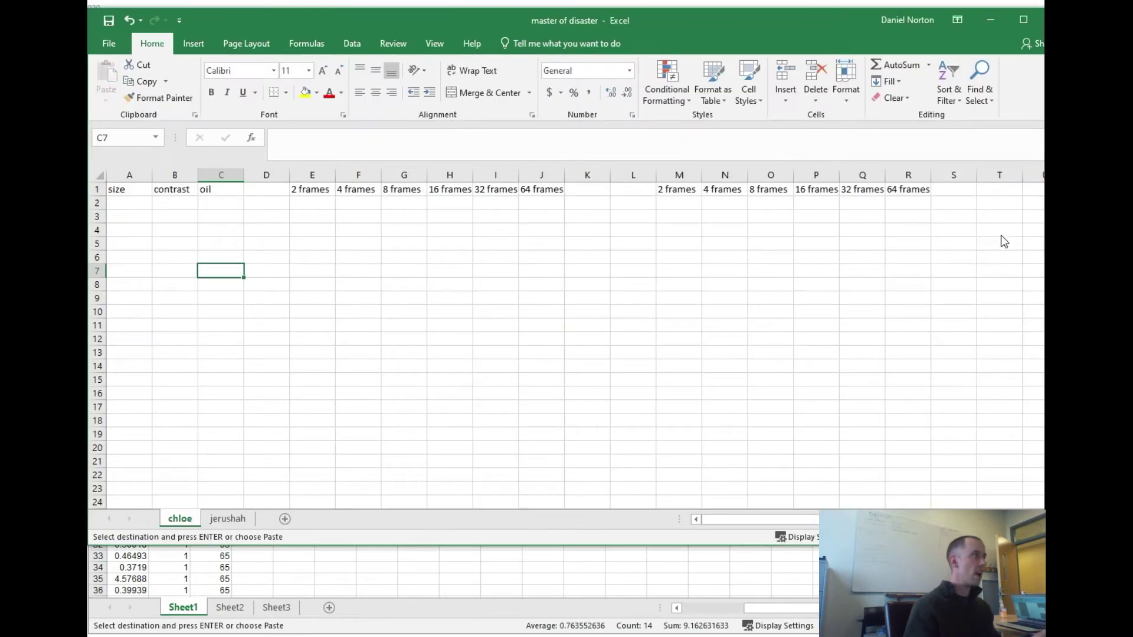
Try a regular paste of the copied results row into the first subject's sheet starting at D2
drag(358, 230, 121, 258)
click(258, 216)
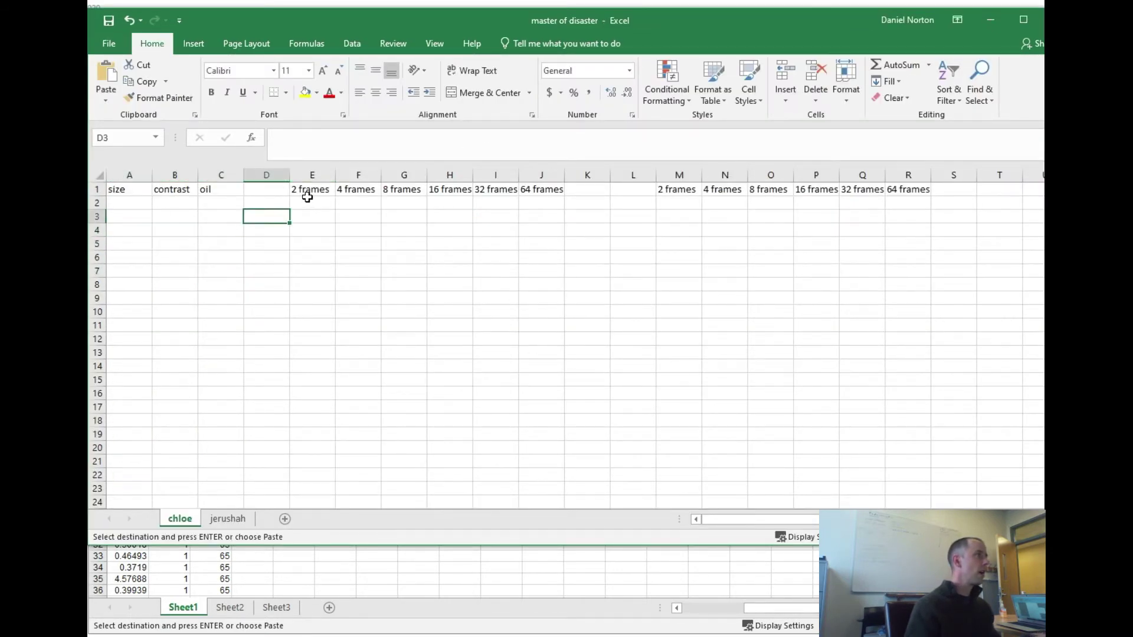
click(275, 206)
key(ctrl+v)
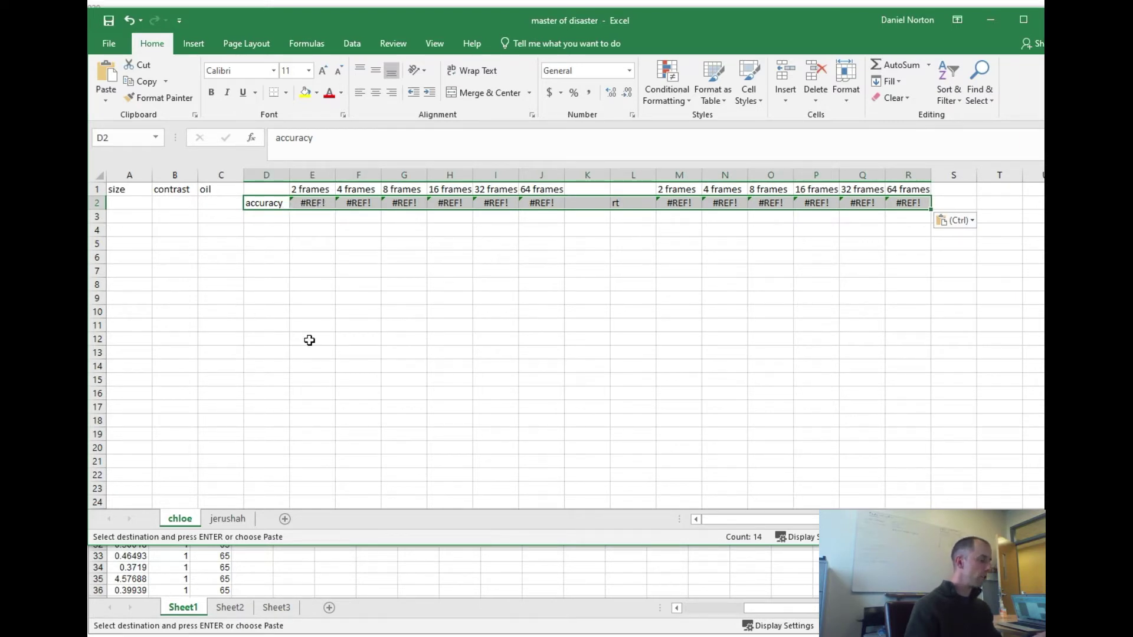
Use Paste Special to paste only the values of the copied results row into D2:R2
key(alt+e)
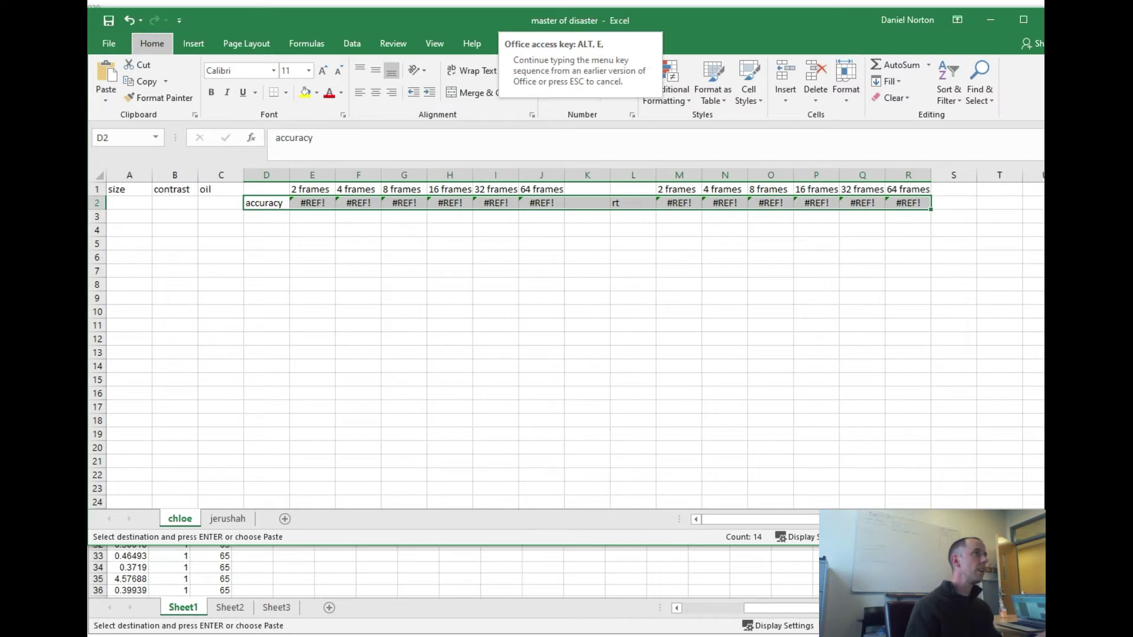
key(s)
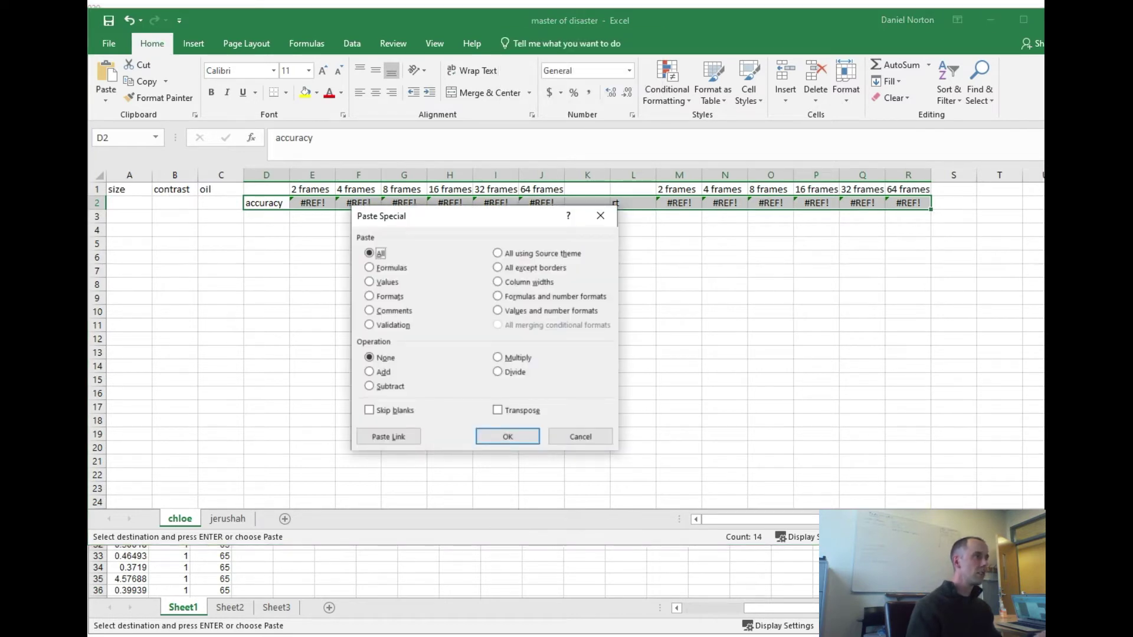
key(v)
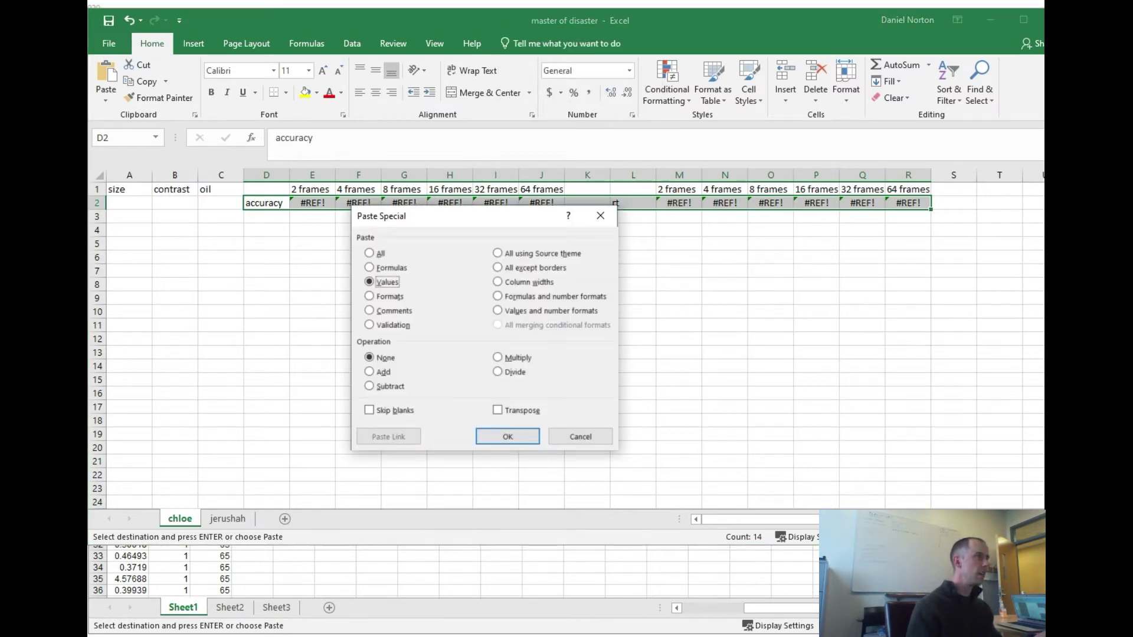
key(Return)
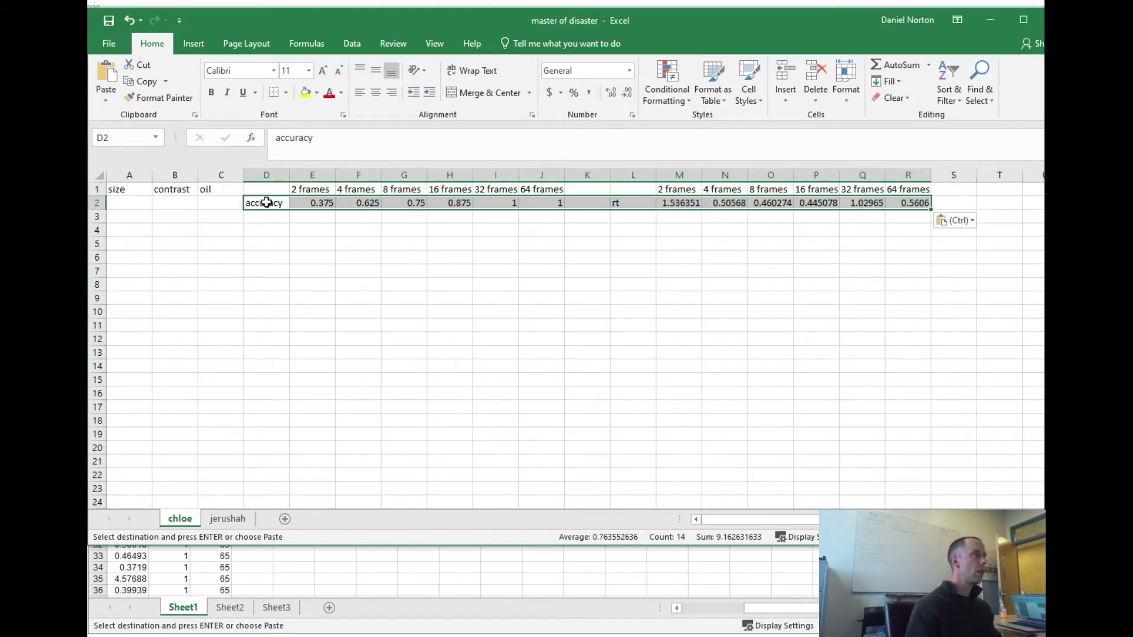
Compare the pasted accuracy and rt values in row 2 with the results row in analysis_template
click(310, 205)
key(Right)
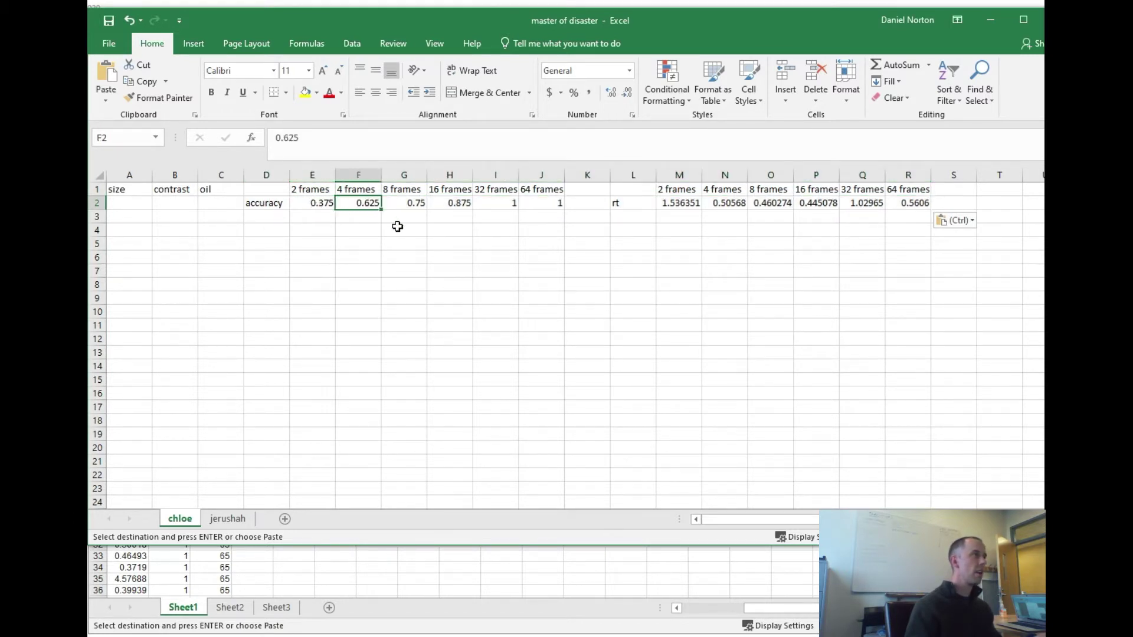
key(alt+Tab)
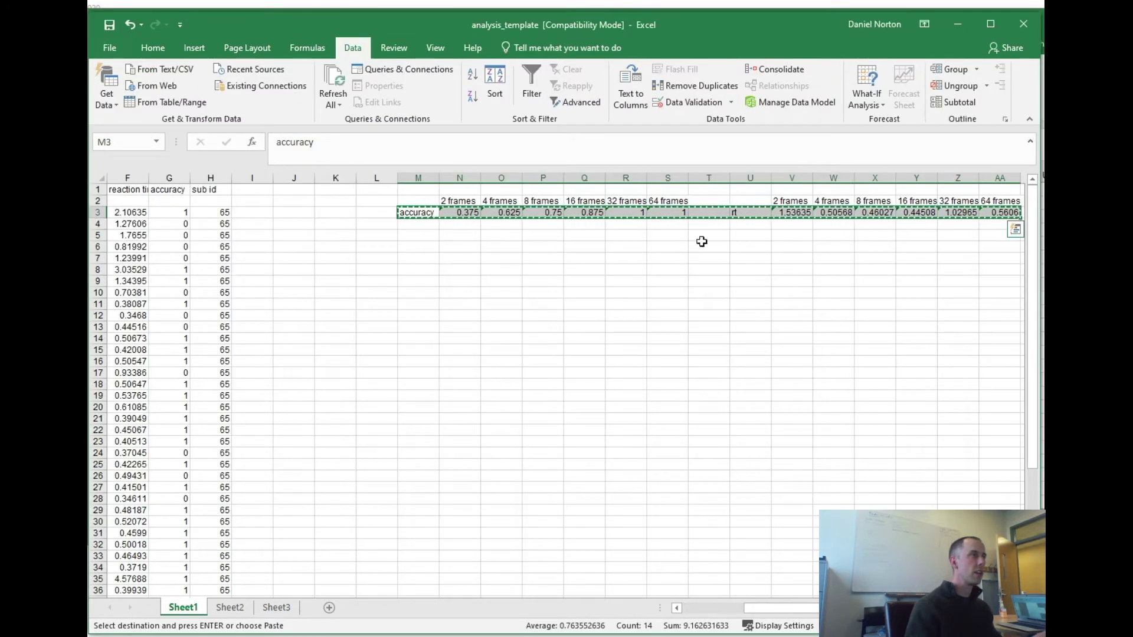
click(494, 211)
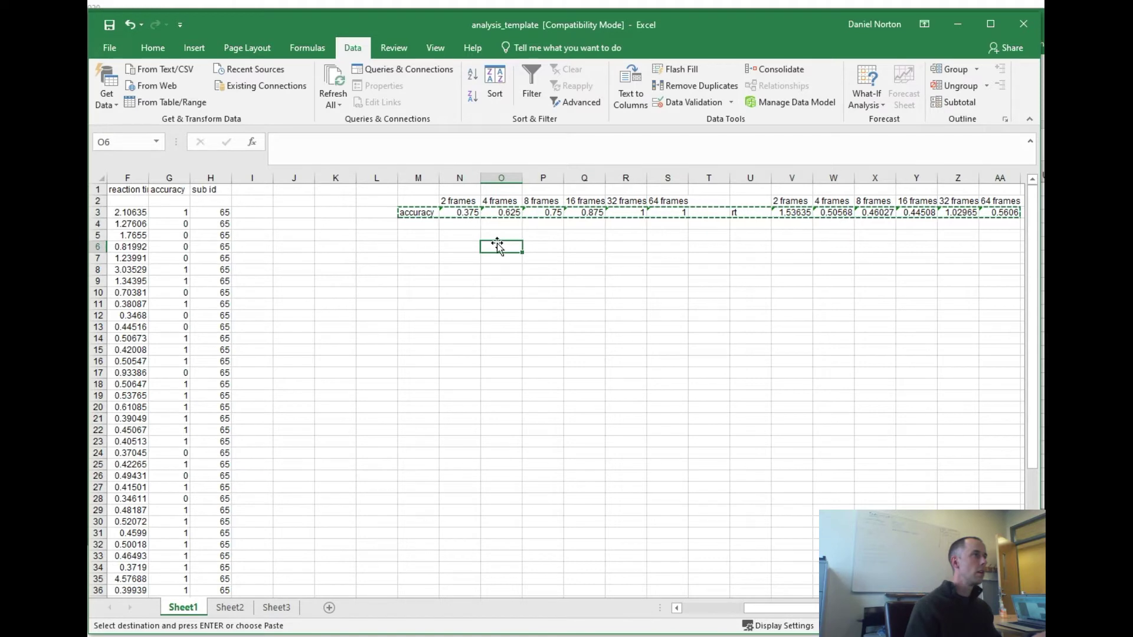
key(alt+Tab)
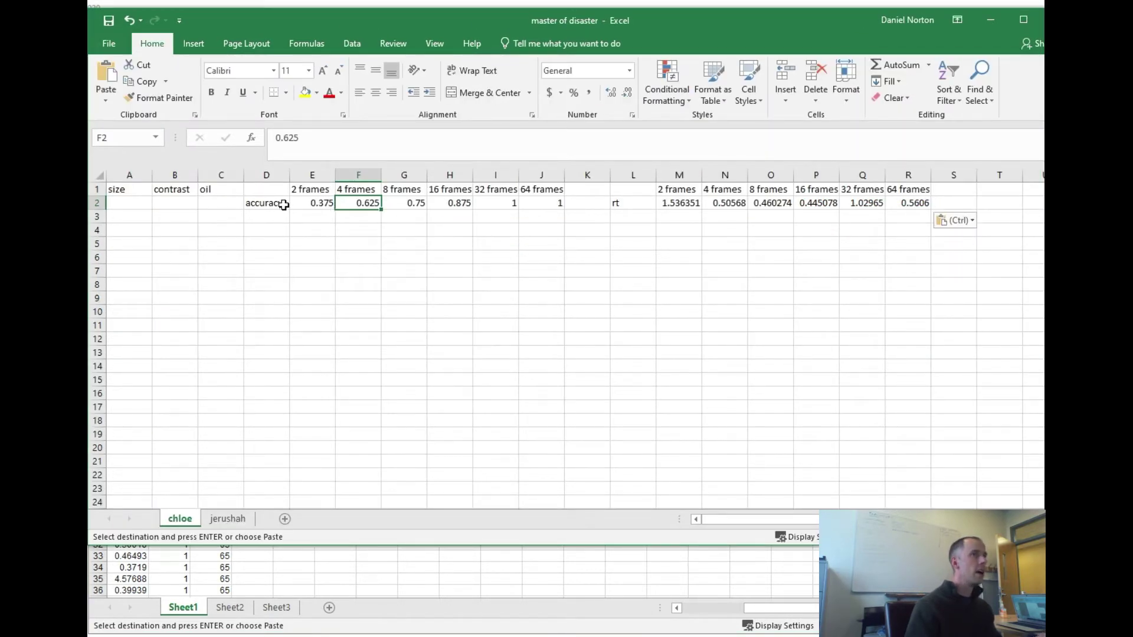
click(913, 200)
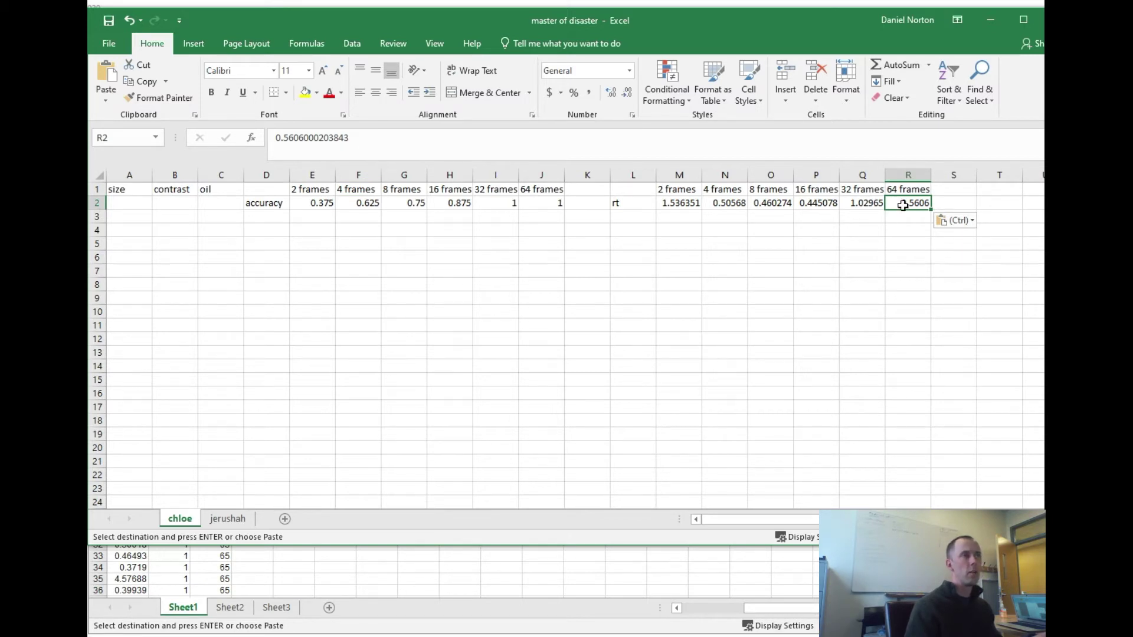
Overwrite the 64 frames reaction time in AA3 of analysis_template with 0, undo it, and return to master of disaster
key(alt+Tab)
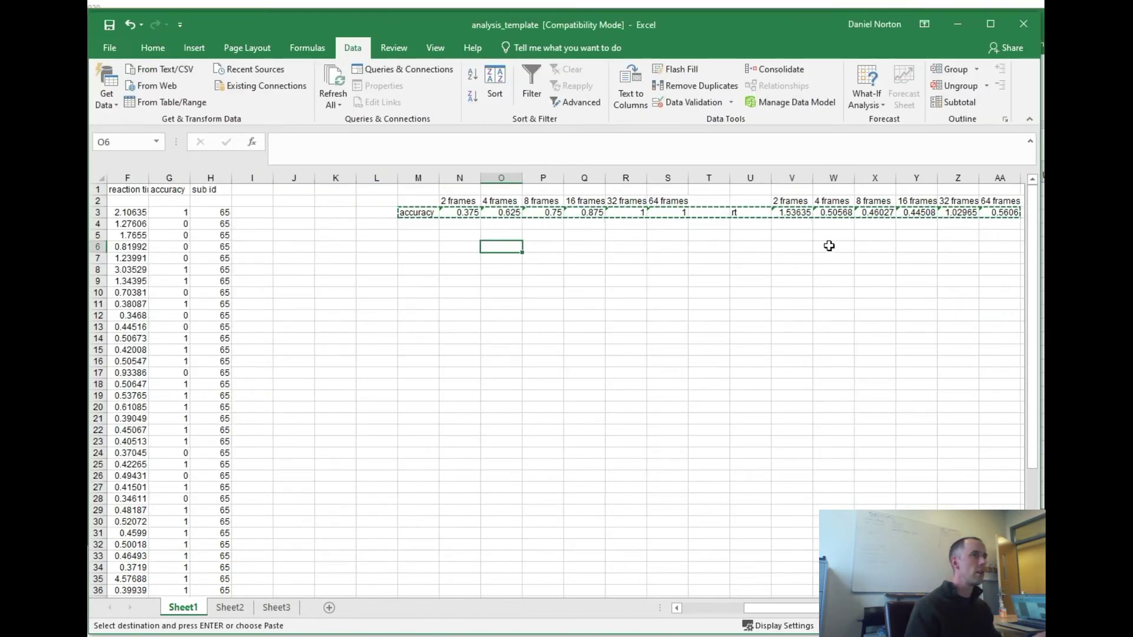
click(995, 211)
text(0)
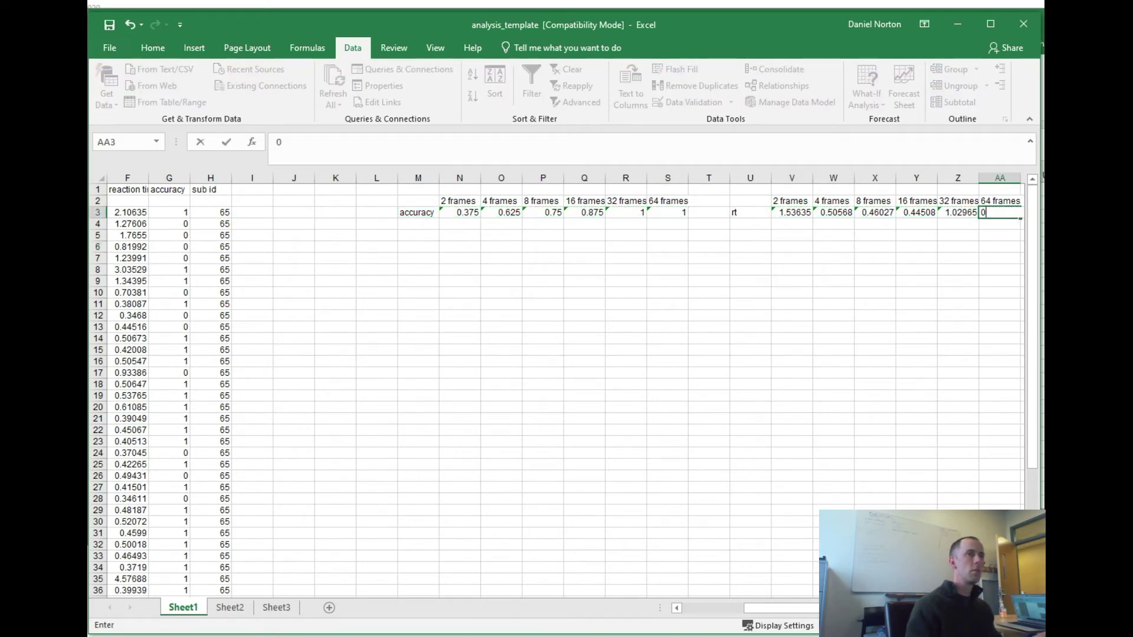
key(Return)
key(ctrl+z)
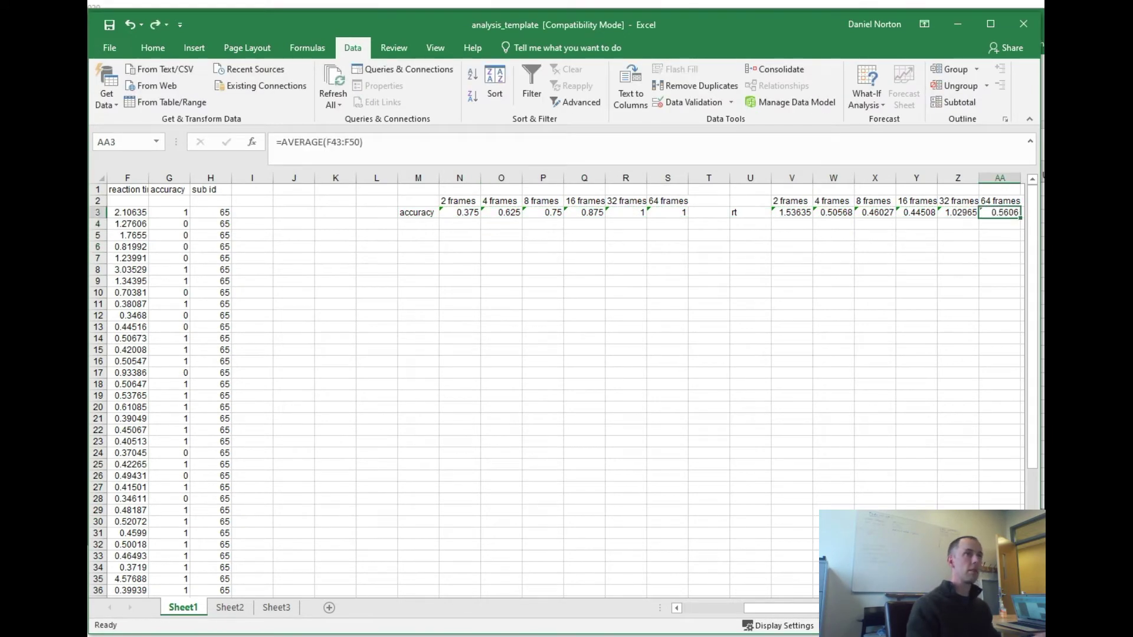
key(alt+Tab)
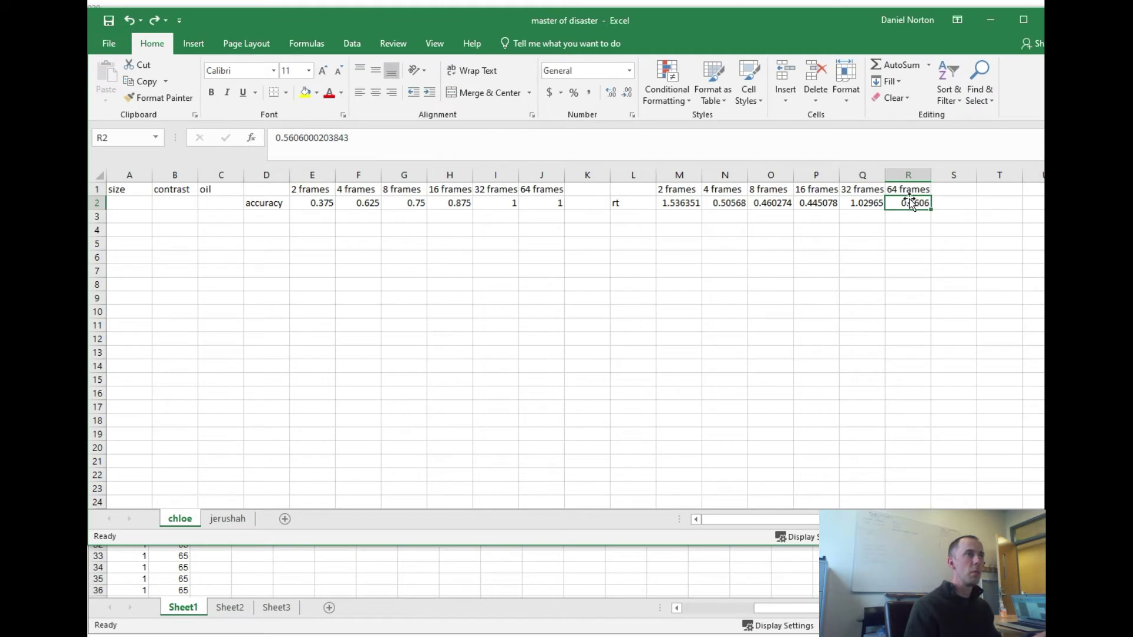
Label row 2 in master of disaster with size small, contrast 3 and oil baseline
drag(900, 241, 121, 243)
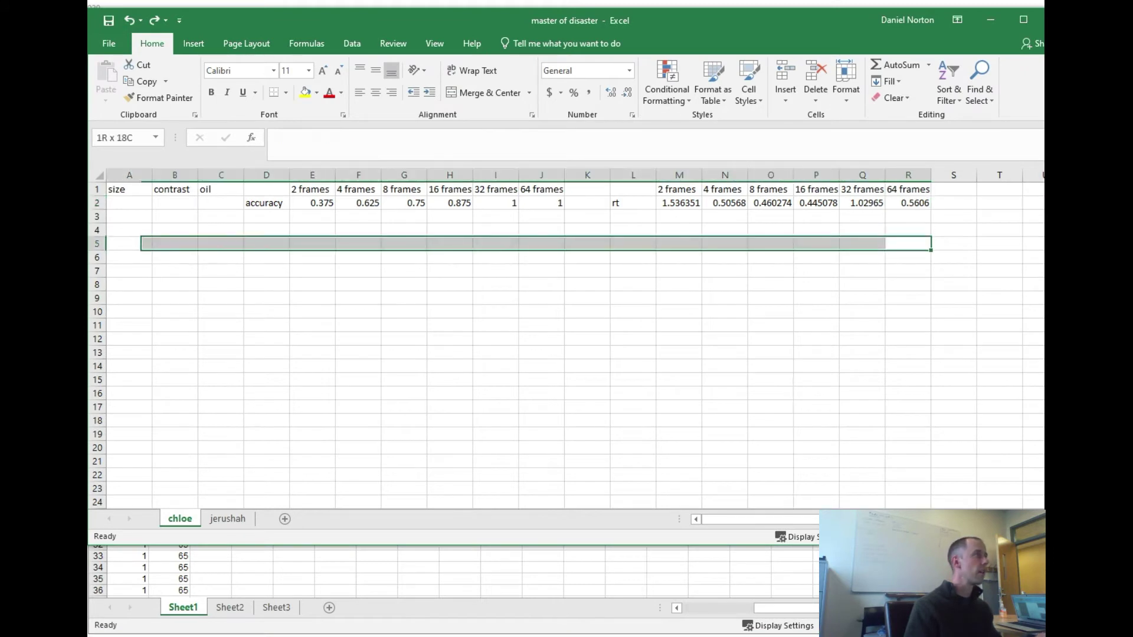
click(242, 246)
click(136, 207)
click(136, 190)
click(136, 204)
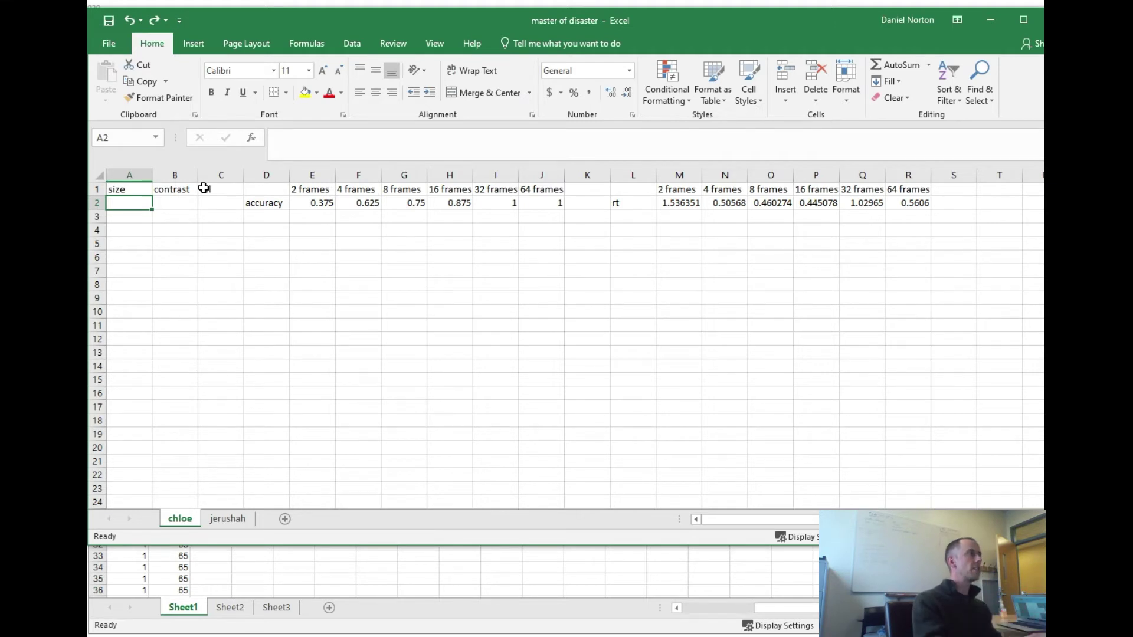
text(sam)
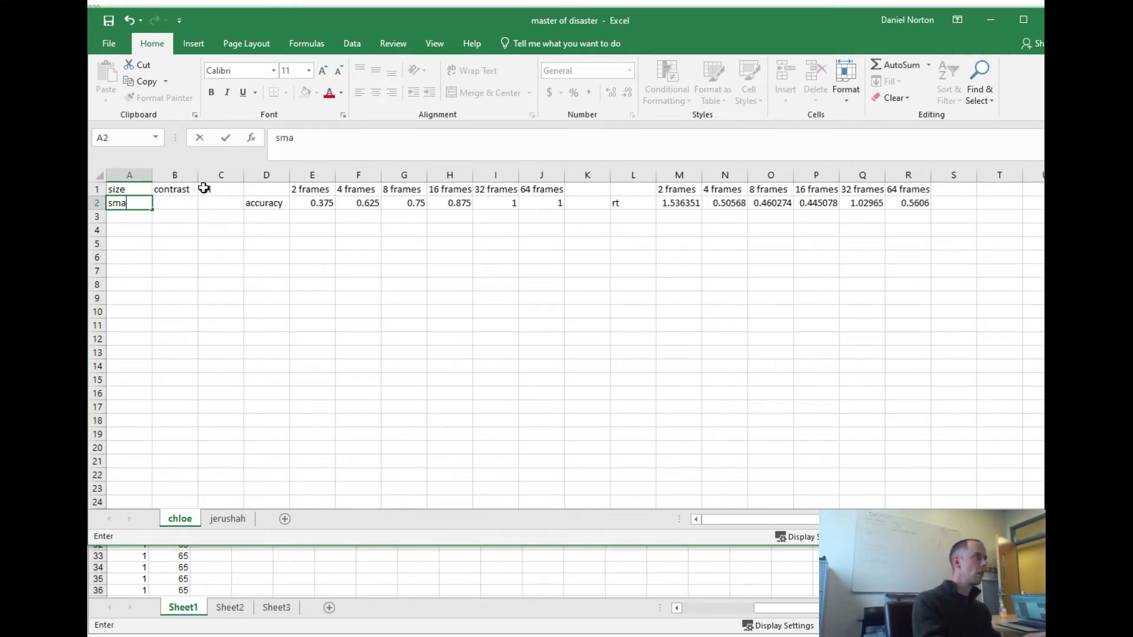
text(ll)
key(Tab)
key(Return)
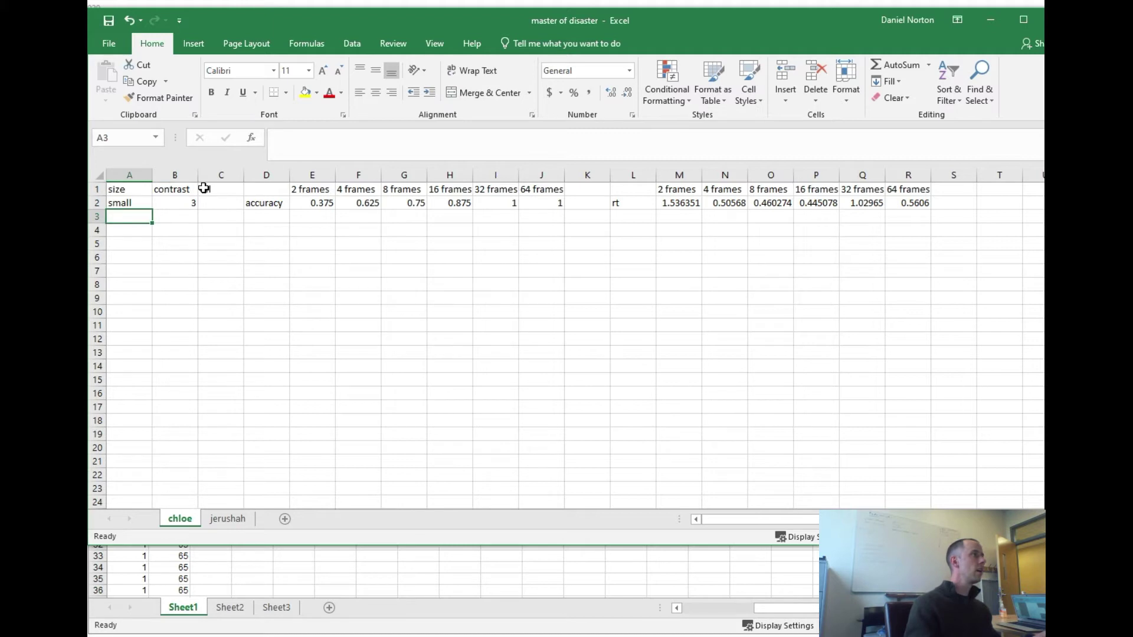
click(231, 202)
text(baseline)
key(Return)
Open the file 65_G_extrasmall_3_2020_4_15_15_14 from the subject's Baseline 4-15-2020 folder
key(alt+Tab)
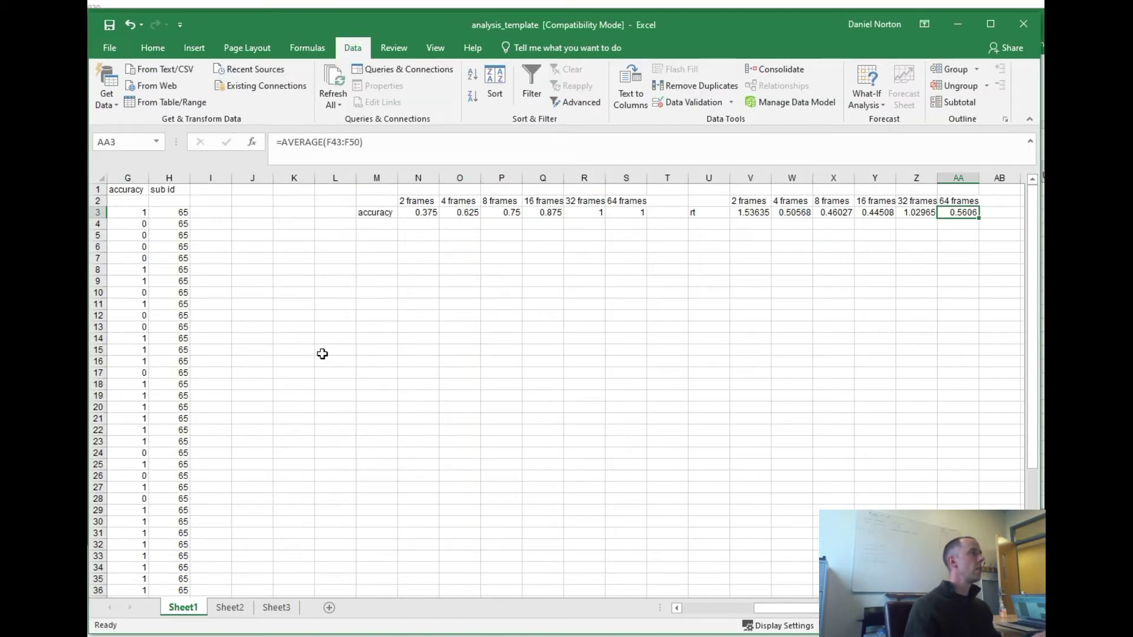
drag(322, 319, 112, 328)
click(267, 326)
key(alt+Tab)
key(alt+Tab)
click(263, 290)
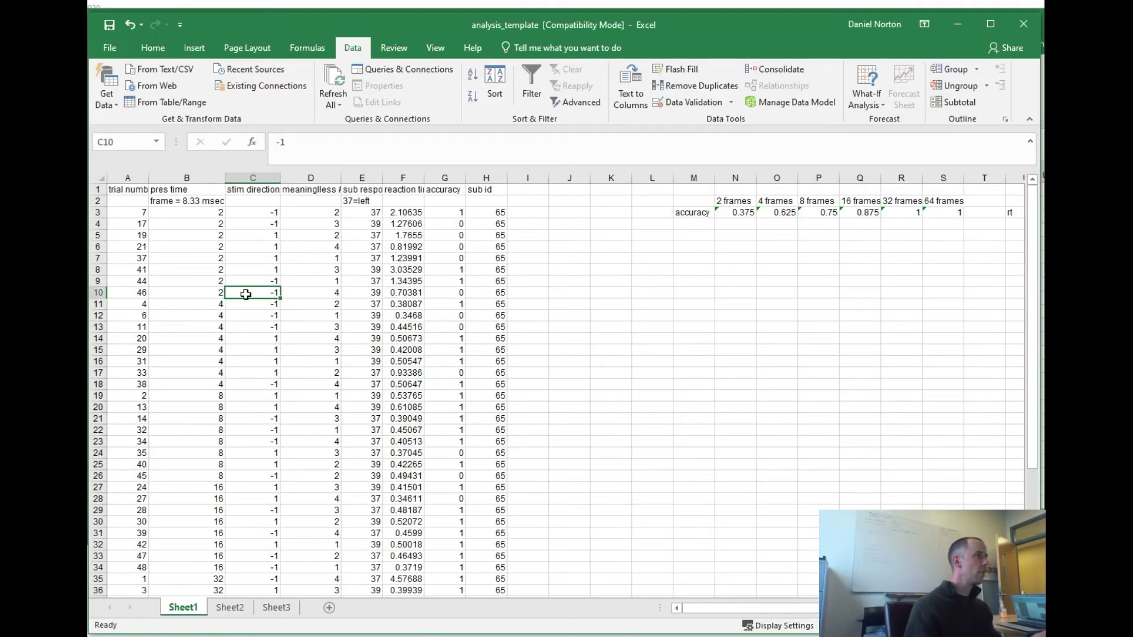
key(alt+Tab)
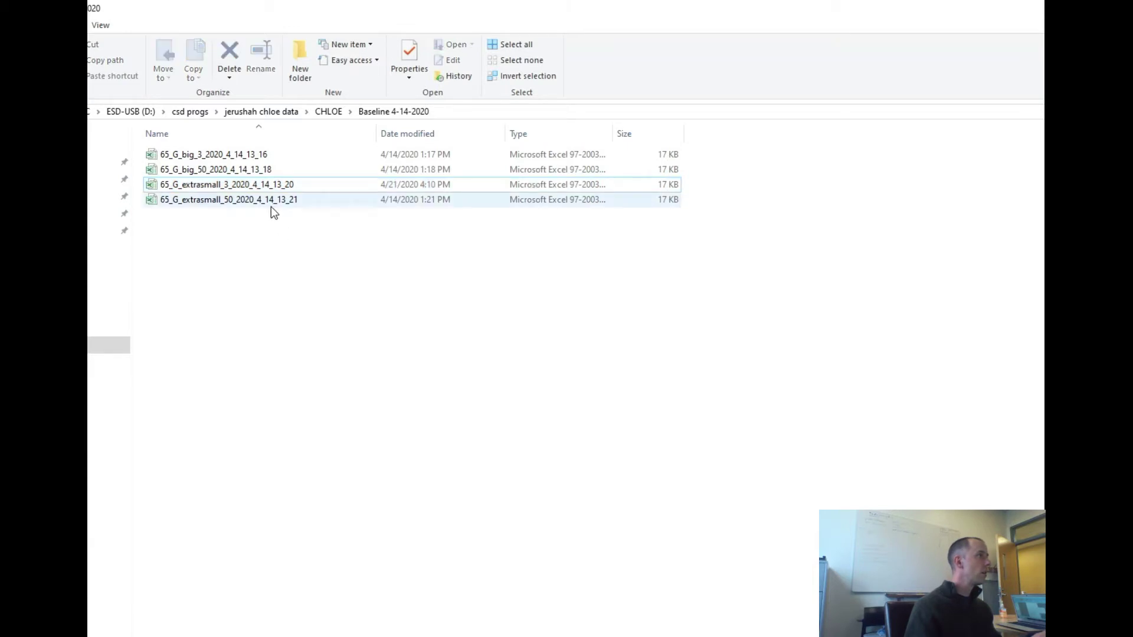
click(335, 112)
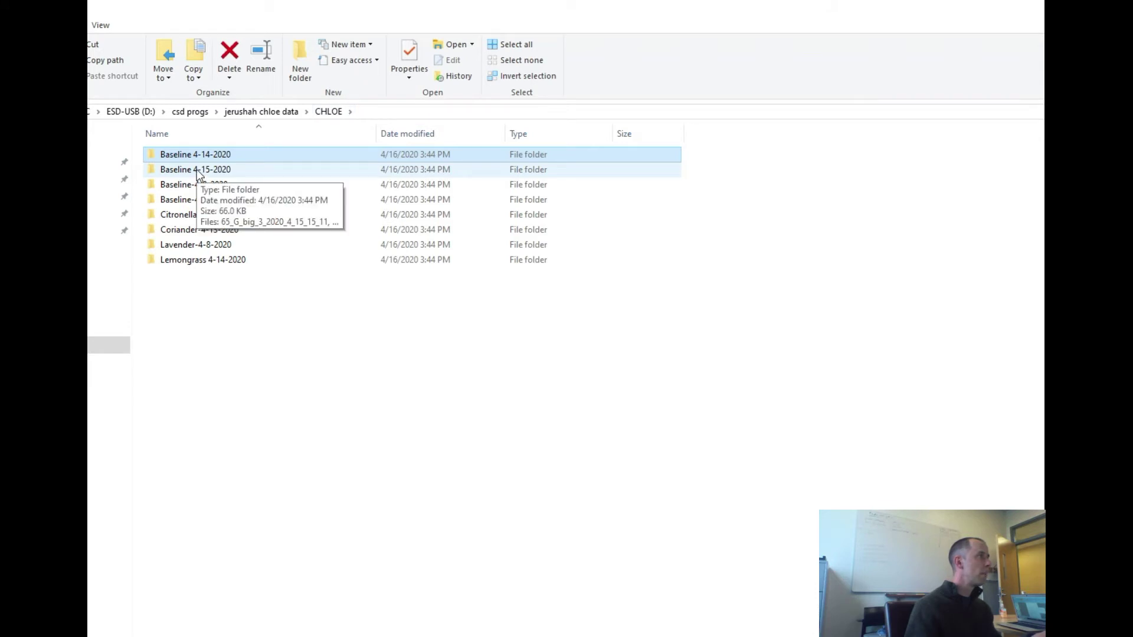
double_click(197, 170)
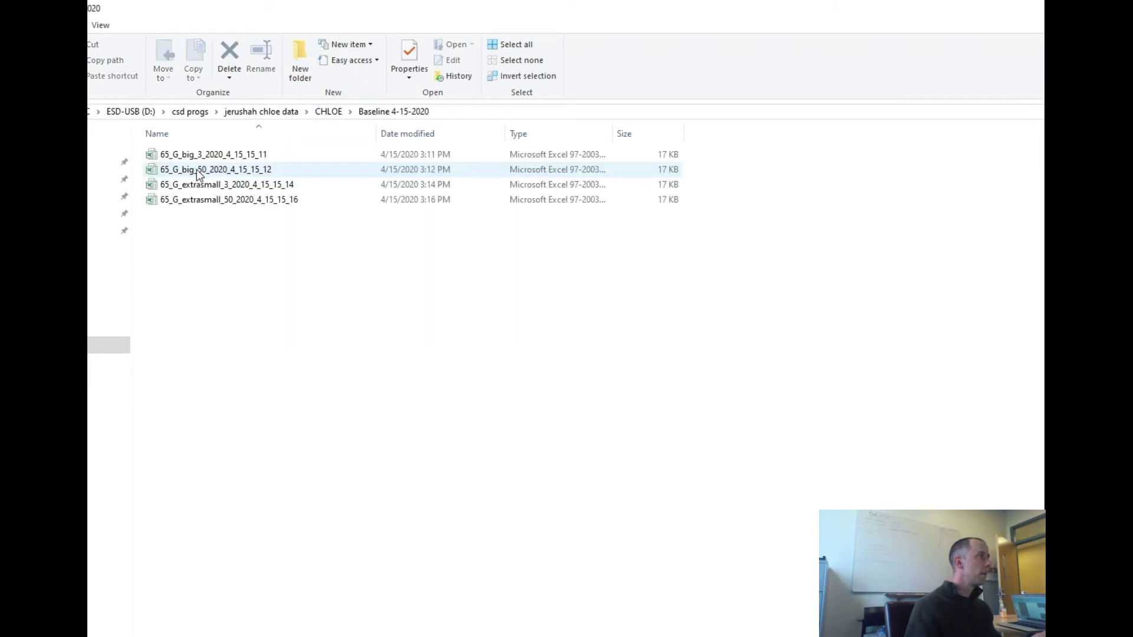
double_click(193, 185)
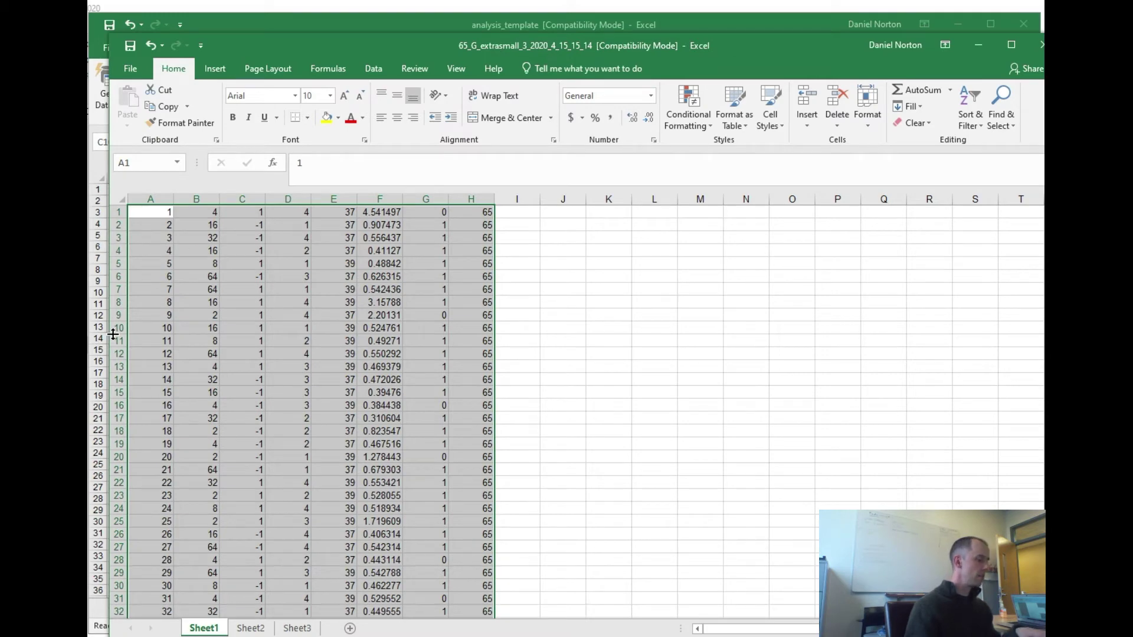
Copy the file's trial data in columns A to H over the existing data in analysis_template, starting at A3
key(ctrl+c)
key(alt+Tab)
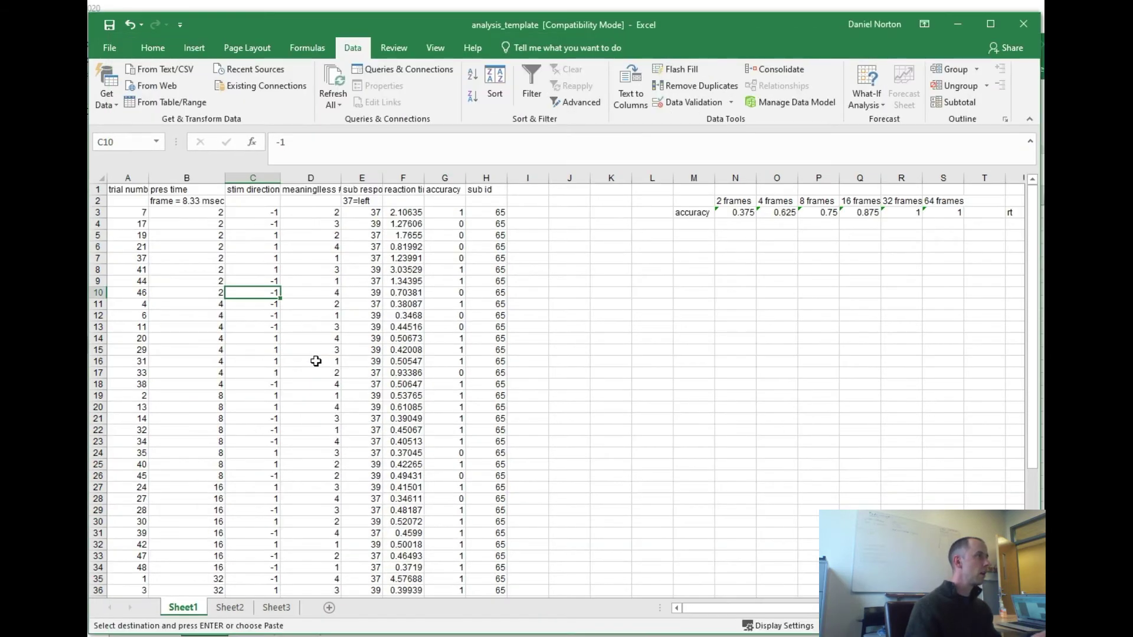
click(139, 219)
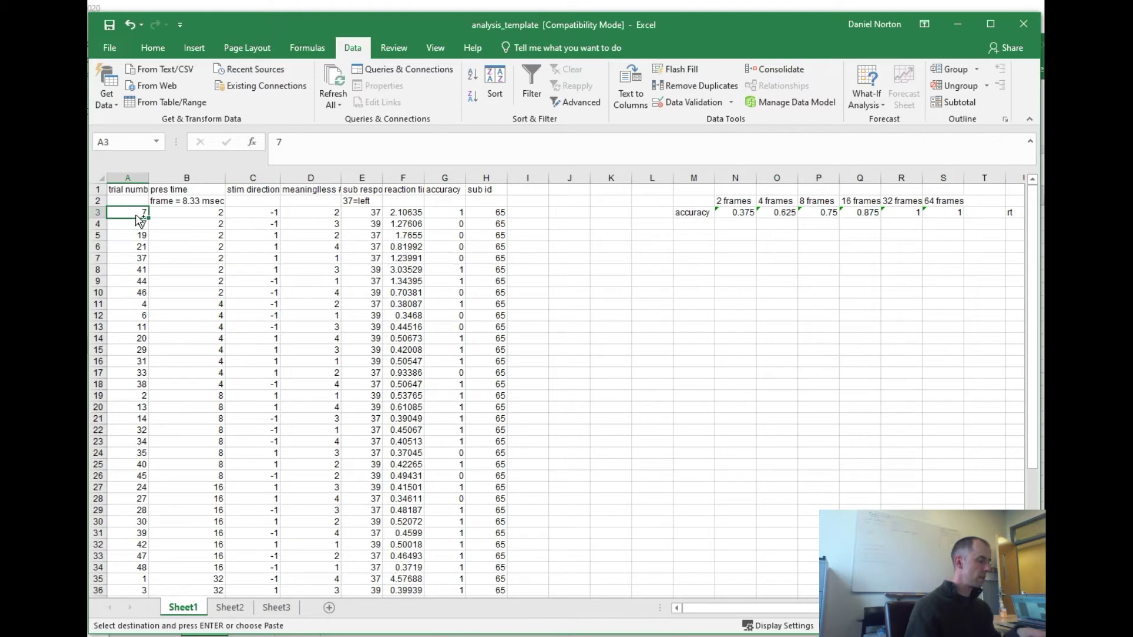
key(ctrl+v)
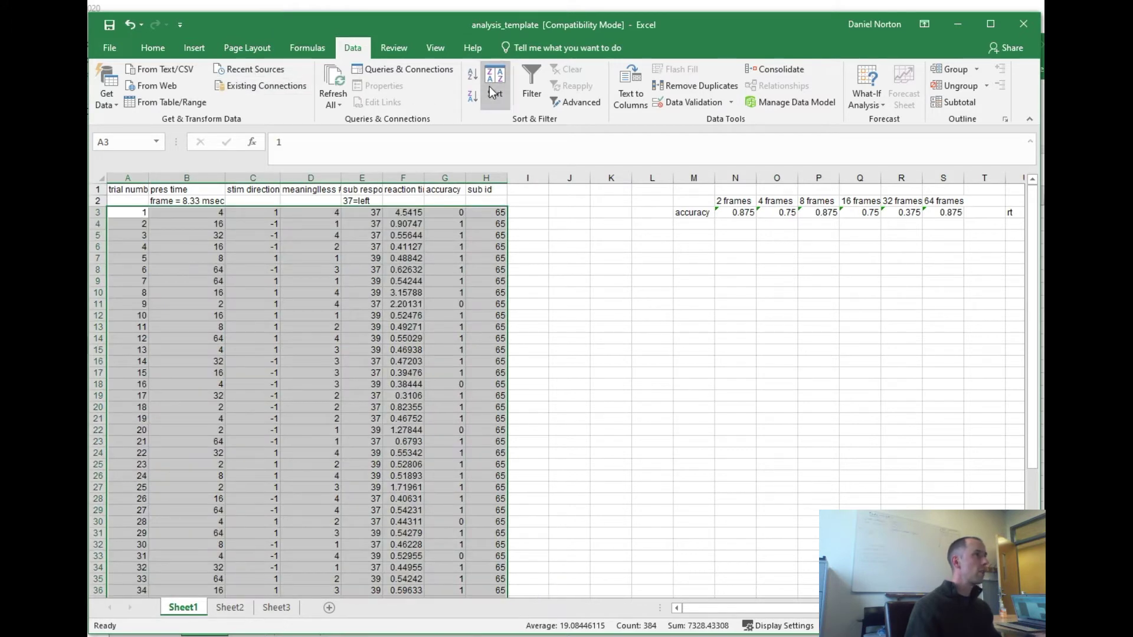
Sort the pasted trial data by Column B on cell values, smallest to largest
click(491, 92)
click(405, 314)
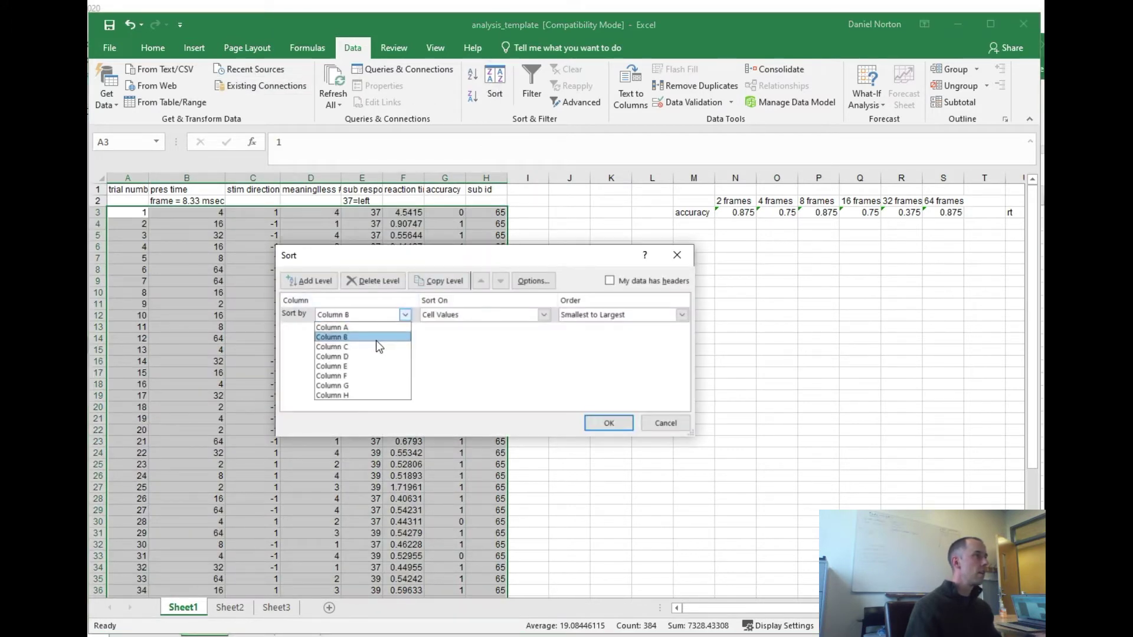
click(377, 339)
click(609, 423)
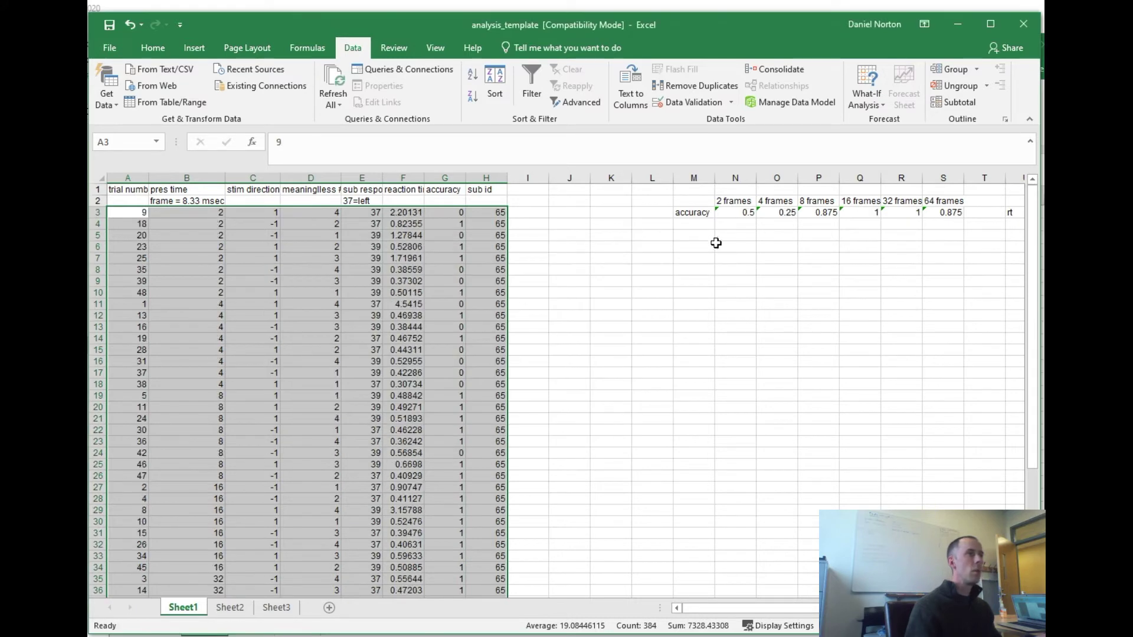
Check the accuracy averages in analysis_template and copy the whole accuracy and rt results row M3:AA3
click(733, 213)
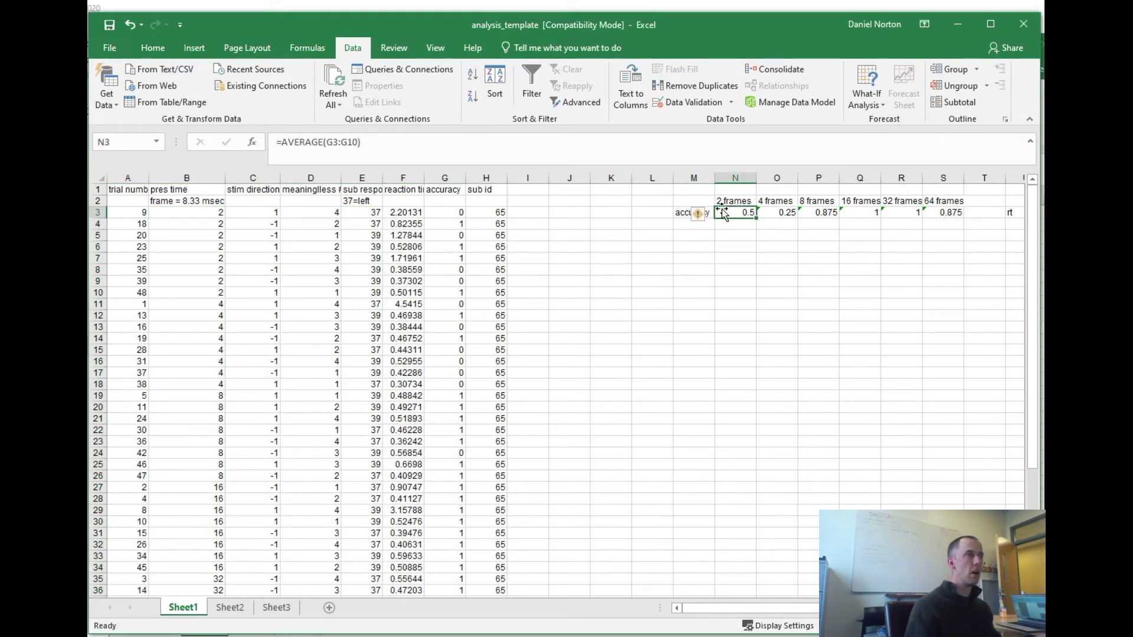
drag(738, 213, 935, 213)
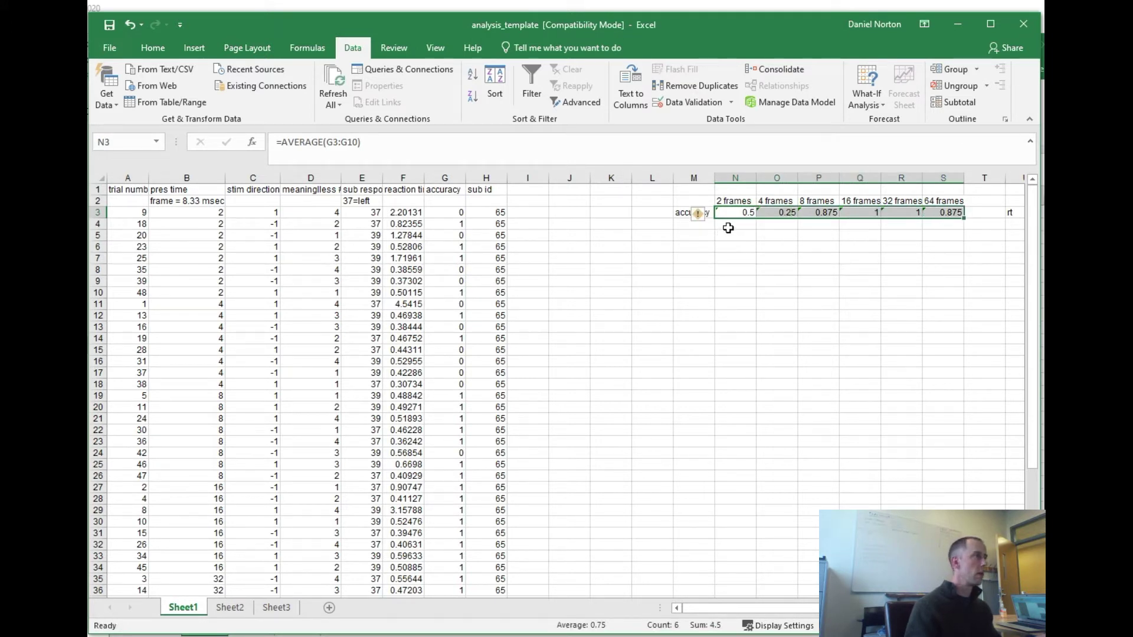
click(738, 272)
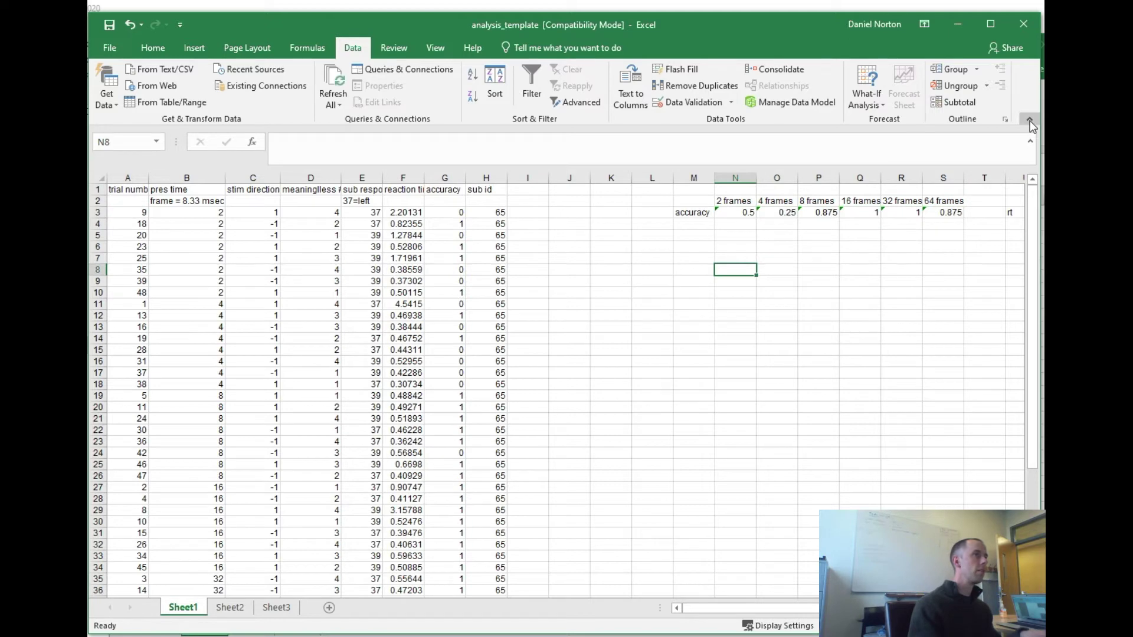
key(Left)
key(Up)
key(Up)
key(Up)
key(Up)
key(Up)
key(ctrl+shift+Right)
key(ctrl+shift+Right)
key(ctrl+shift+Right)
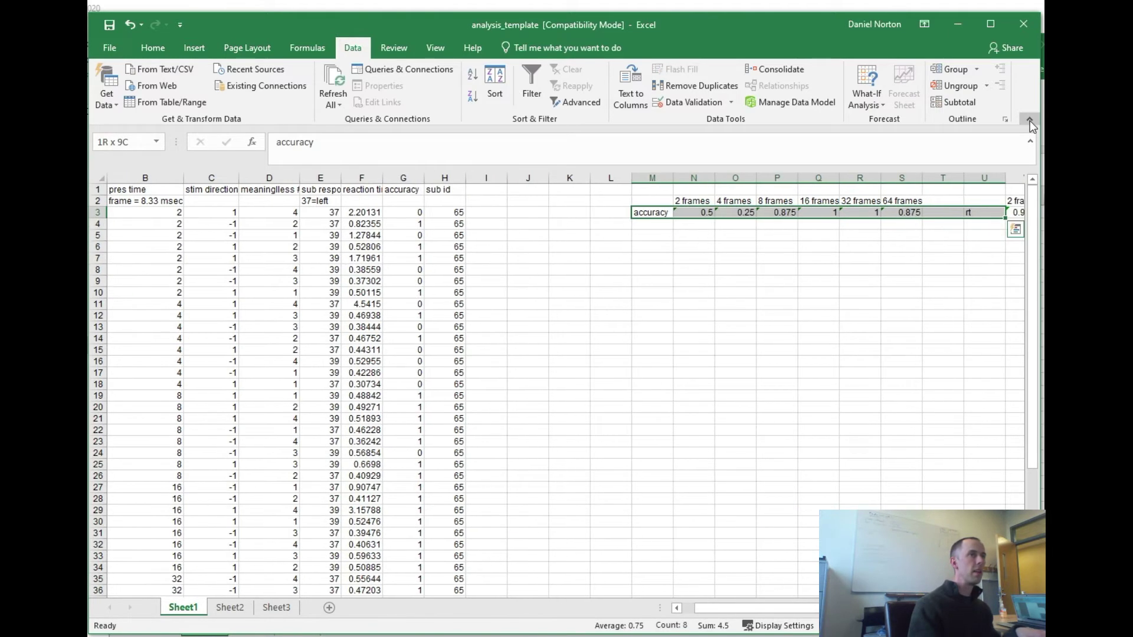
key(ctrl+c)
key(Home)
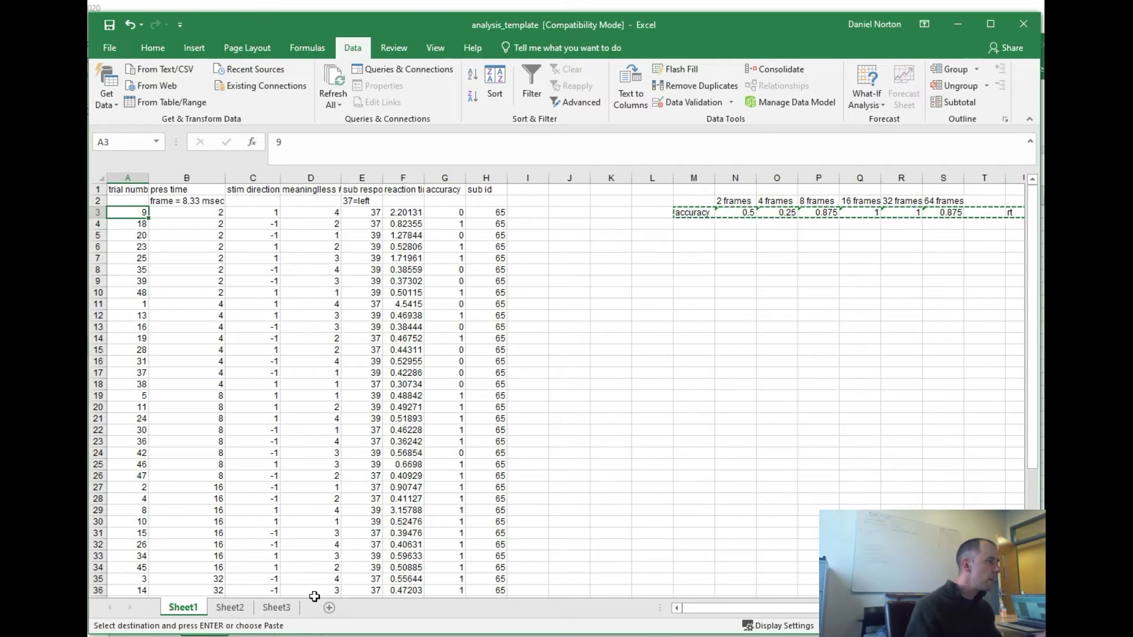
Paste the copied results row into master of disaster at D3, replacing the regular paste with values only through Paste Special
key(alt+Tab)
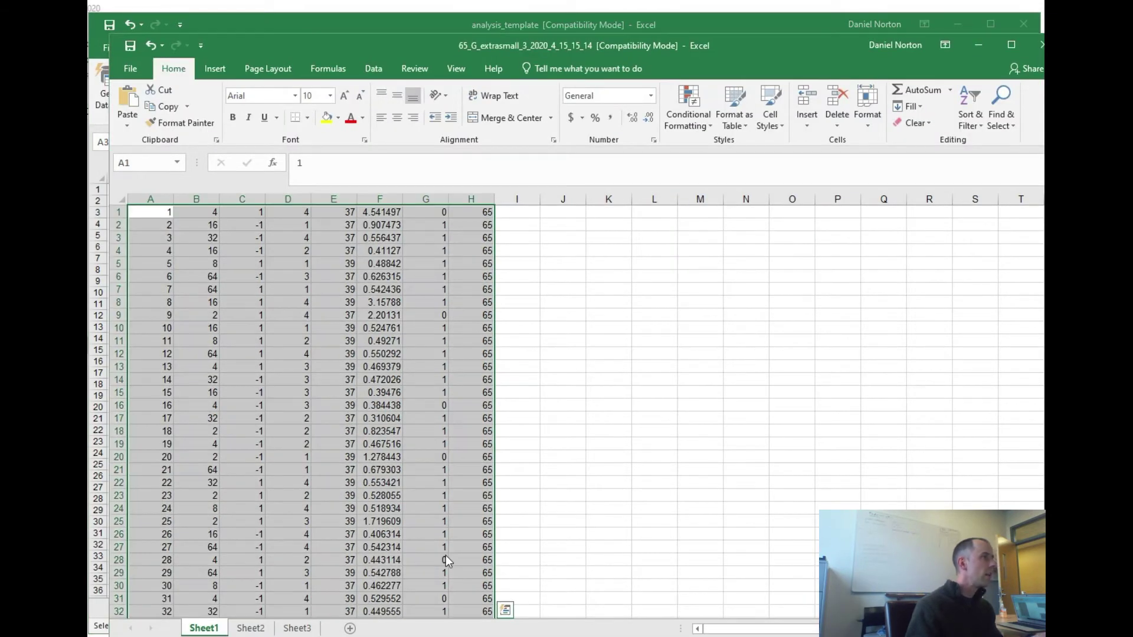
key(alt+Tab)
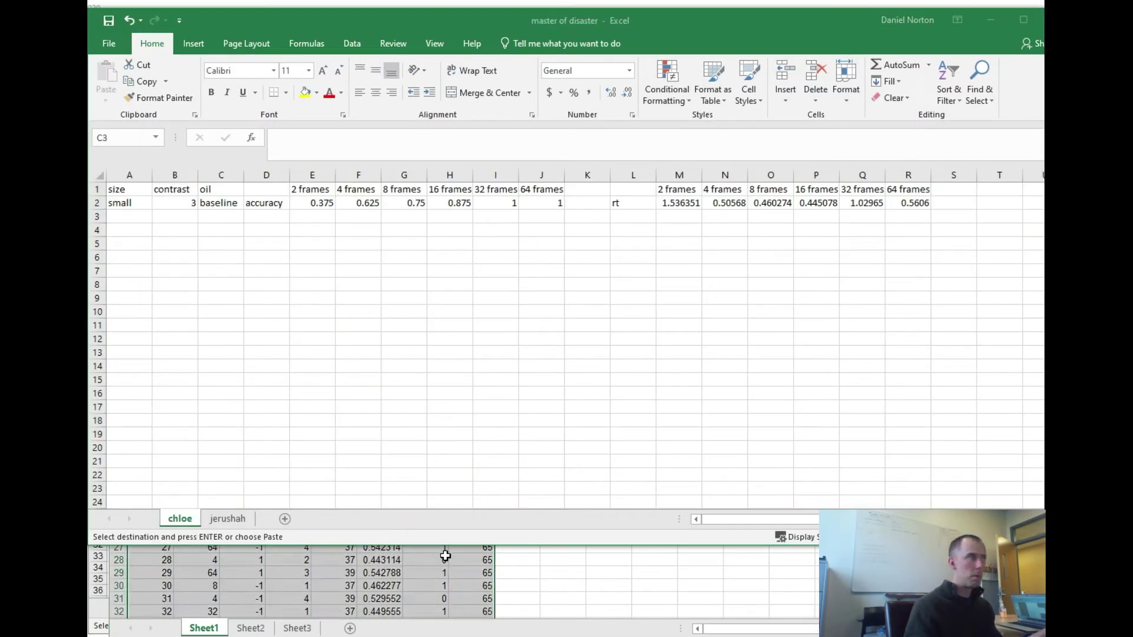
click(290, 217)
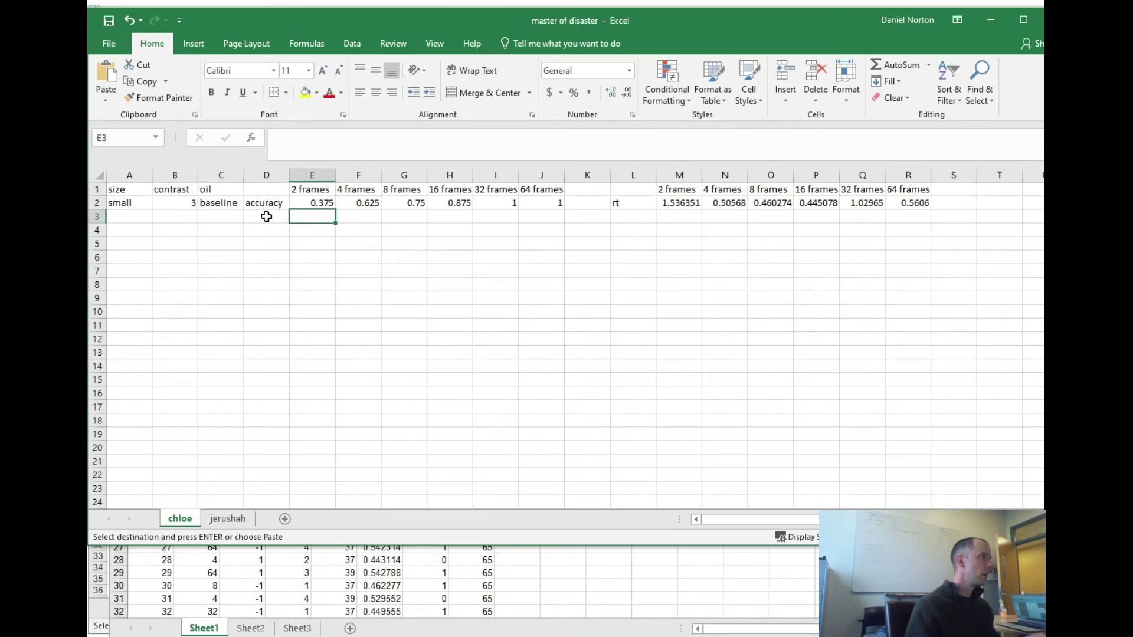
click(267, 216)
key(ctrl+v)
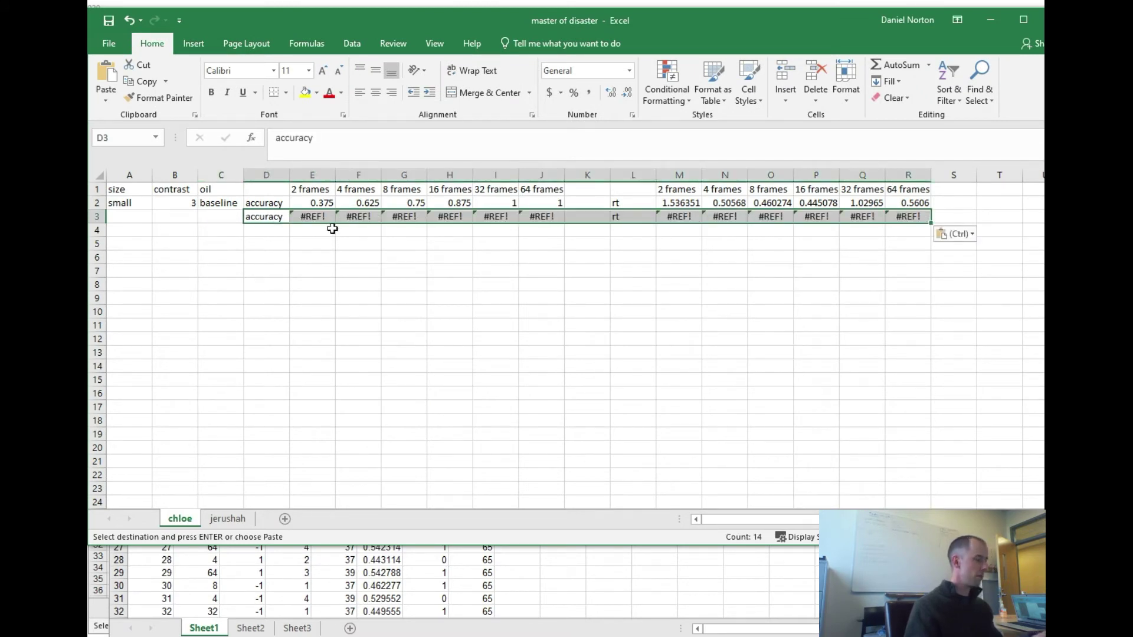
key(alt+e)
key(s)
key(c)
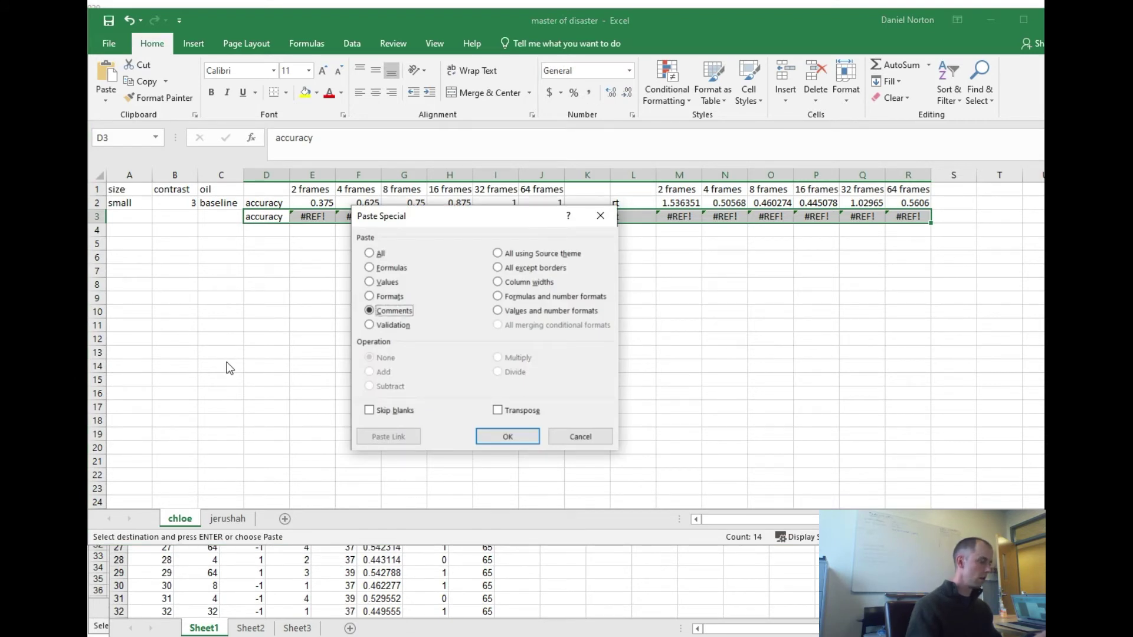
key(v)
key(Return)
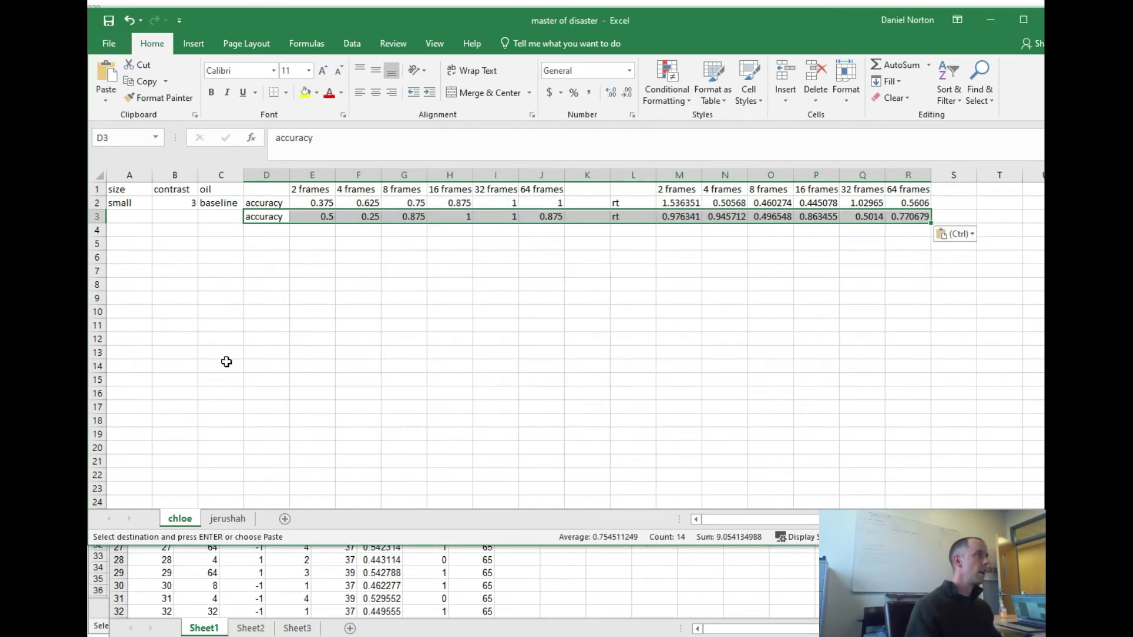
click(641, 311)
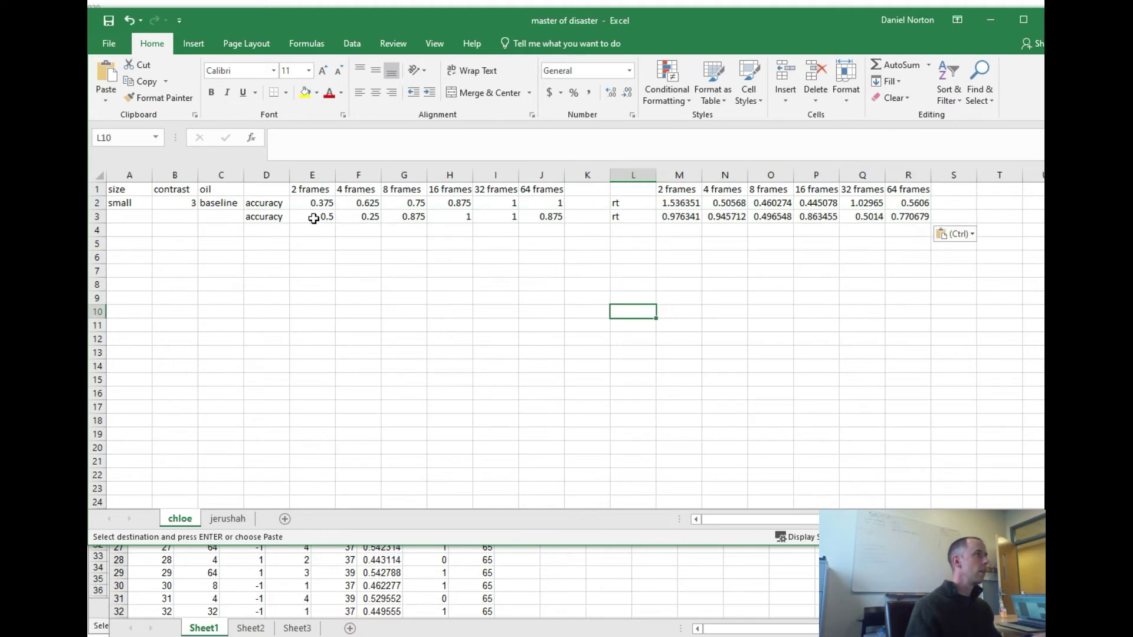
Label row 3 with size small, contrast 3 and oil baseline, correcting the misspelled size entry
click(130, 216)
text(samll)
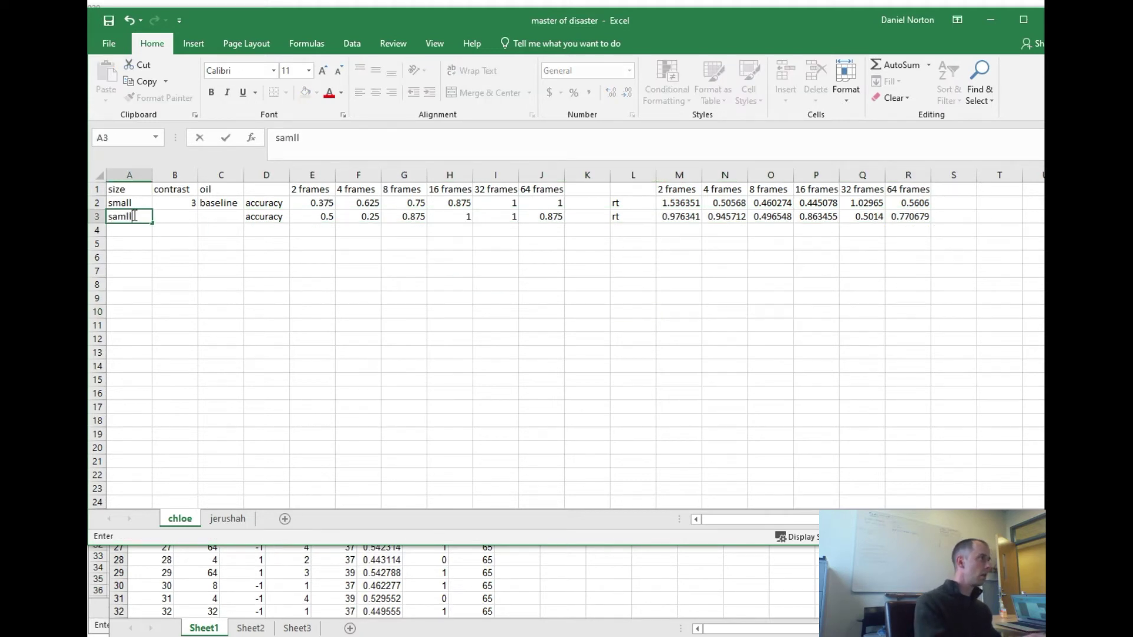
key(Tab)
click(133, 216)
text(small)
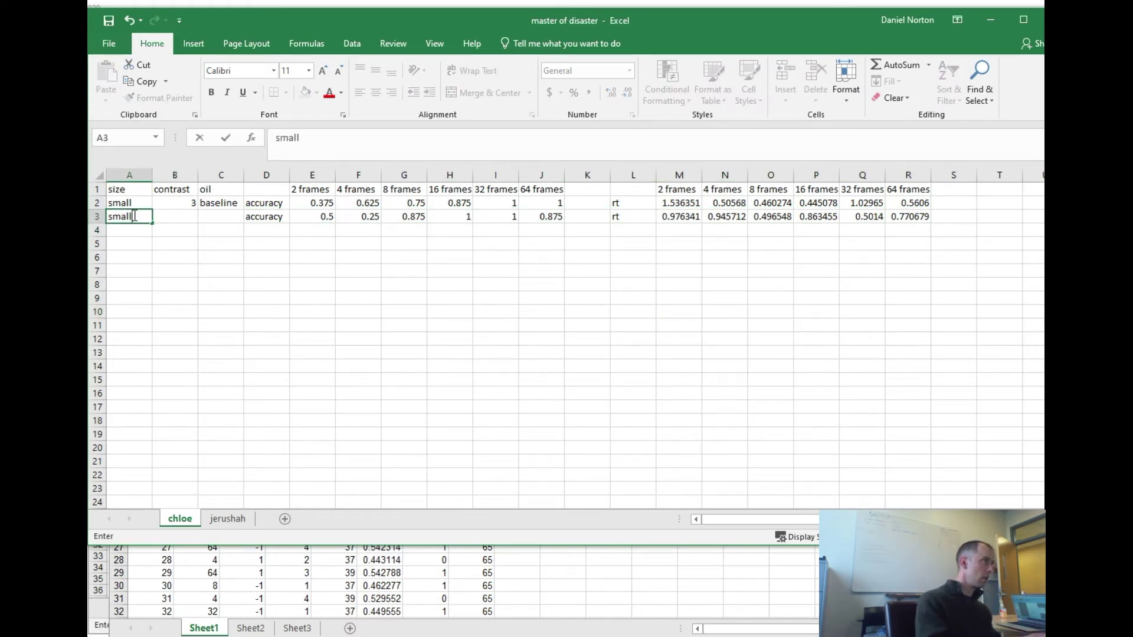
key(Tab)
text(3)
key(Tab)
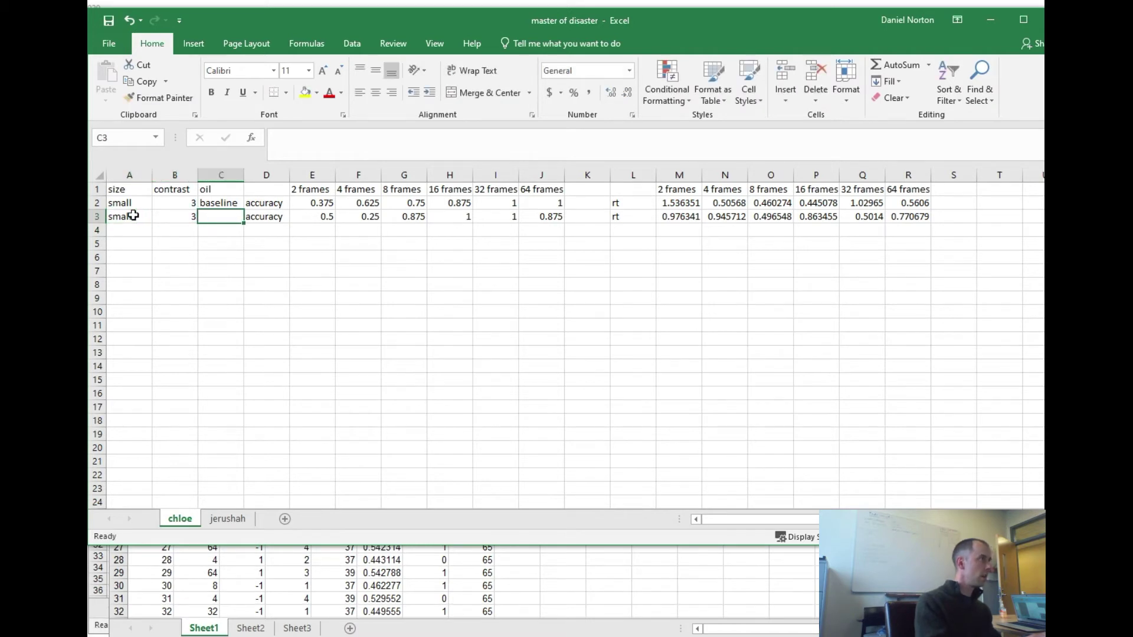
text(baseline)
key(Return)
Compare the accuracy values of rows 2 and 3 across the 2 to 64 frames columns
key(Up)
key(Right)
key(Right)
key(Right)
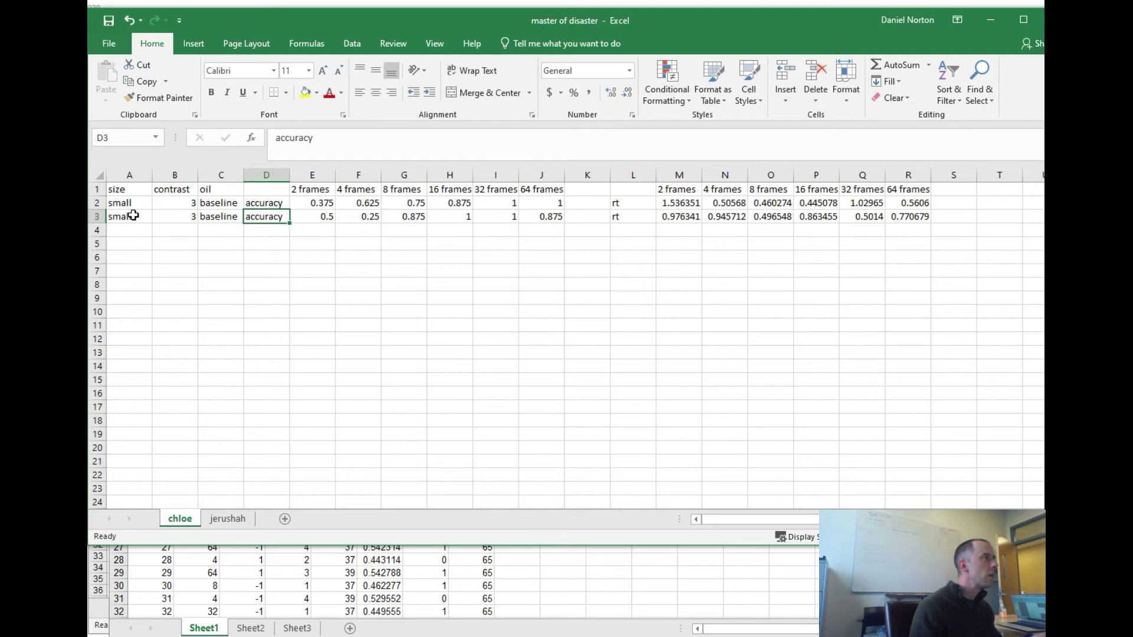
key(Right)
key(Right)
key(Right)
key(Right)
key(Right)
key(Right)
key(Up)
key(Left)
key(Left)
key(Left)
key(Left)
key(Left)
key(Down)
key(Right)
key(Right)
key(Right)
key(Right)
key(Right)
key(Right)
key(Left)
key(Left)
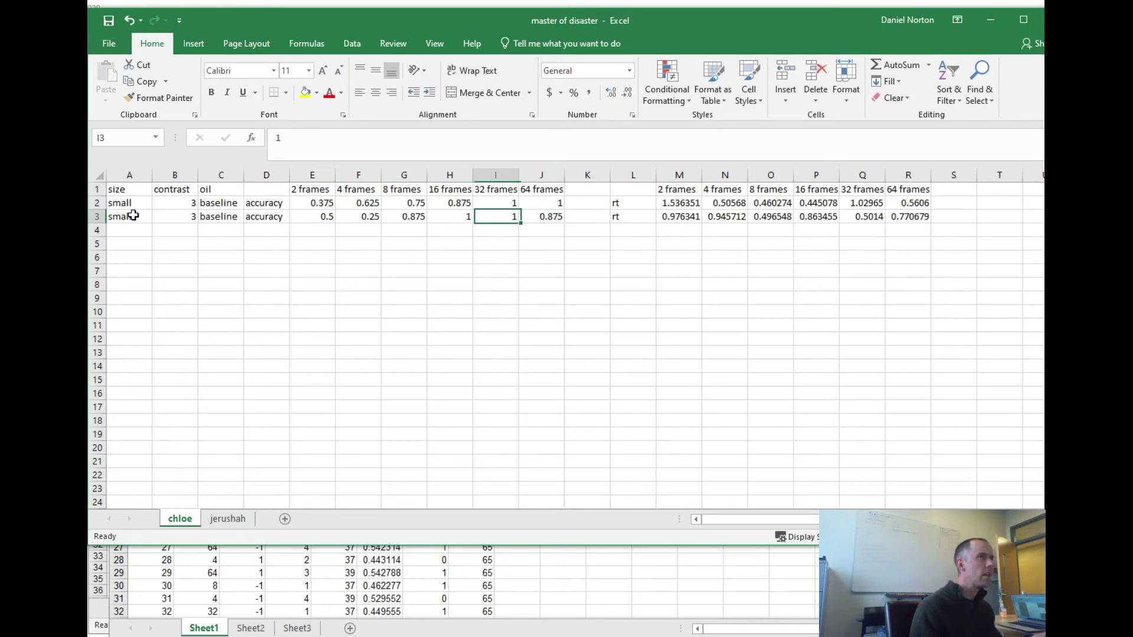
Close the workbook 65_G_extrasmall_3_2020_4_15_15_14 and return to the Baseline 4-15-2020 folder in File Explorer
key(alt+Tab)
click(245, 305)
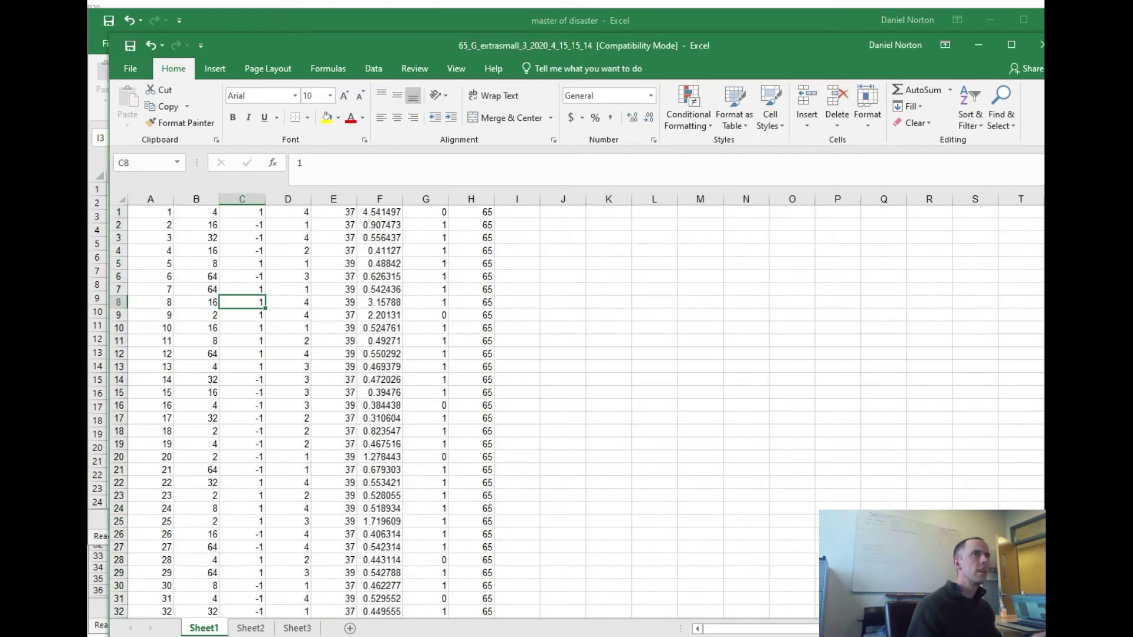
click(1039, 45)
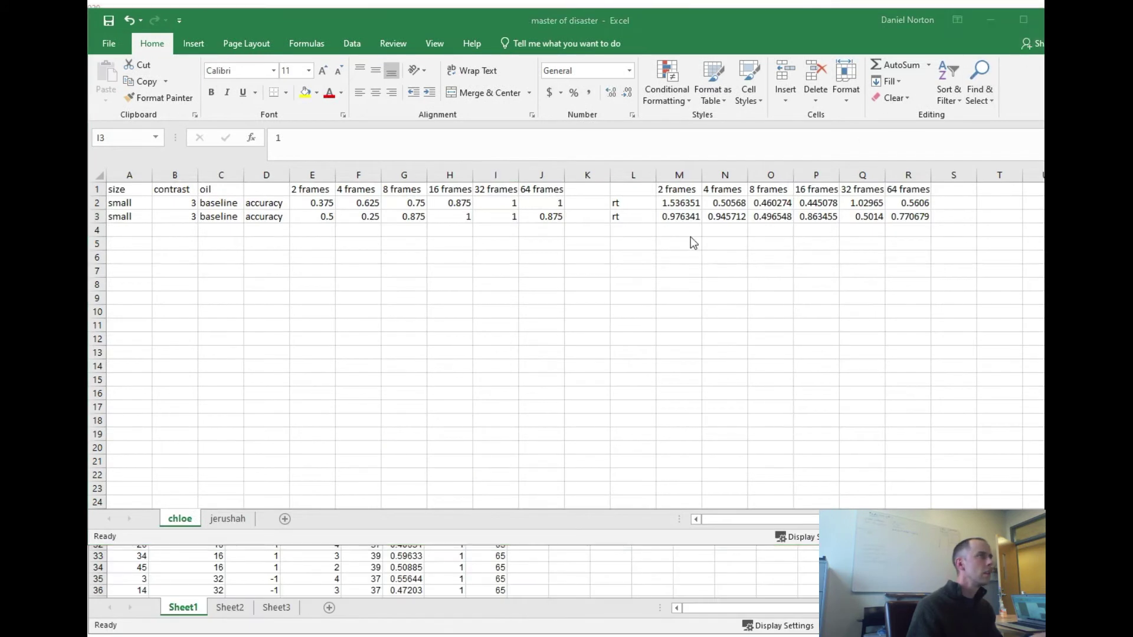
key(alt+Tab)
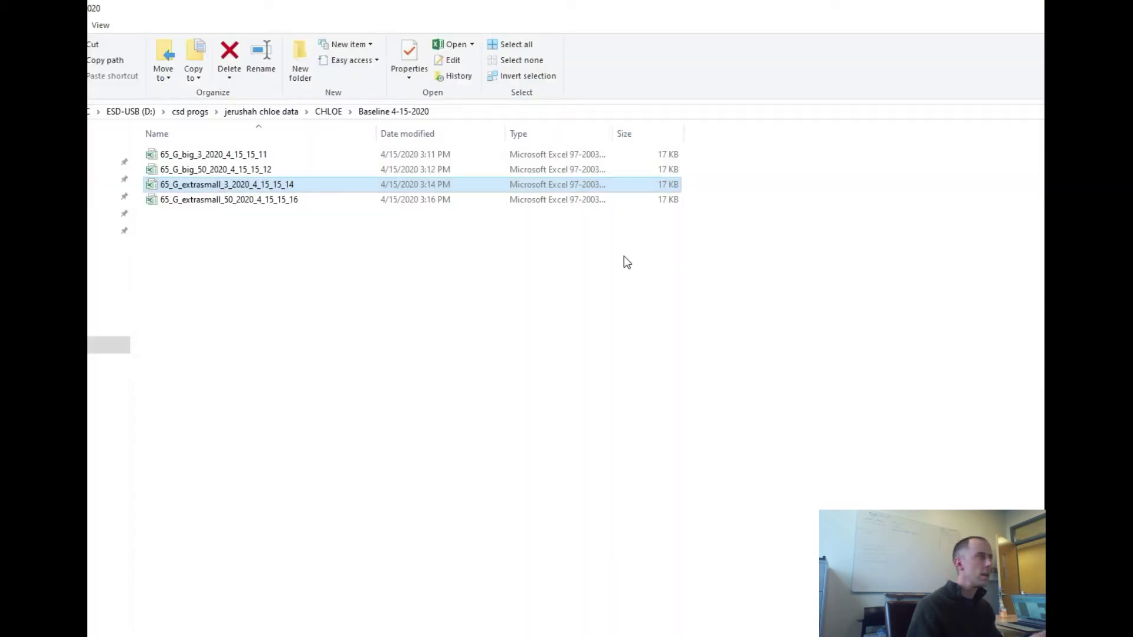
Open 65_G_extrasmall_3_2020_4_8_14_39 from the Baseline-4-8-2020 folder and copy all its trial data
click(326, 112)
click(197, 187)
double_click(197, 193)
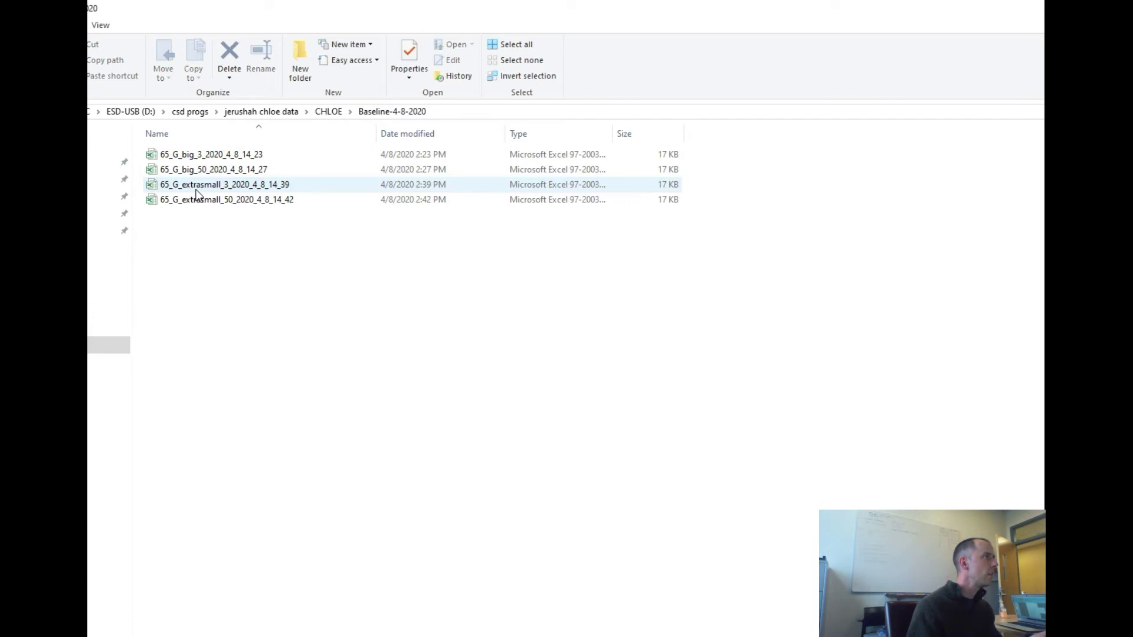
click(223, 186)
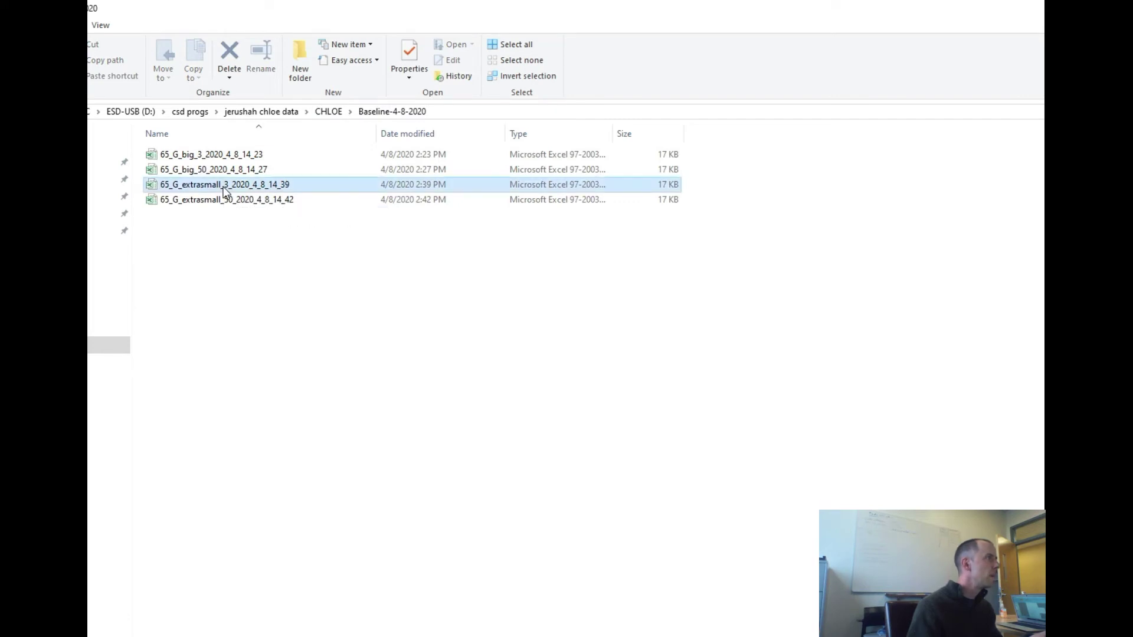
key(alt+Tab)
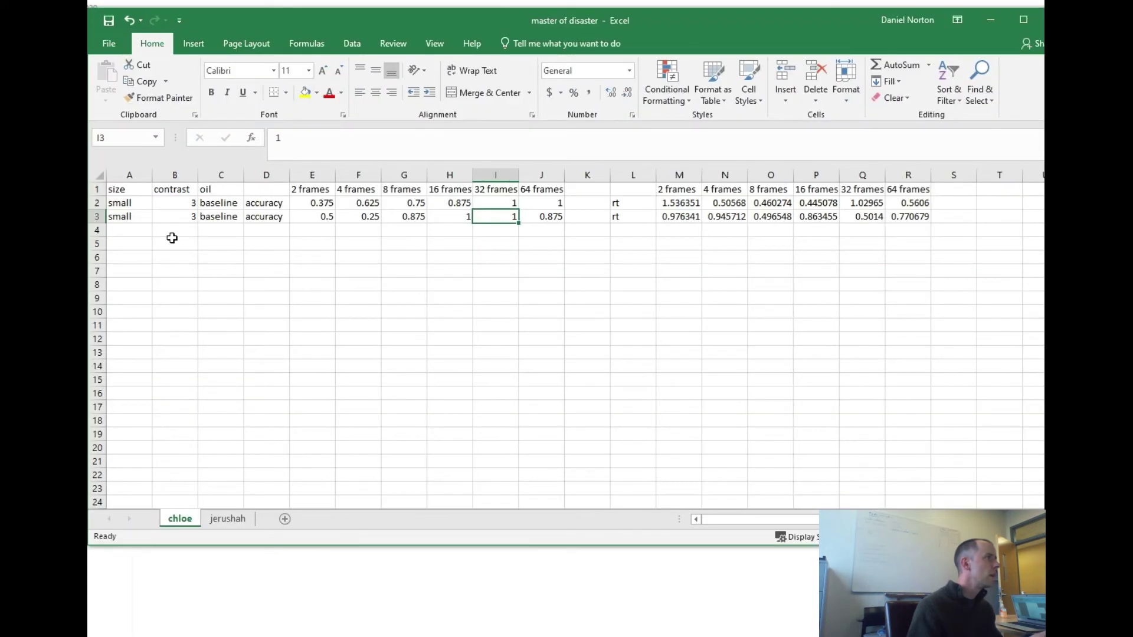
key(ctrl+a)
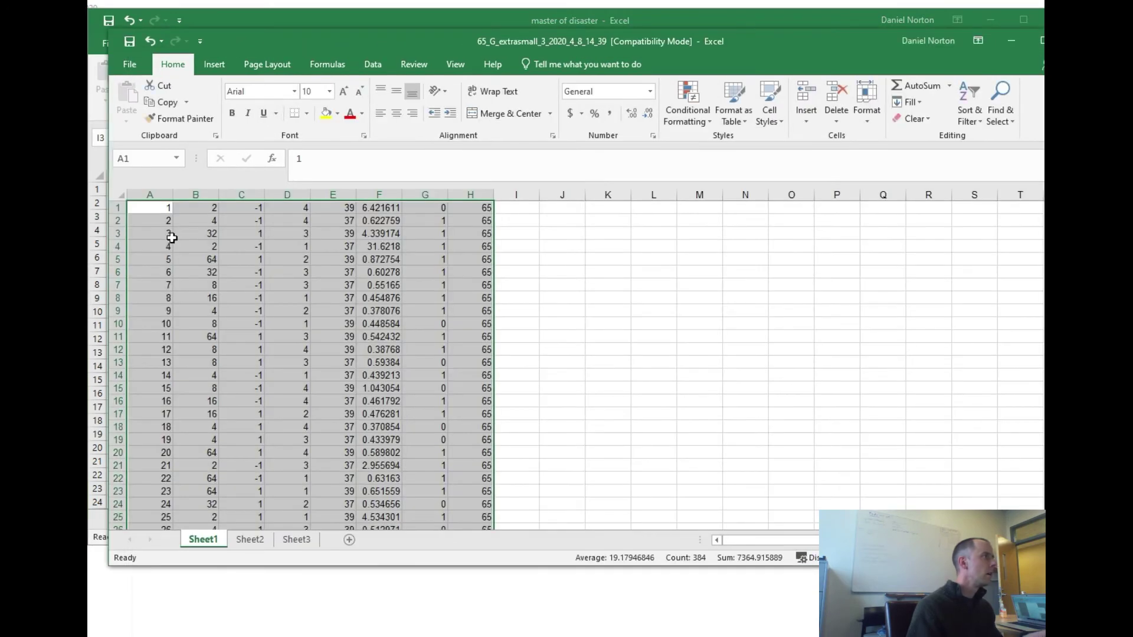
key(ctrl+c)
Paste the copied trials into analysis_template at A3 and sort them by Column B, smallest to largest
key(alt+Tab)
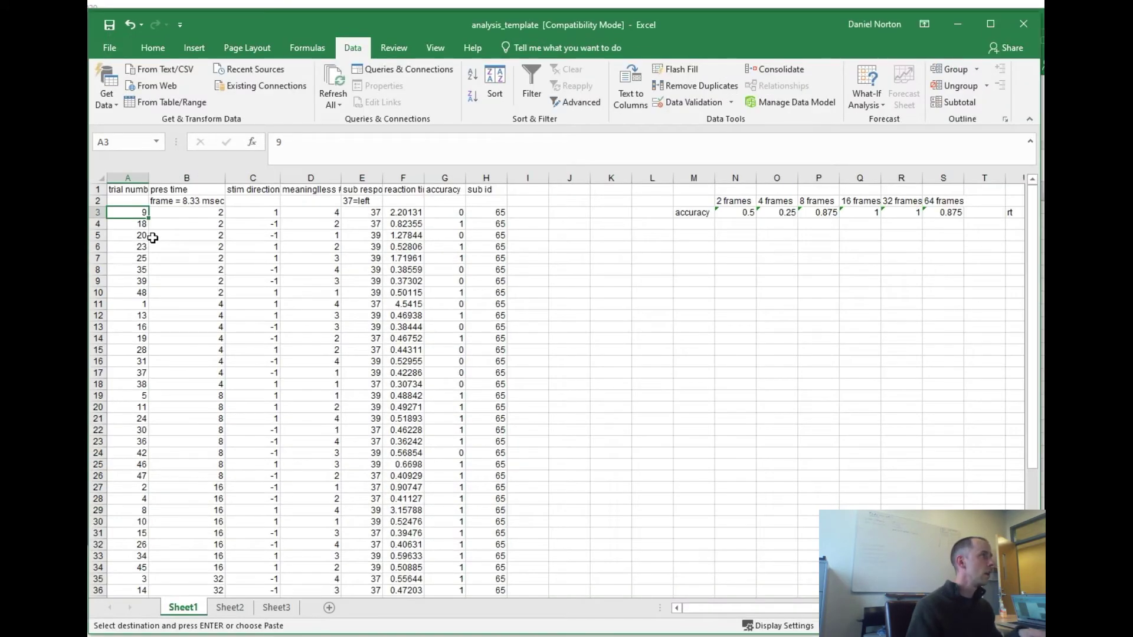
key(ctrl+v)
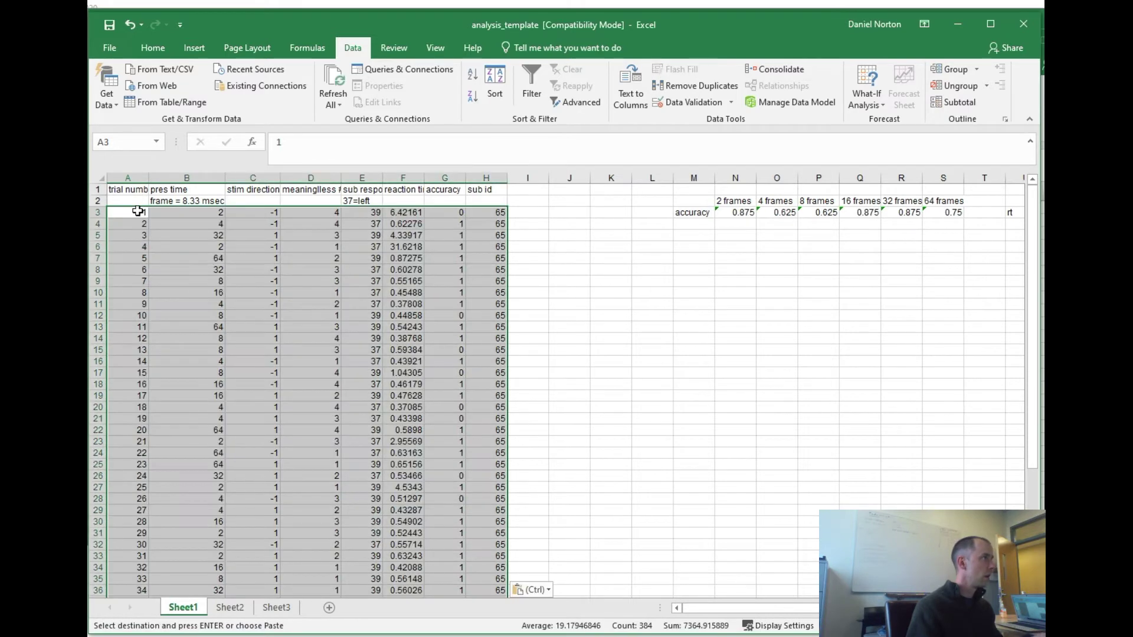
click(504, 77)
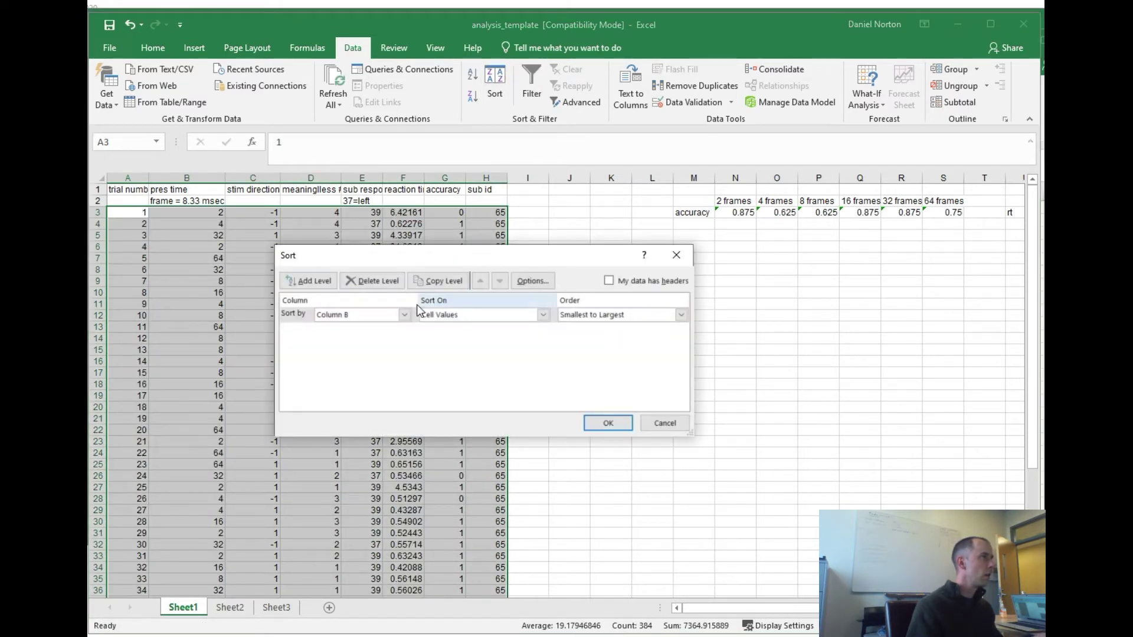
click(607, 423)
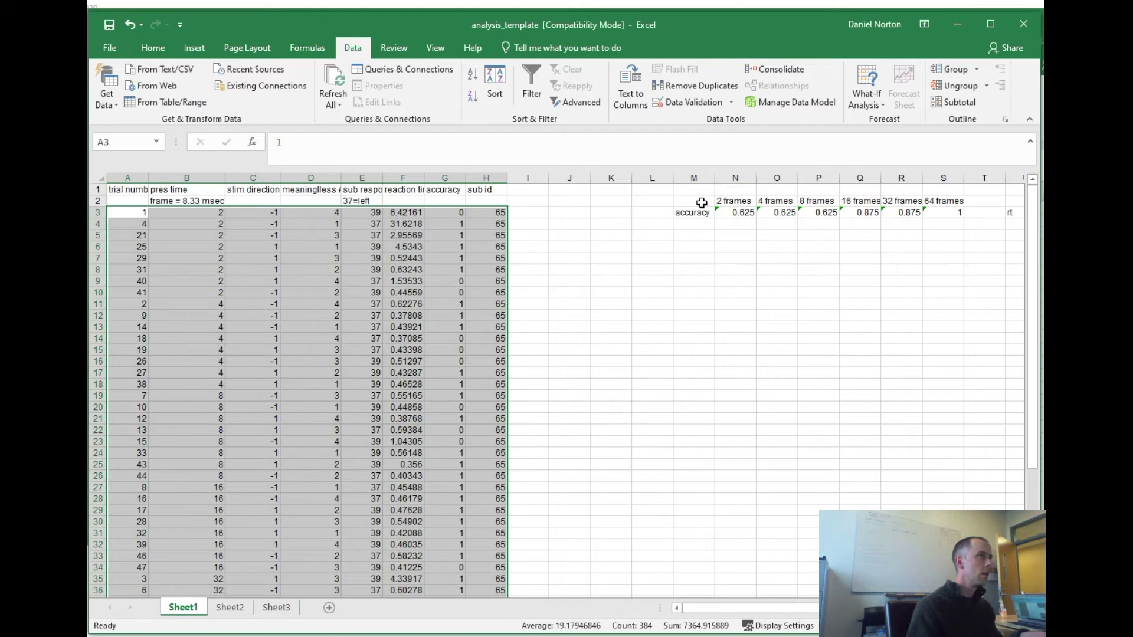
Copy the results row in analysis_template from the accuracy label in M3 through the last reaction time value in AA3
click(700, 213)
key(ctrl+shift+Right)
key(ctrl+shift+Right)
key(ctrl+shift+Right)
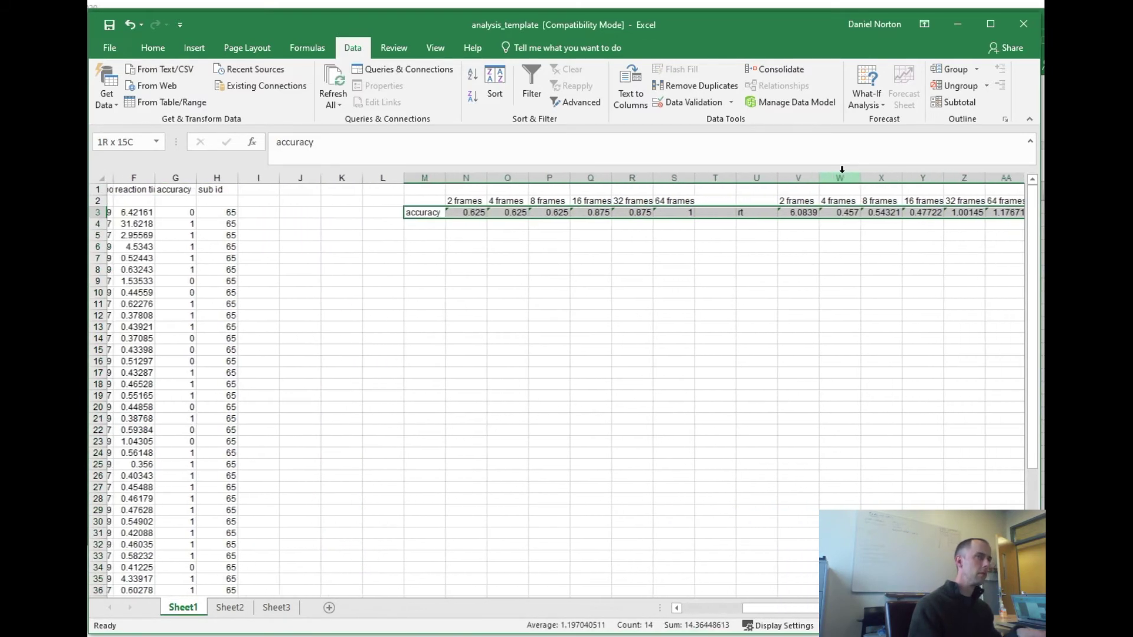
key(ctrl+c)
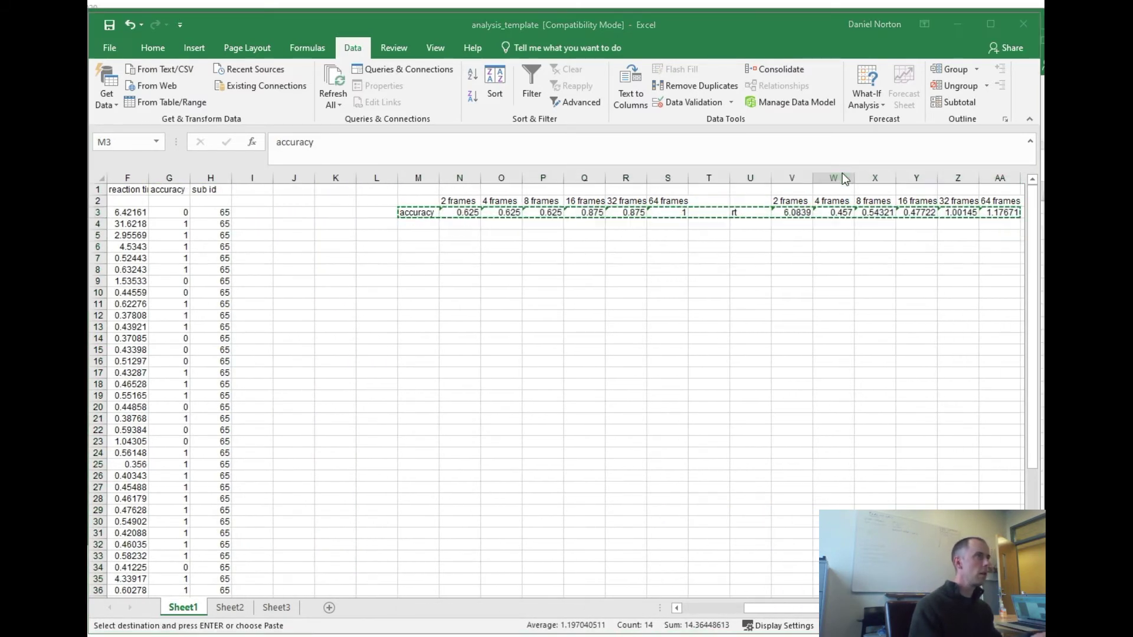
Paste the copied results row into master of disaster at D4 as values only through Paste Special
key(alt+Tab)
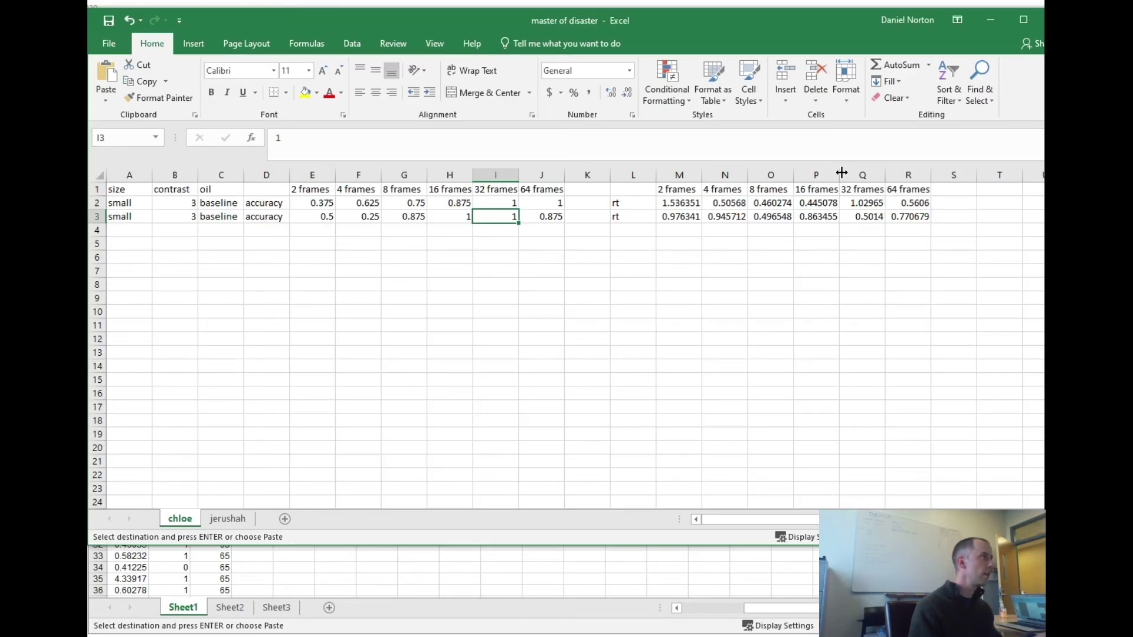
key(Down)
key(Left)
key(ctrl+Left)
key(Right)
key(Right)
key(Right)
key(alt+e)
key(s)
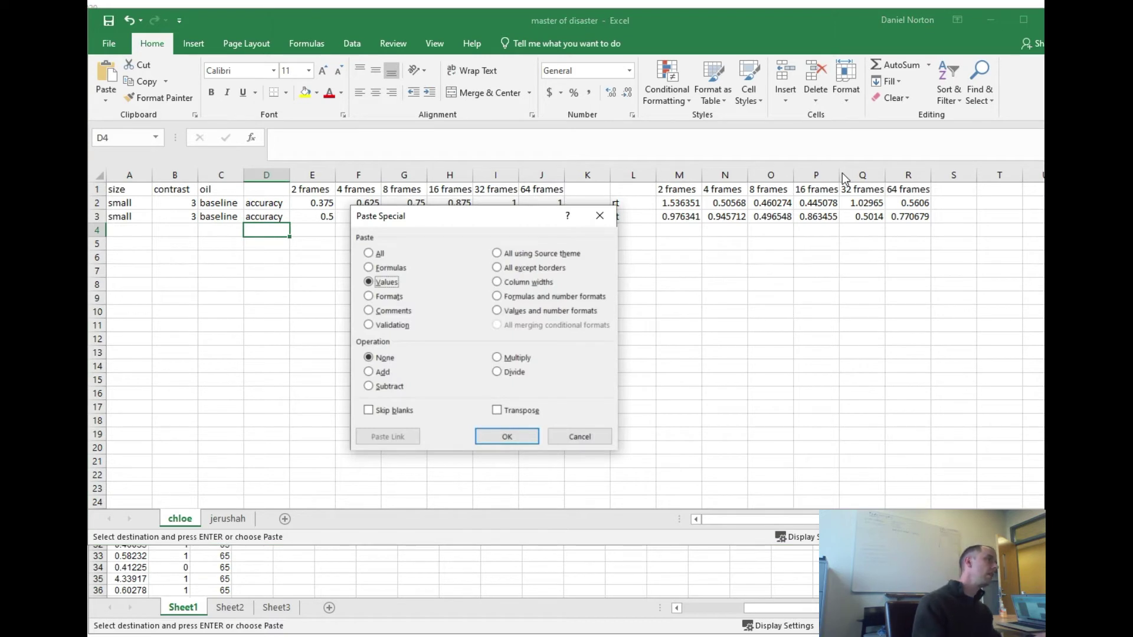
key(Return)
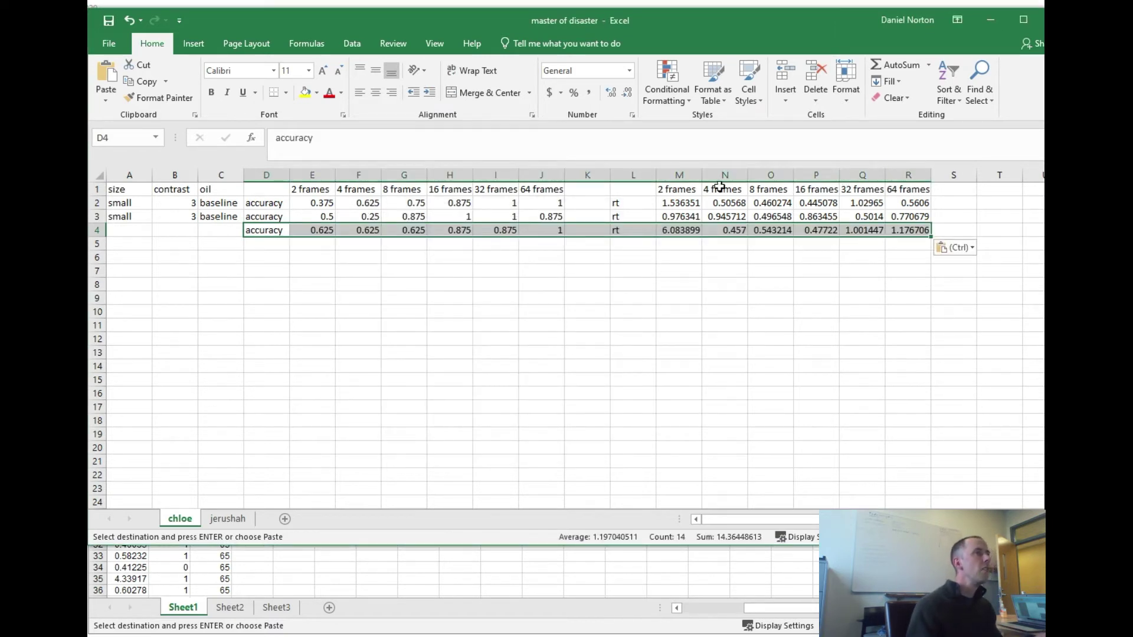
click(689, 241)
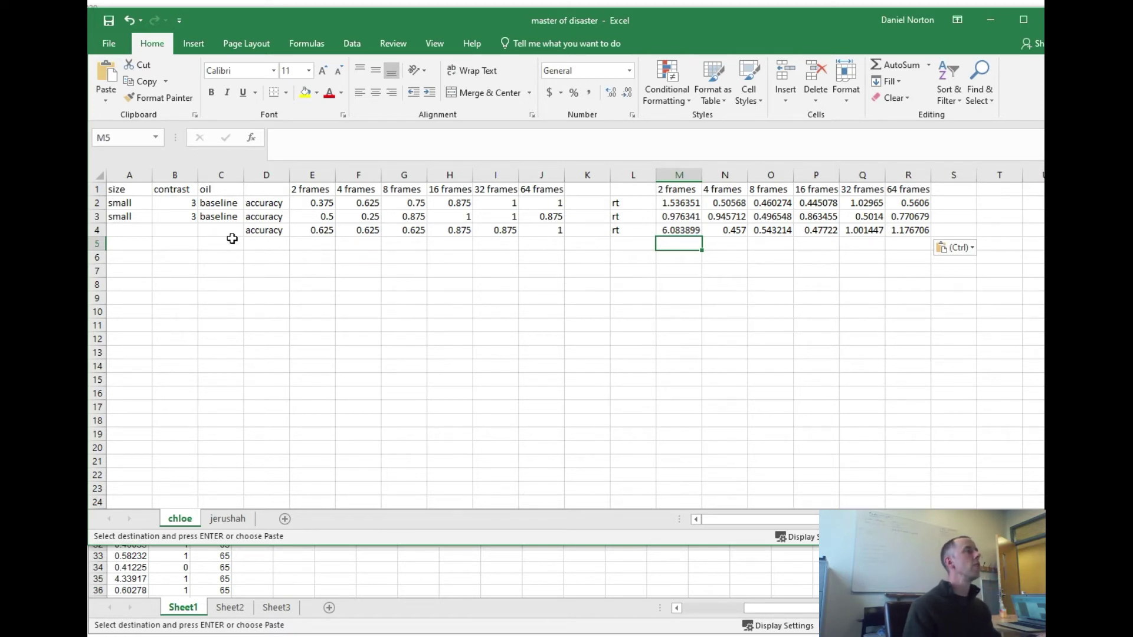
Label row 4 with size small, contrast 3 and oil baseline
click(227, 231)
click(127, 229)
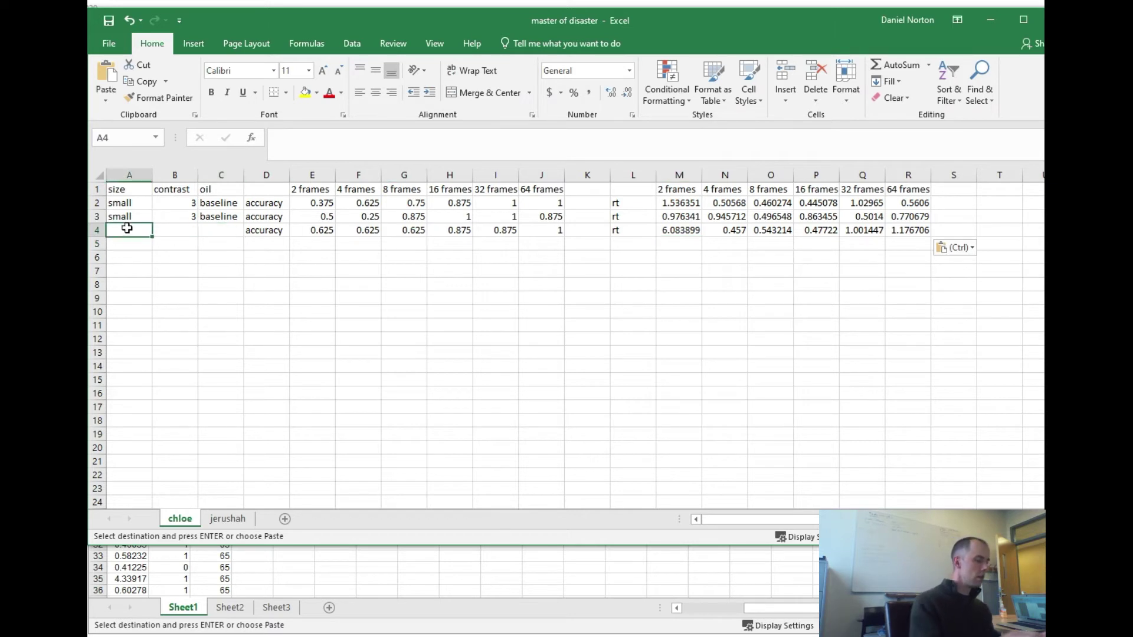
key(Return)
key(Right)
text(3)
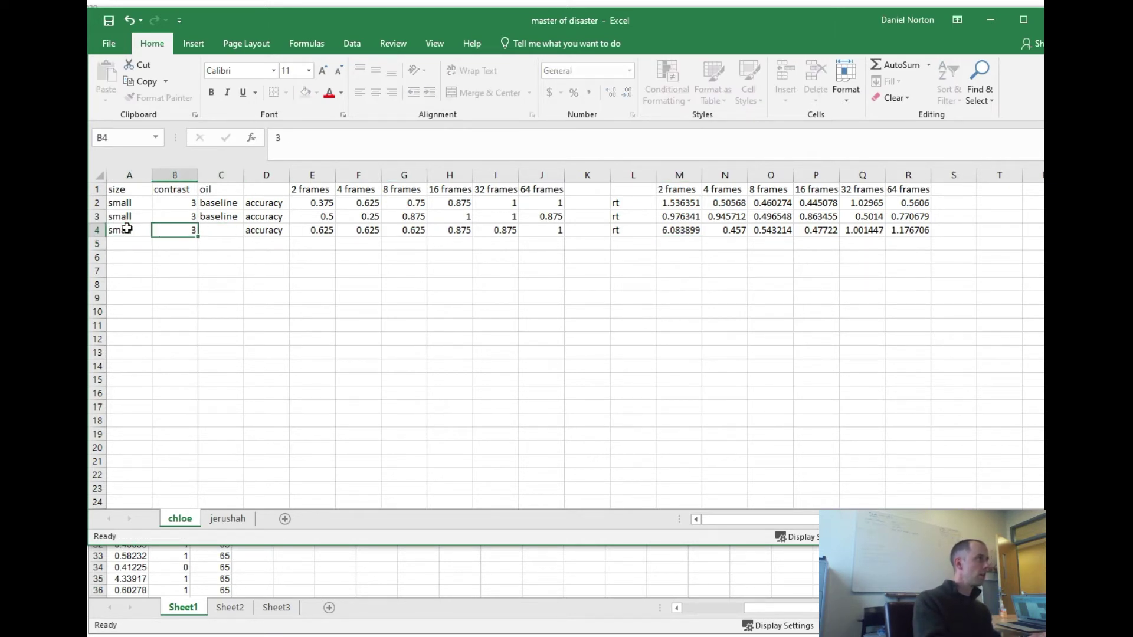
key(Tab)
text(b)
key(Tab)
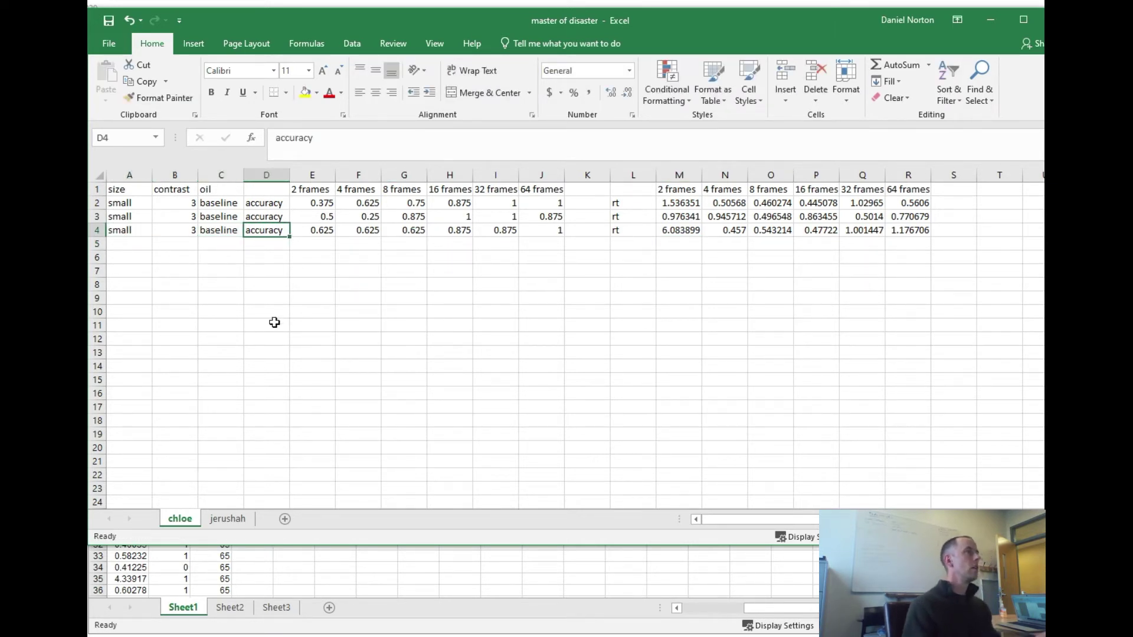
Check row 4's accuracy values for 2 and 64 frames and compare its 2 frames reaction time with row 3
click(309, 338)
click(314, 230)
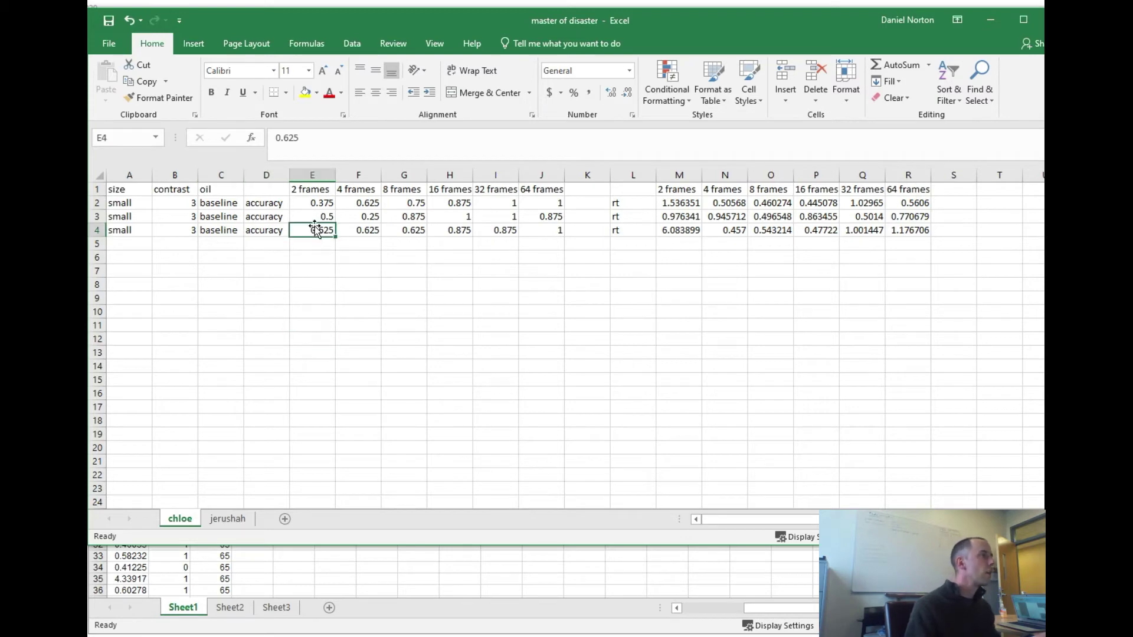
click(559, 230)
key(alt+Tab)
key(alt+Tab)
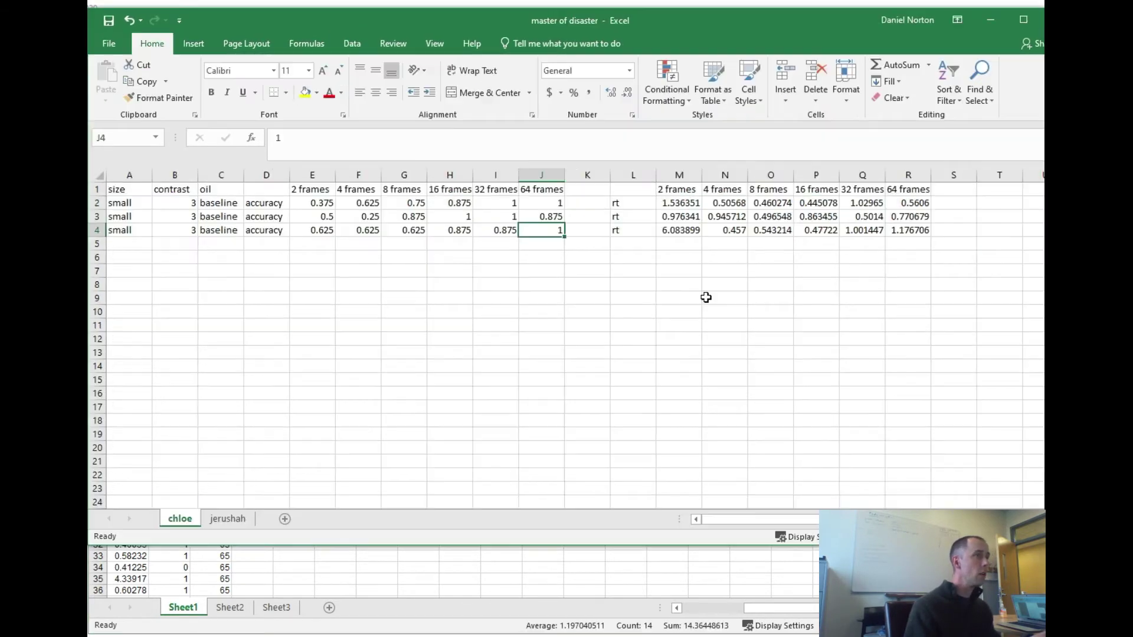
click(685, 216)
click(685, 230)
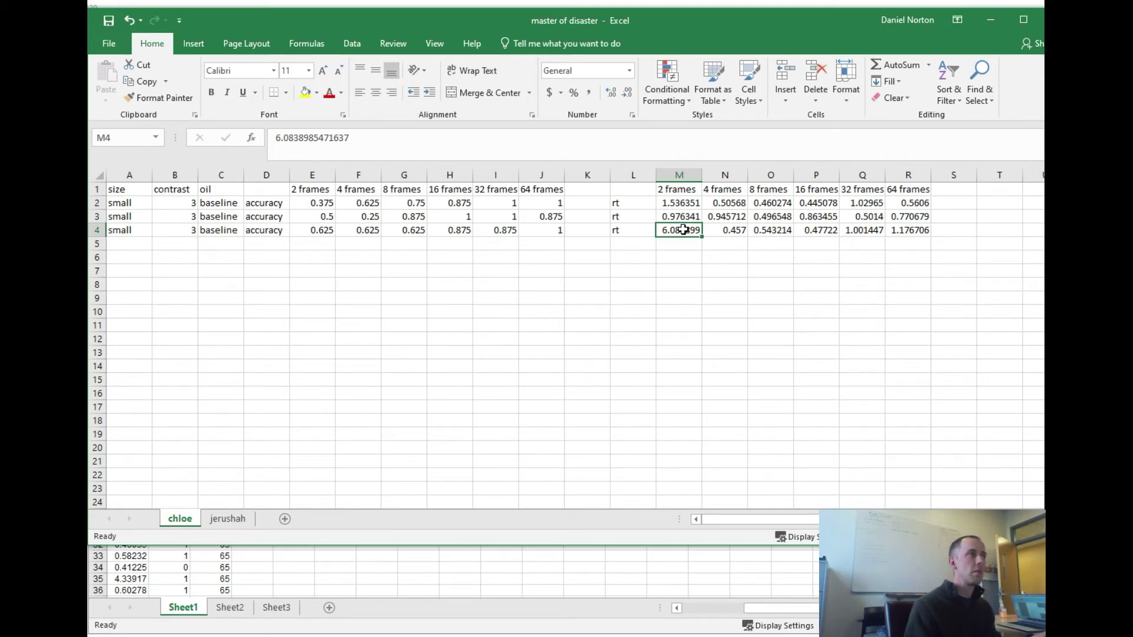
Examine the individual reaction times of the 2-frame trials in analysis_template for outliers
click(653, 572)
drag(477, 301, 127, 304)
click(188, 246)
drag(139, 210, 419, 225)
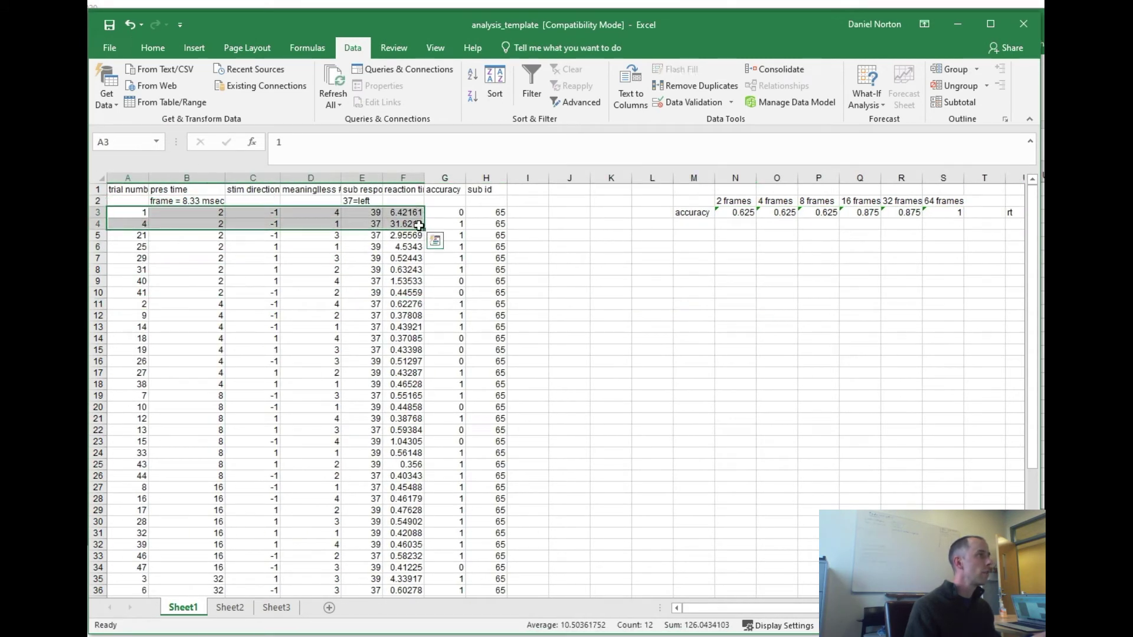
click(416, 225)
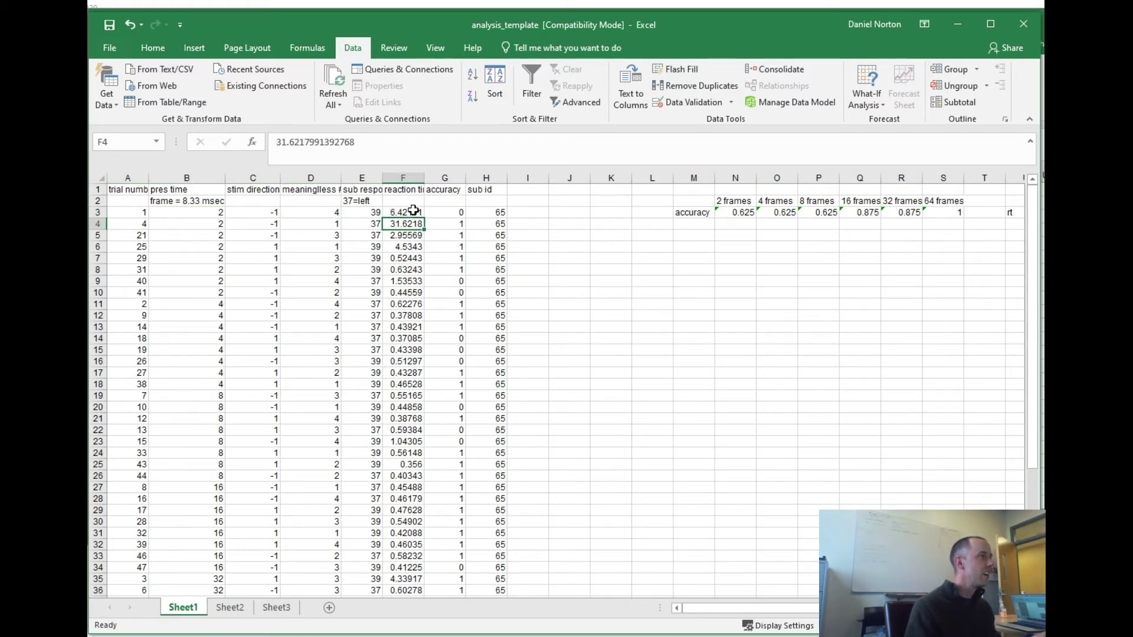
scroll(413, 225, down, 6)
scroll(415, 266, up, 6)
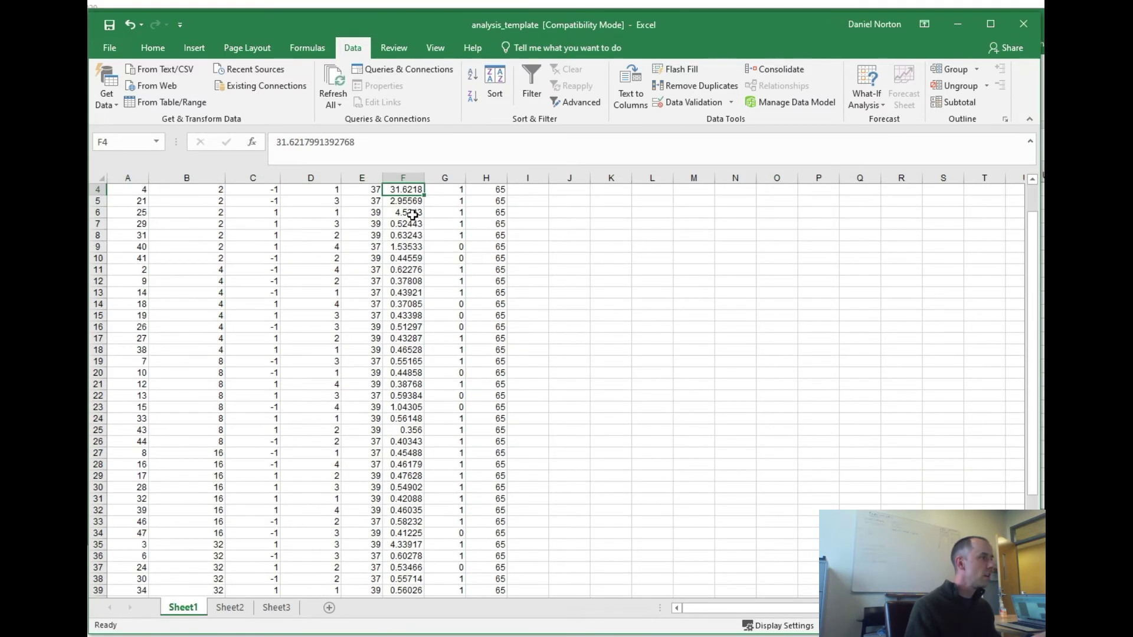
click(408, 292)
Review the row 4 reaction times across the frame columns in master of disaster
key(alt+Tab)
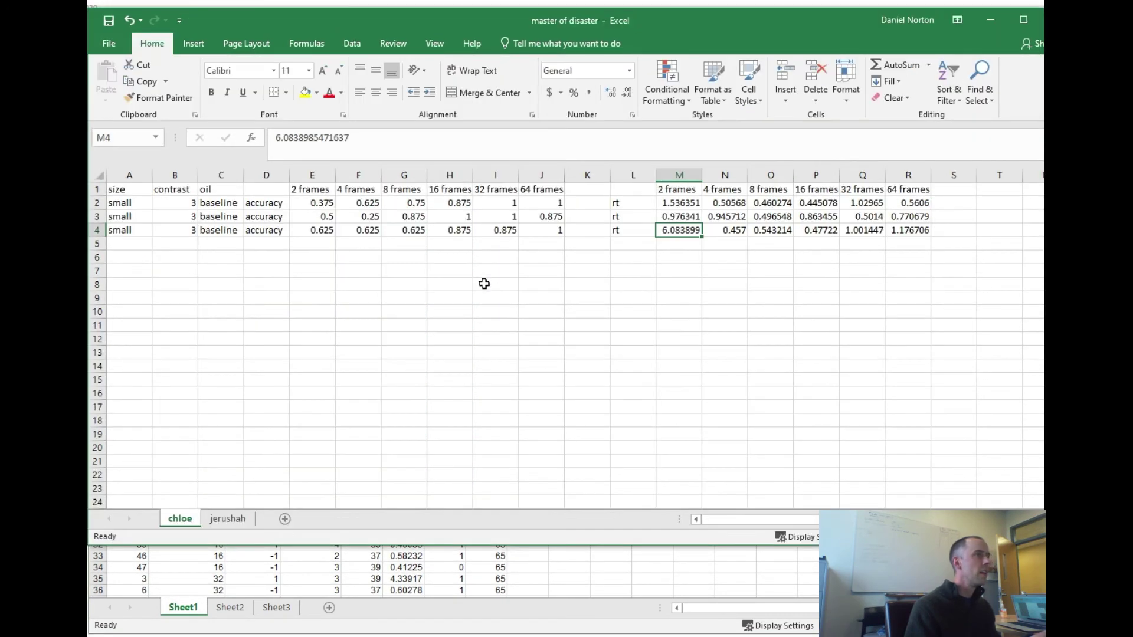
click(584, 247)
click(504, 247)
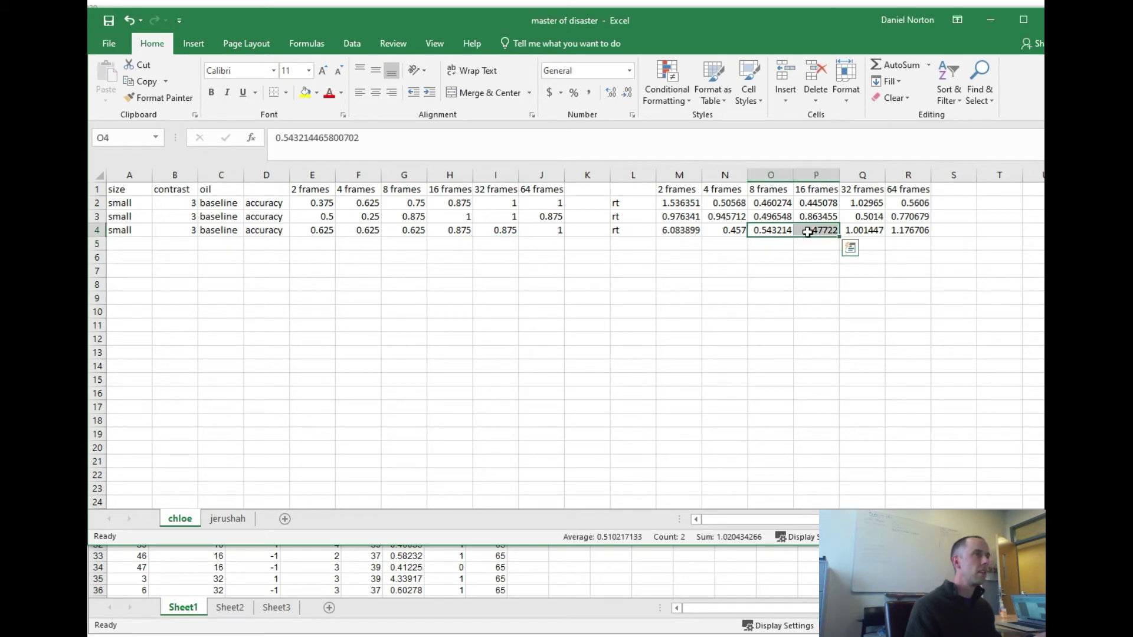
click(674, 229)
click(530, 286)
click(293, 283)
Open 65_G_extrasmall_3_2020_4_13_12_26 from the Baseline-4-13-2020 folder in File Explorer and copy all its trial data
key(alt+Tab)
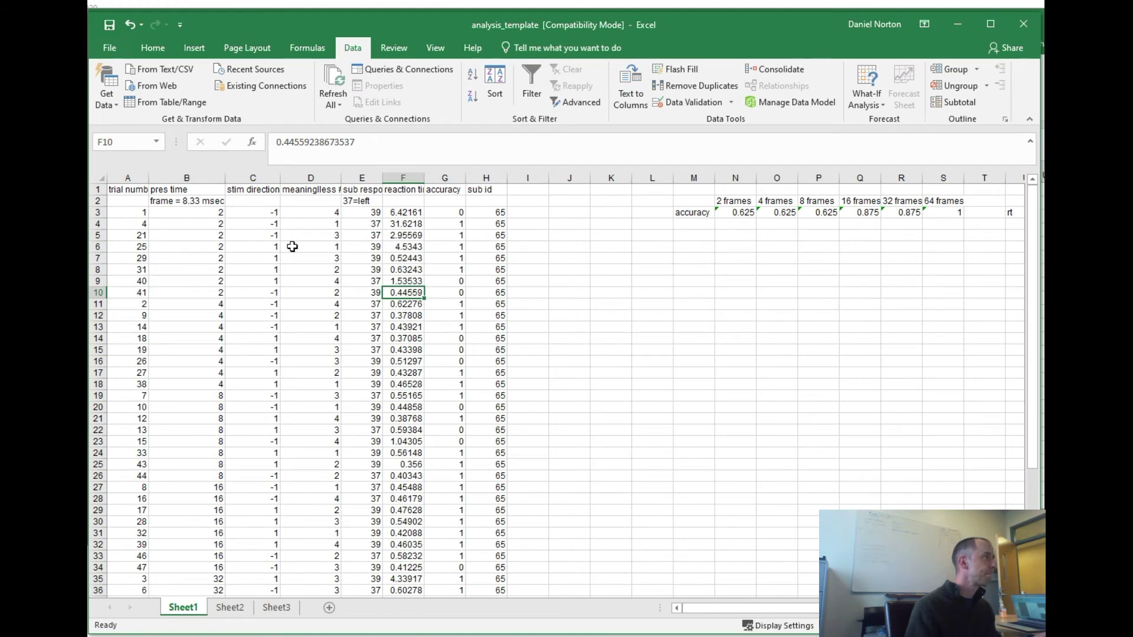
key(alt+Tab)
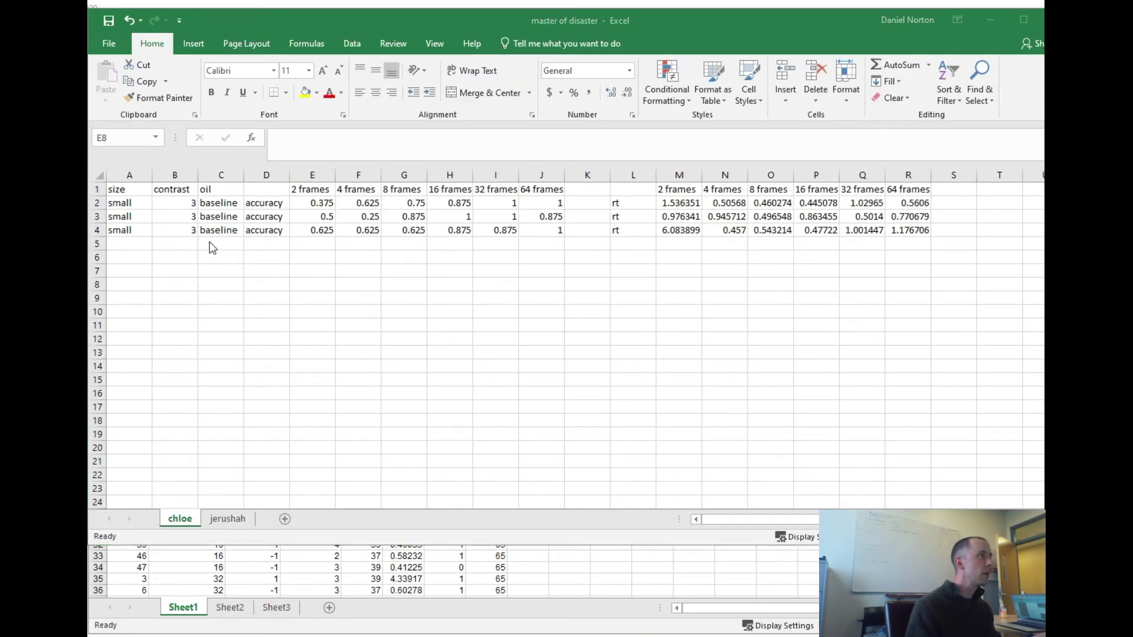
key(alt+Tab)
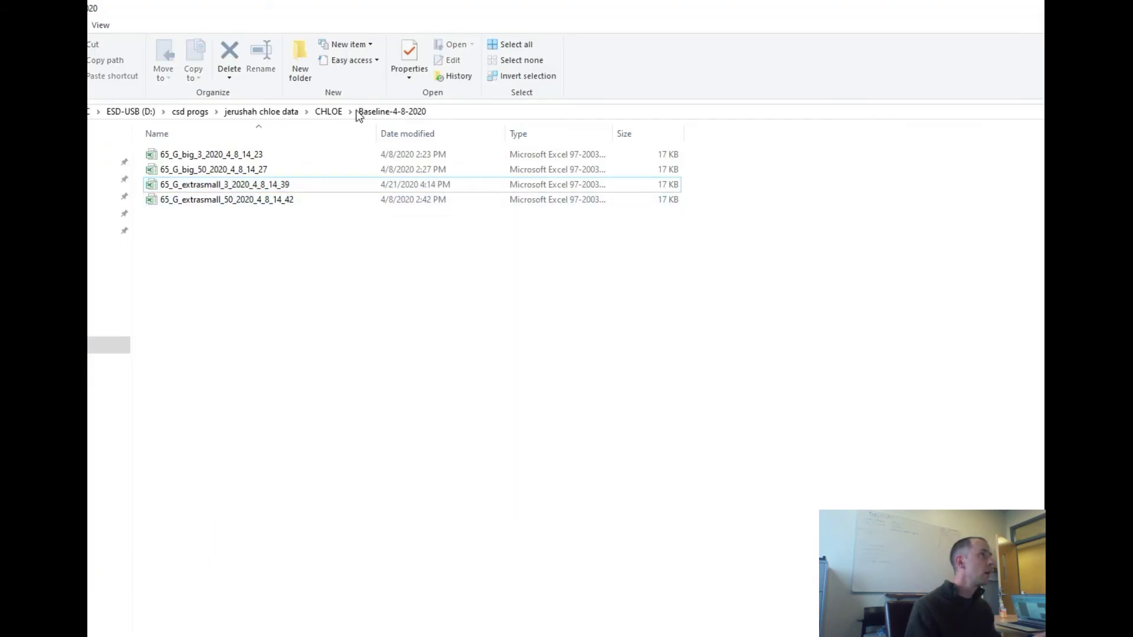
click(328, 111)
double_click(209, 200)
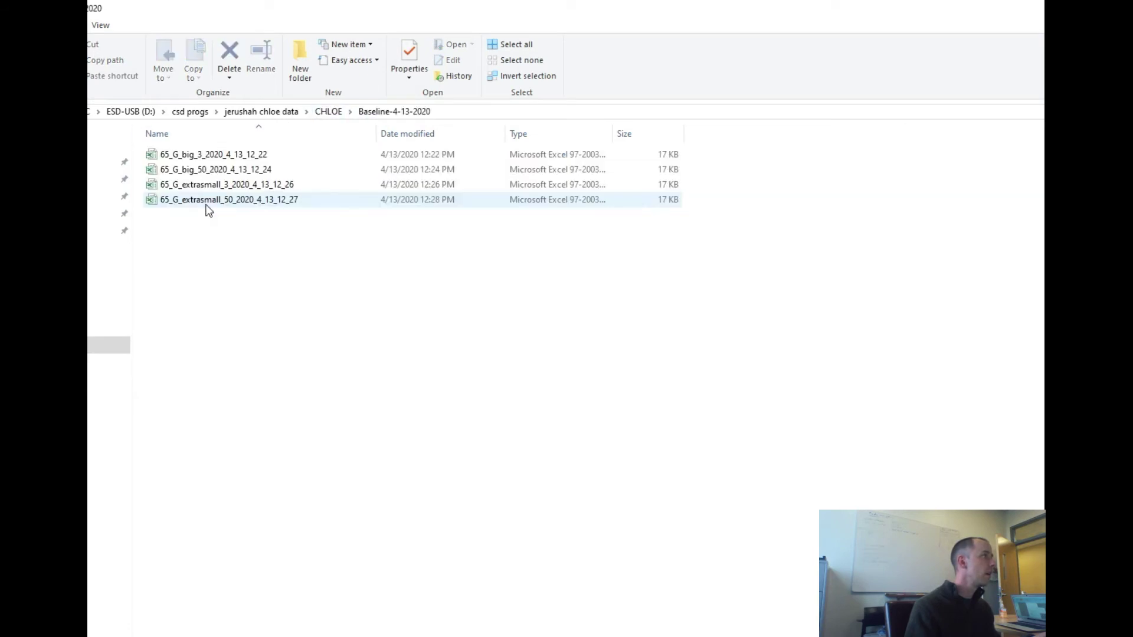
click(200, 185)
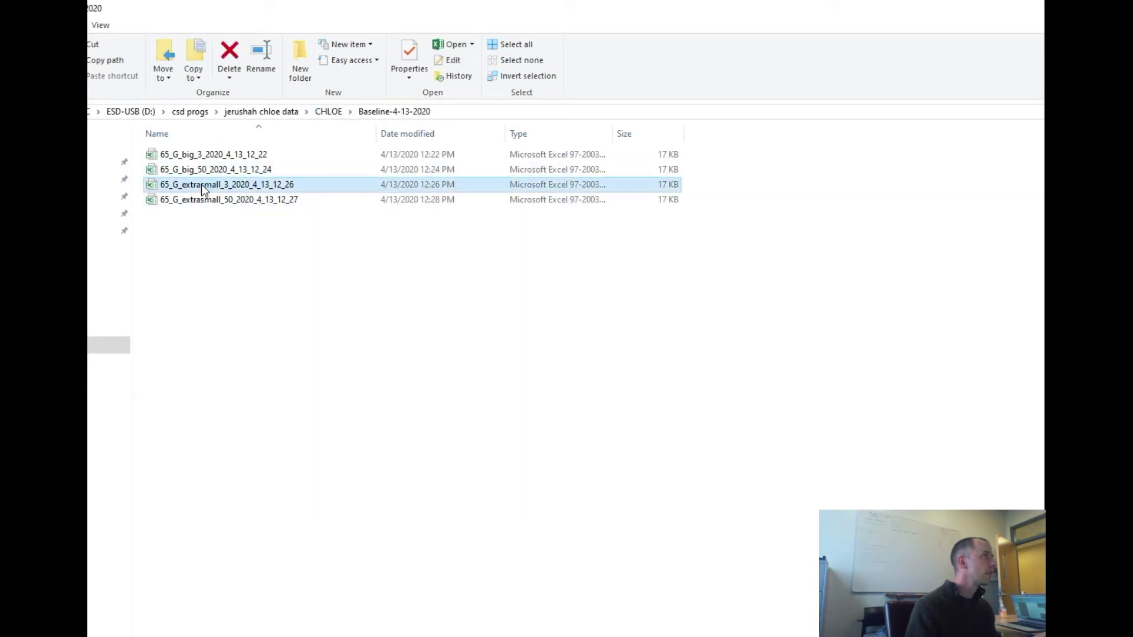
key(alt+Tab)
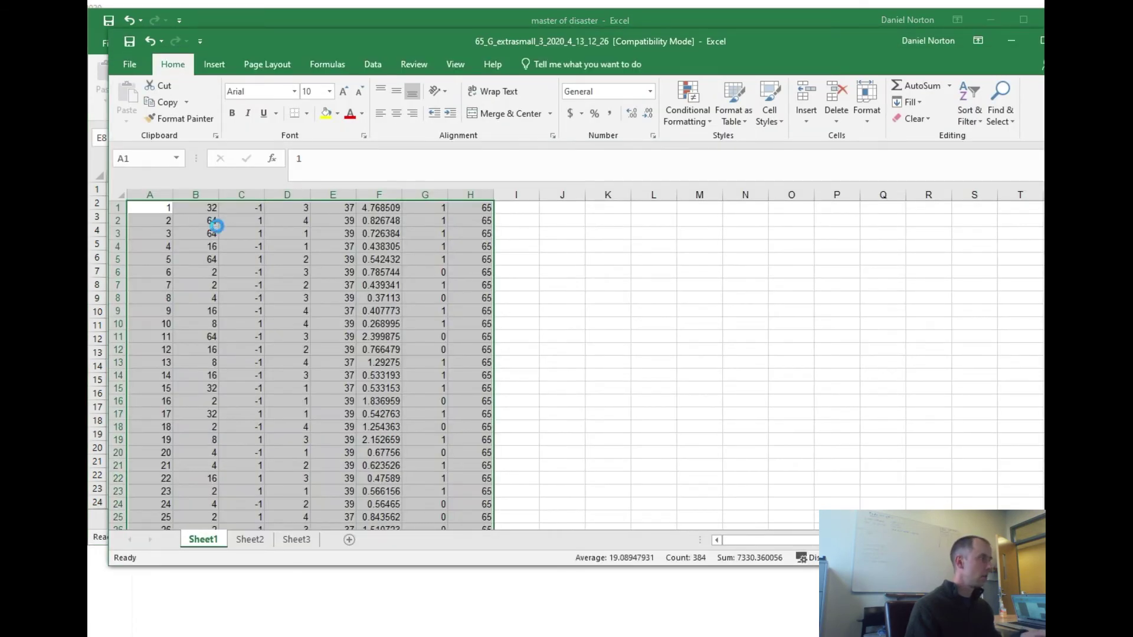
key(ctrl+c)
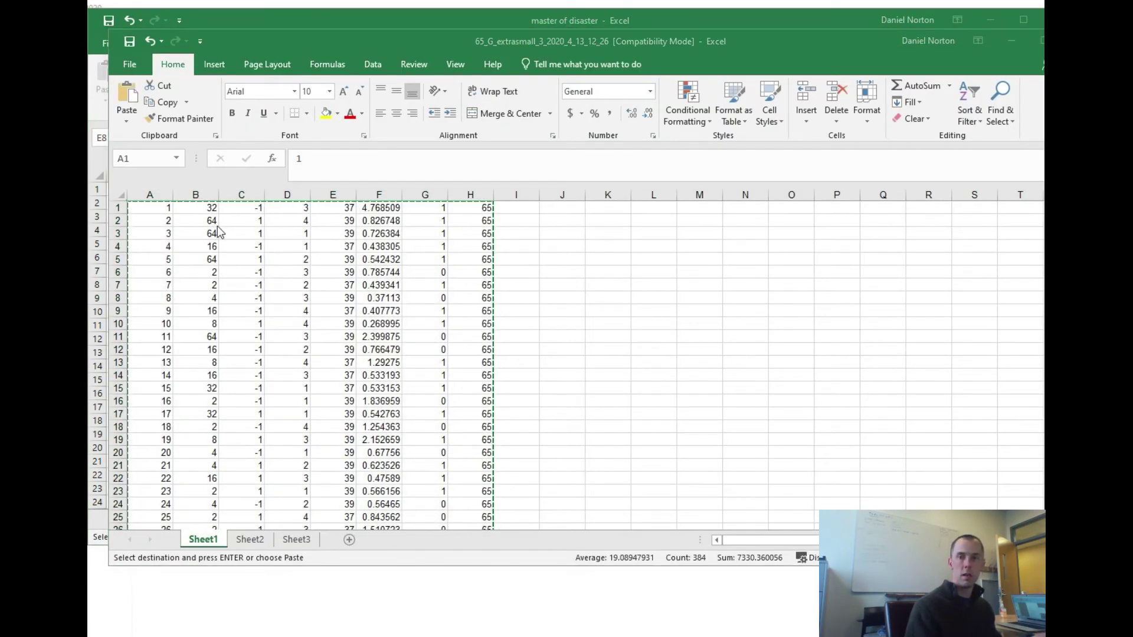
Replace the trials in analysis_template from A3 with the copied 4-13 data and sort by Column B, smallest to largest
key(alt+Tab)
click(141, 214)
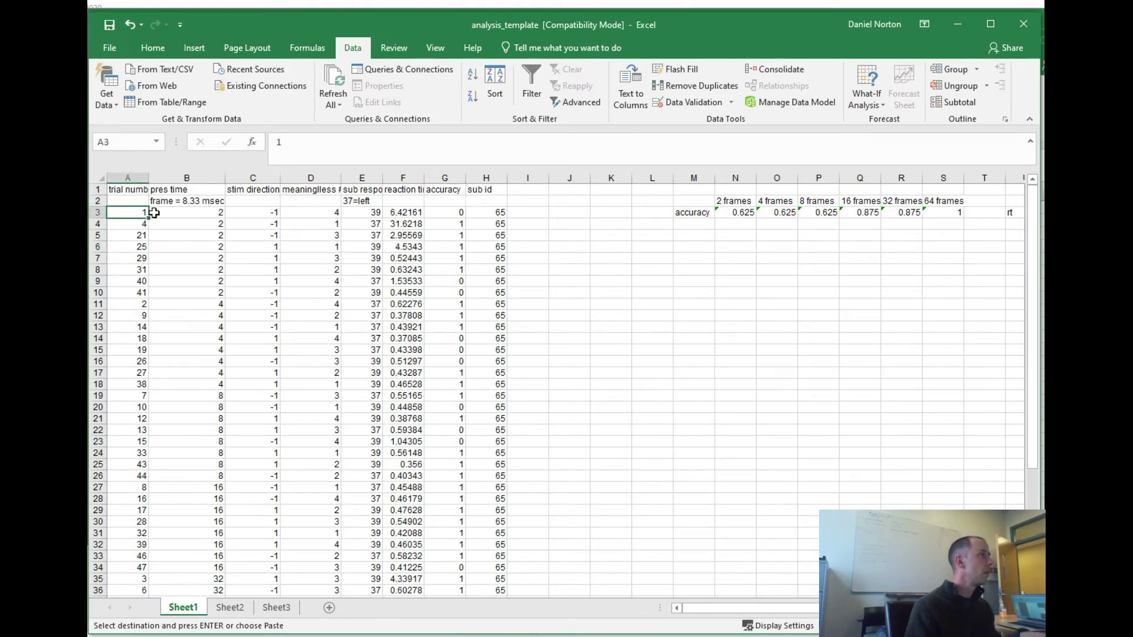
key(ctrl+v)
click(495, 85)
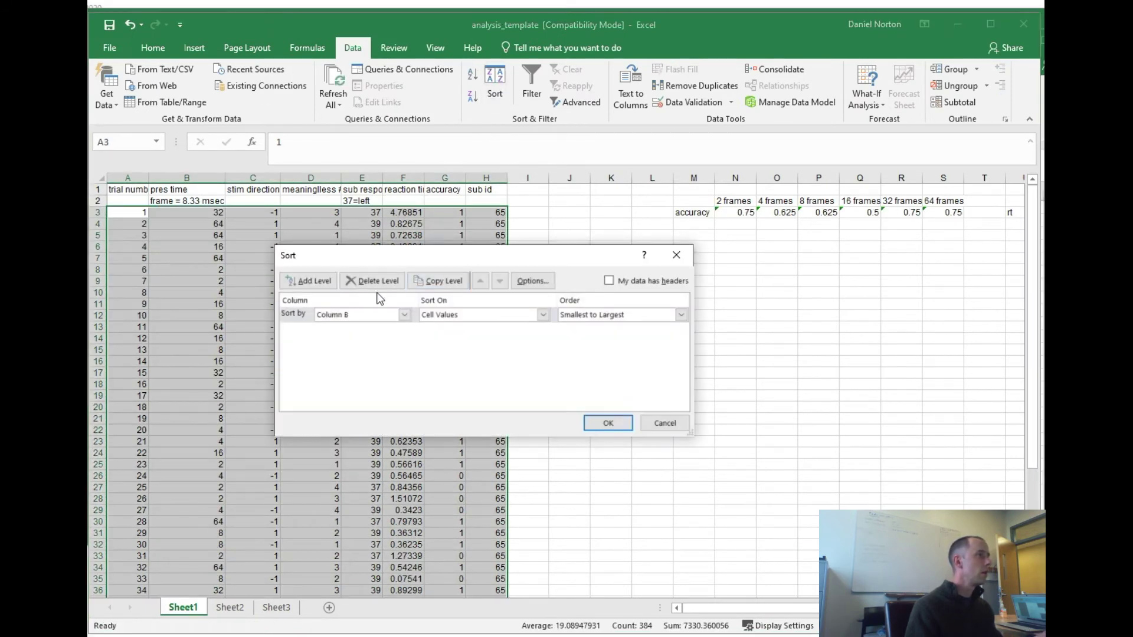
click(608, 423)
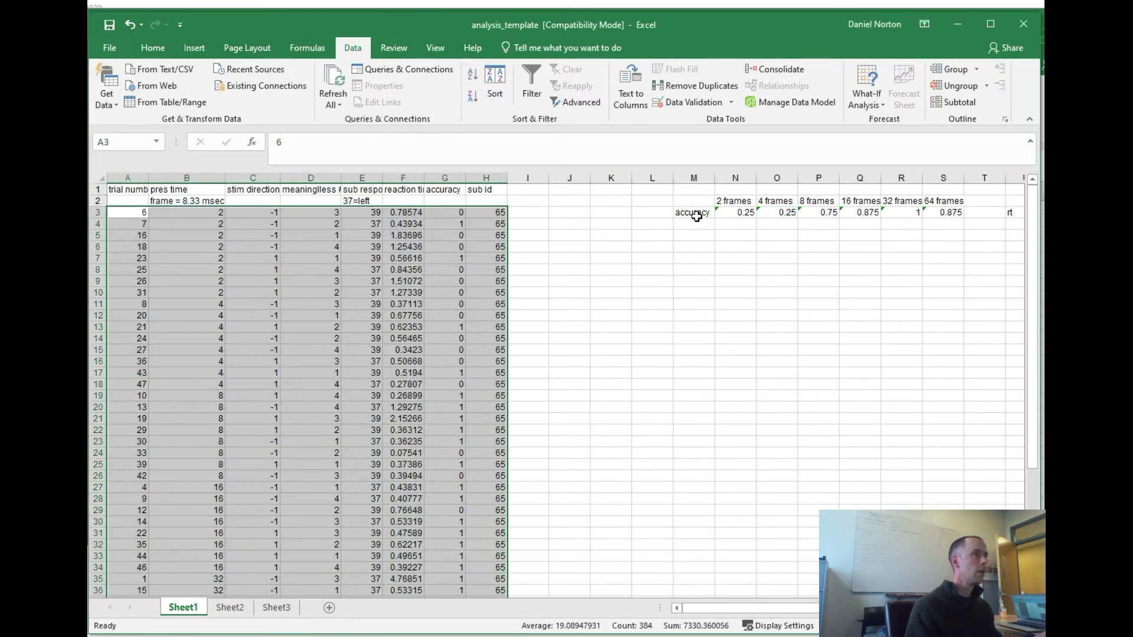
Copy the accuracy and rt results in row 3 of analysis_template, from M3 through AA3
click(696, 216)
key(ctrl+shift+Right)
key(ctrl+shift+Right)
key(ctrl+shift+Right)
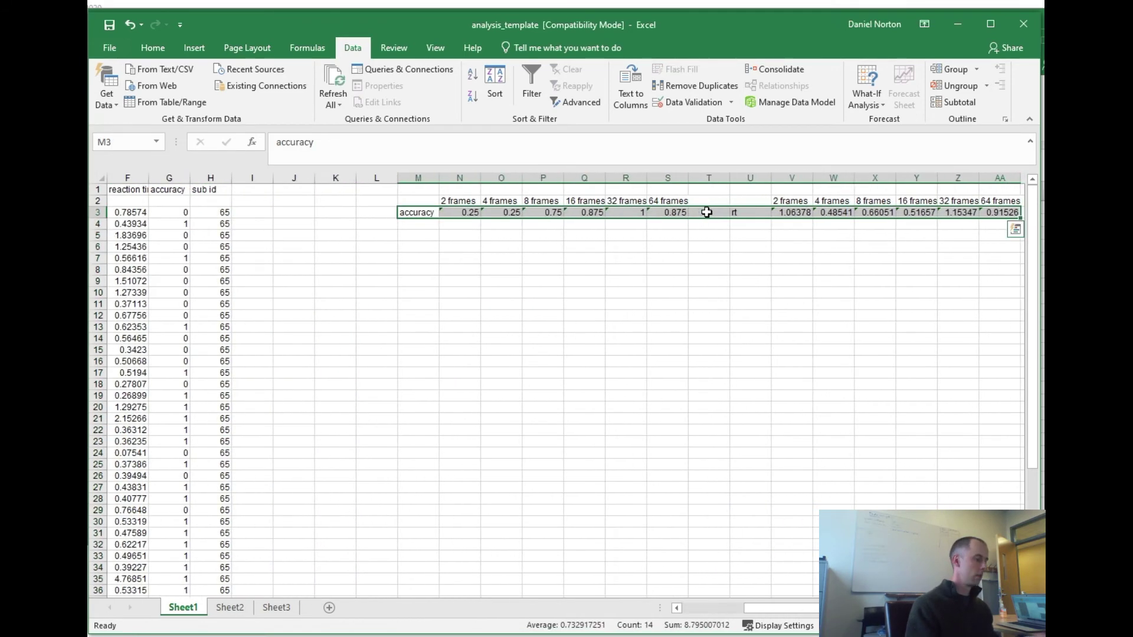
key(ctrl+c)
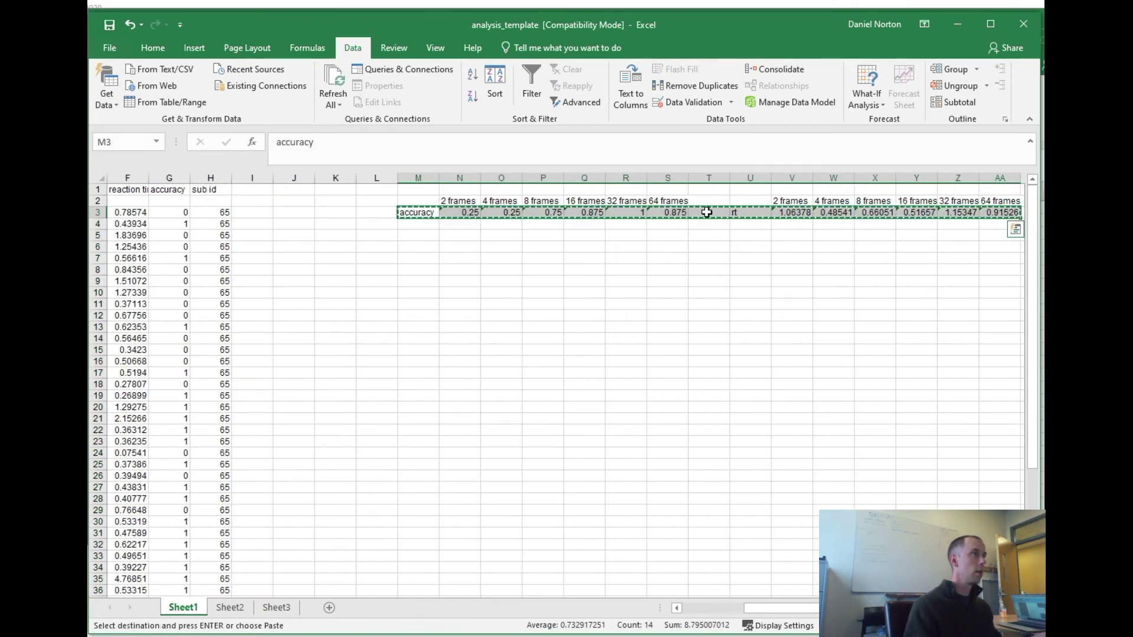
click(469, 212)
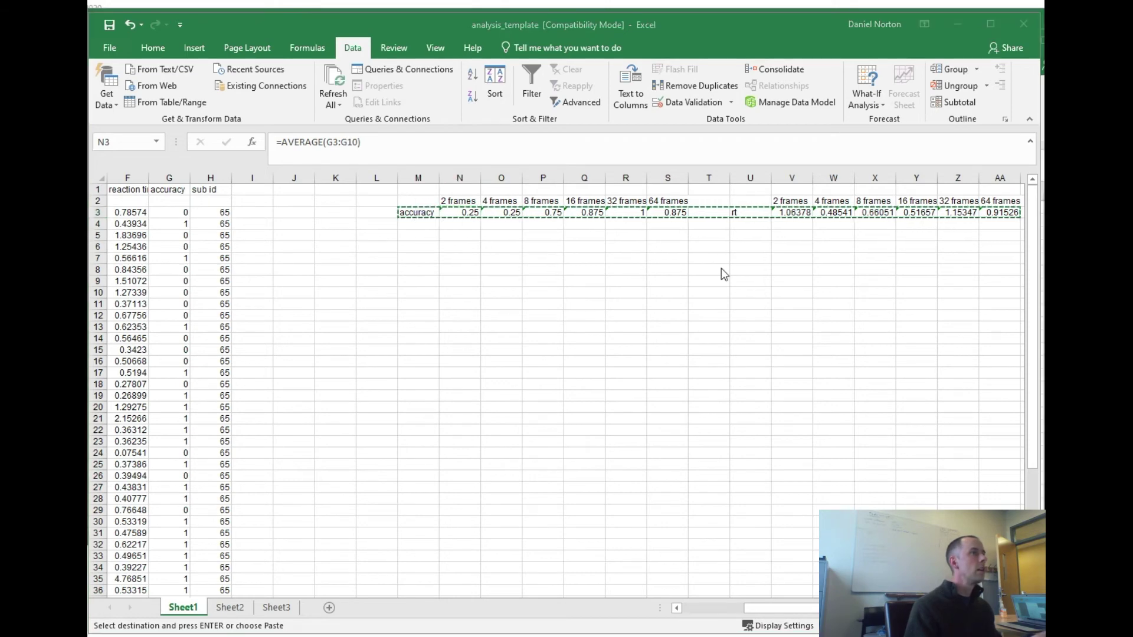
Switch to master of disaster and paste the copied results at D5 of the chloe sheet as values only
key(alt+Tab)
key(alt+Tab)
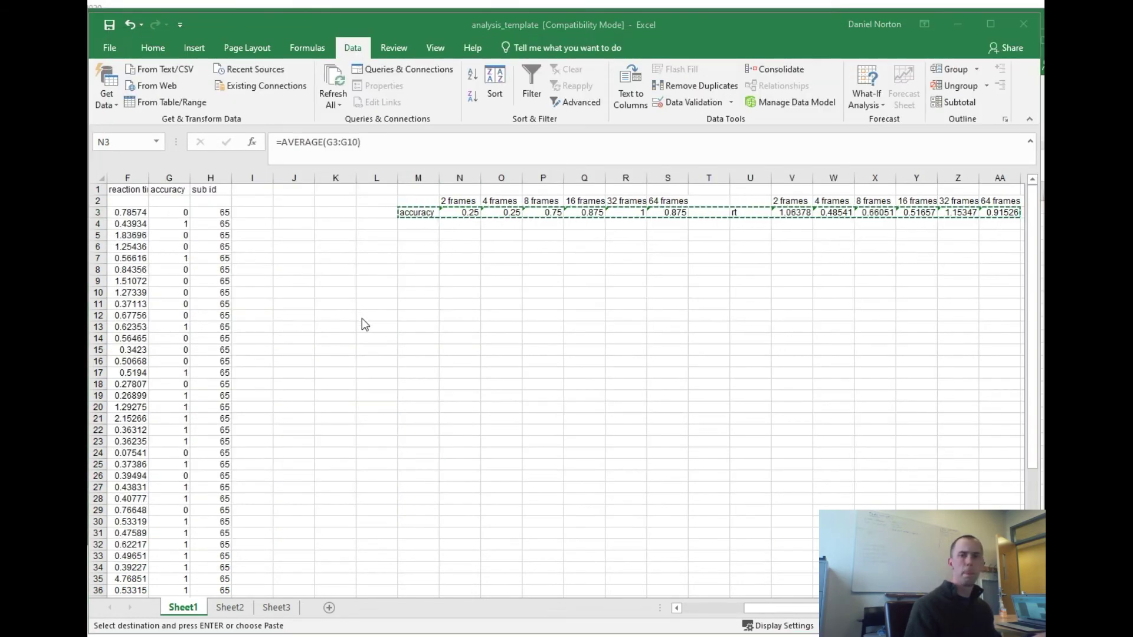
key(alt+Tab)
click(131, 244)
click(229, 245)
click(252, 244)
key(alt+e)
key(s)
key(v)
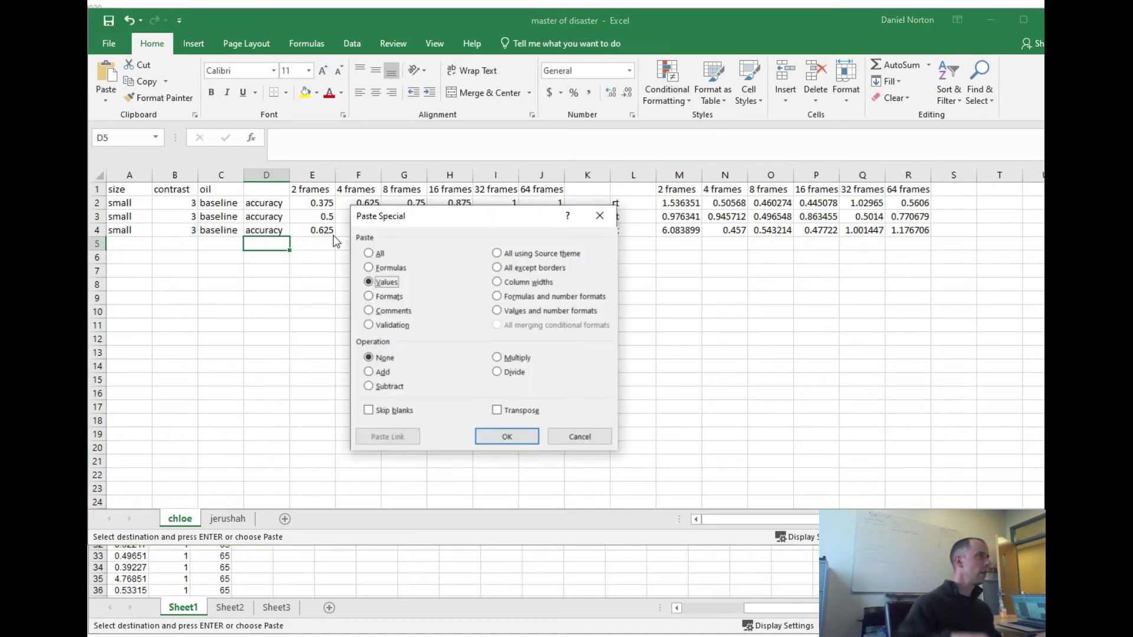
key(Return)
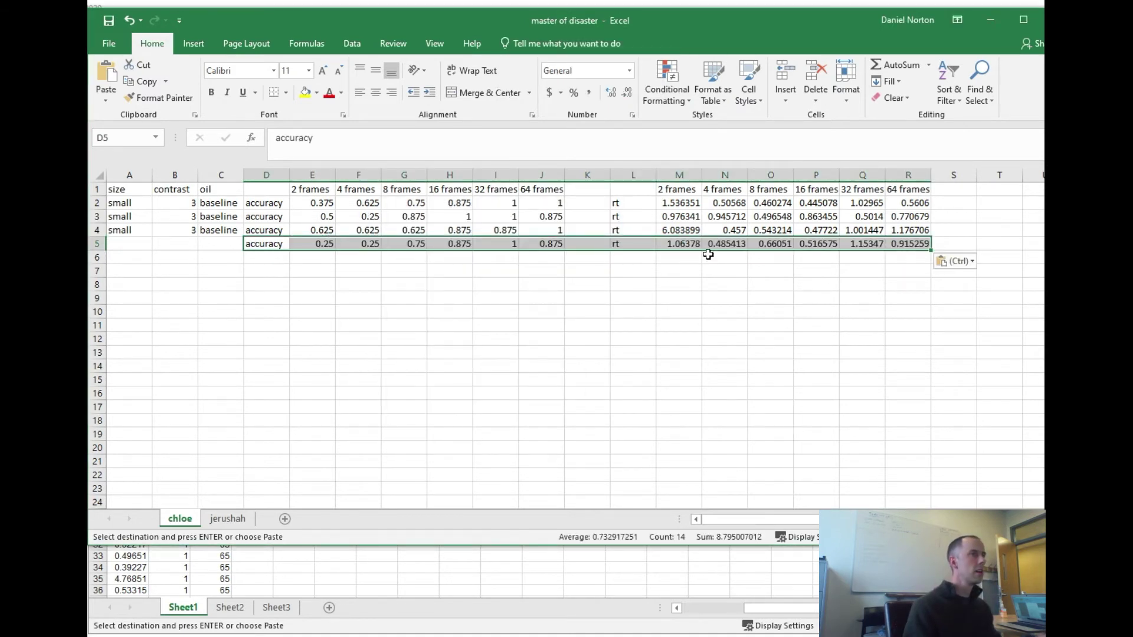
Copy the size, contrast and oil labels from row 4 into A5:C5
drag(135, 231, 237, 231)
key(ctrl+c)
click(152, 245)
click(126, 245)
key(ctrl+v)
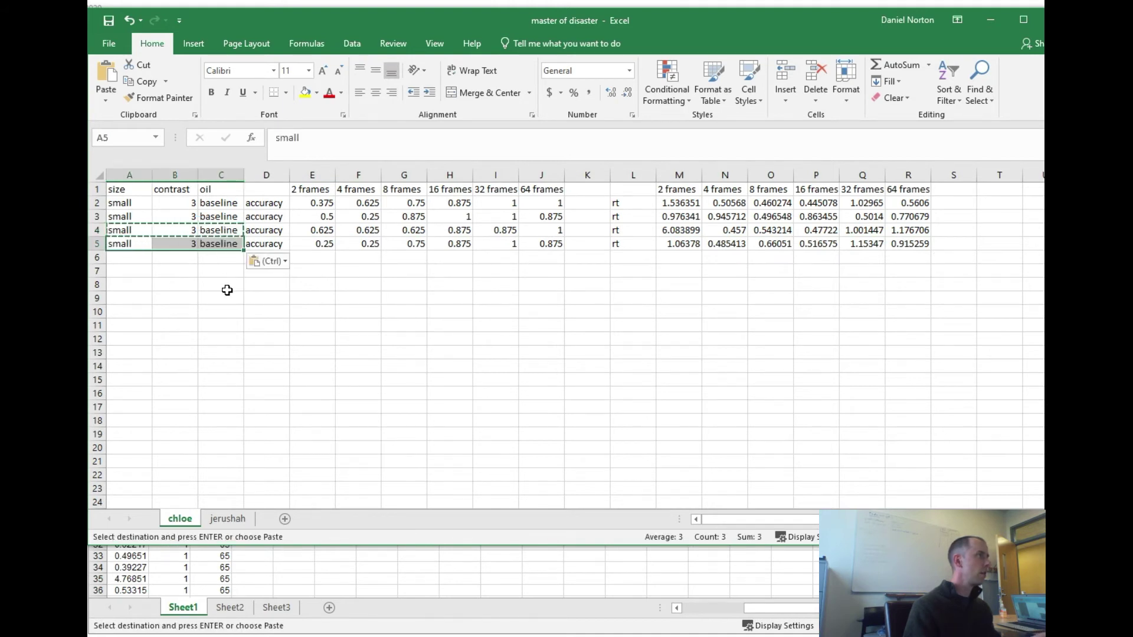
click(312, 313)
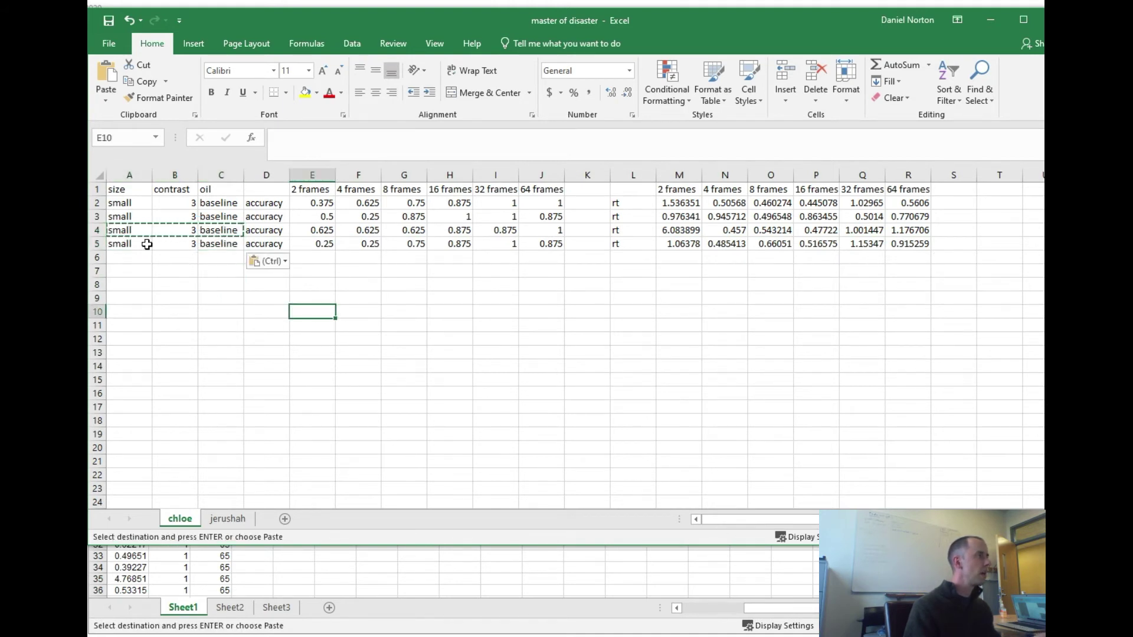
Check the row 5 size, contrast and oil labels against the file name of the source trial workbook
mouse_move(125, 244)
mouse_down()
mouse_move(201, 242)
mouse_move(118, 236)
mouse_up()
click(199, 269)
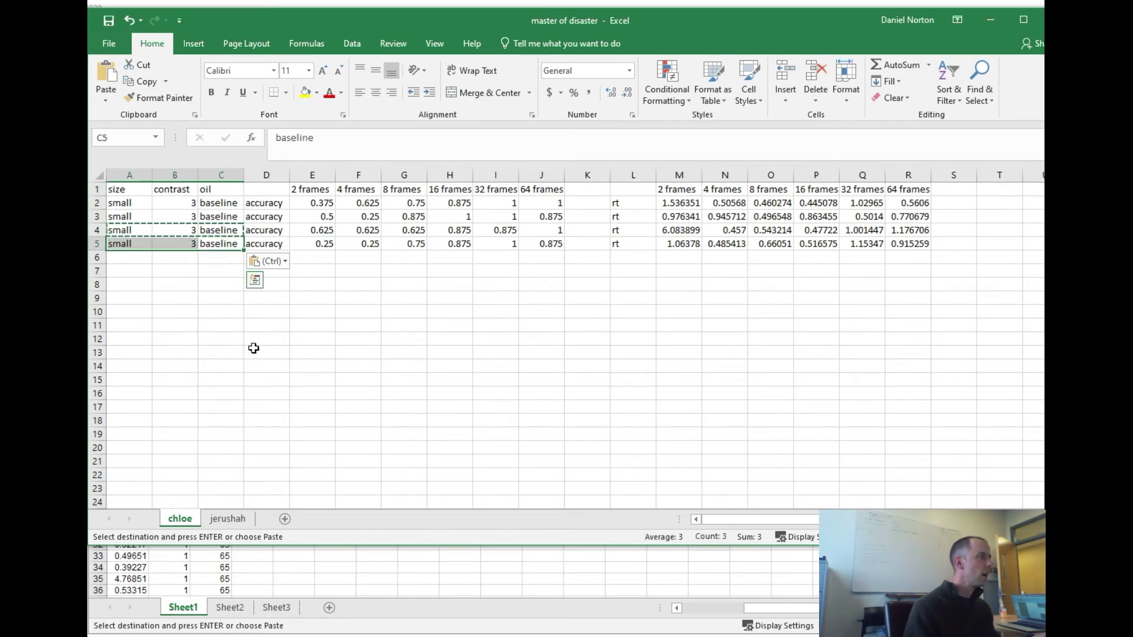
key(alt+Tab)
click(289, 395)
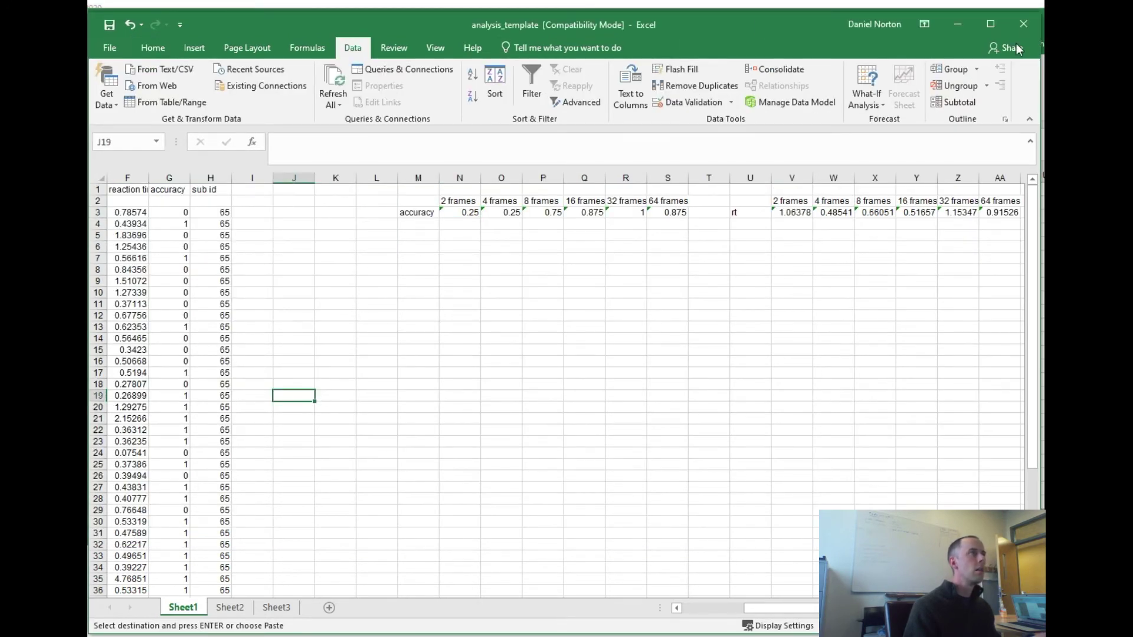
key(alt+Tab)
key(alt+Tab)
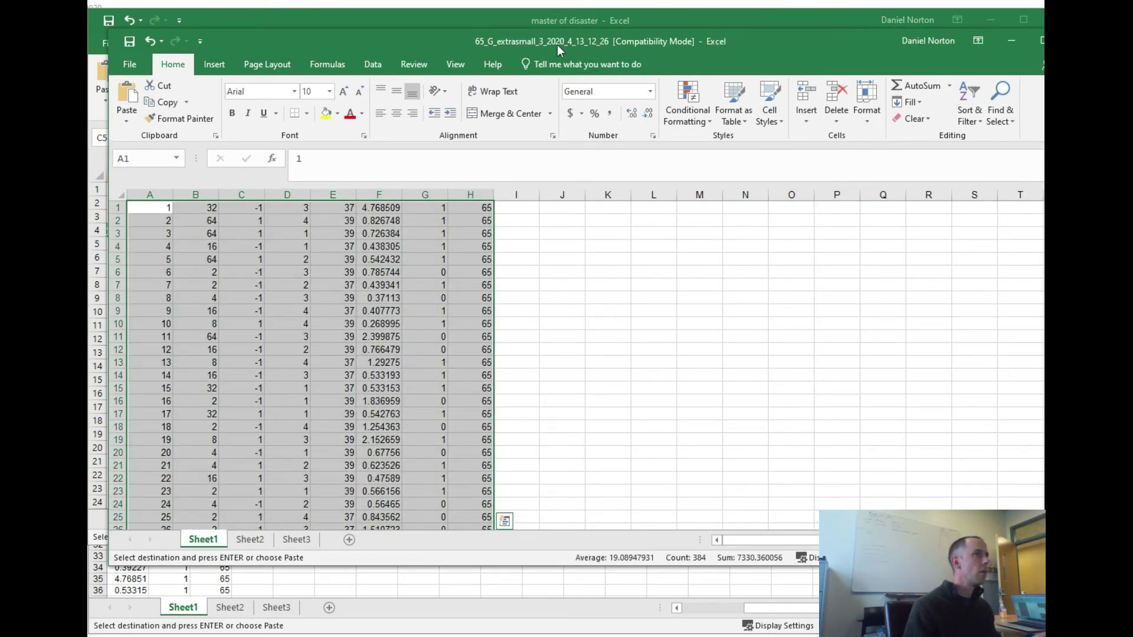
key(alt+Tab)
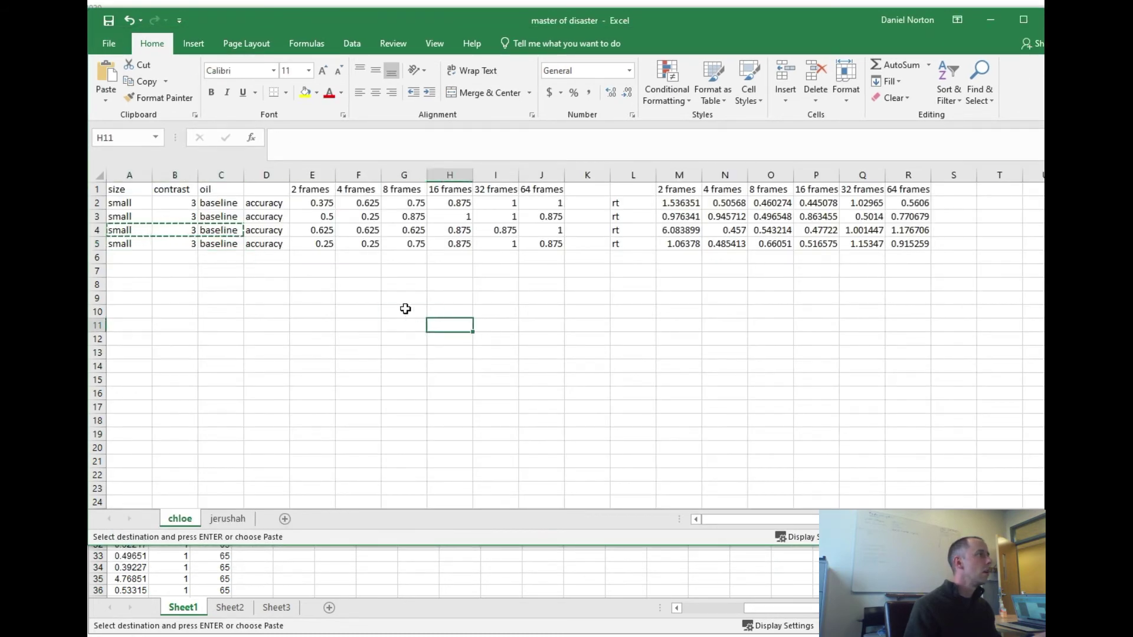
drag(129, 244, 265, 244)
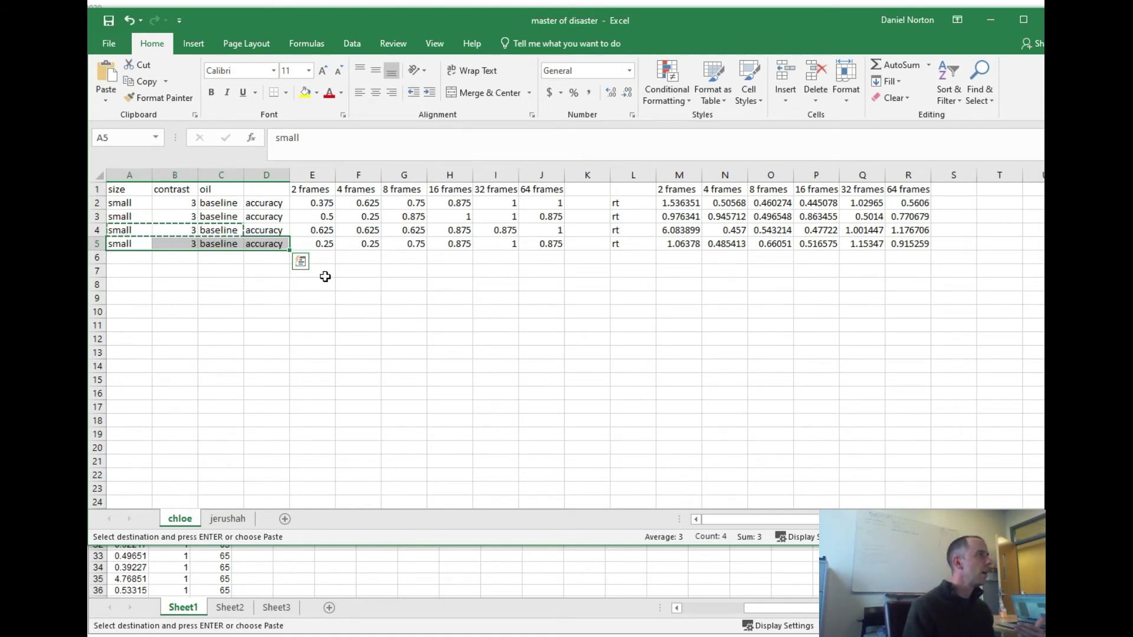
click(256, 292)
click(385, 260)
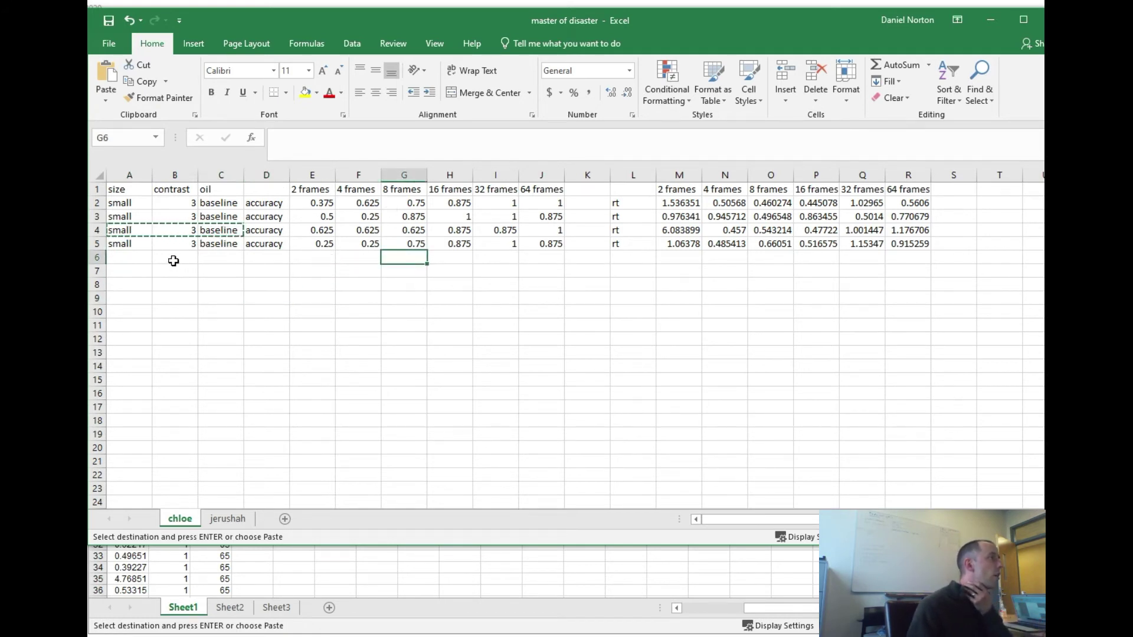
Calculate the average of the 2 frames accuracy values E2:E5 in cell E7
click(313, 275)
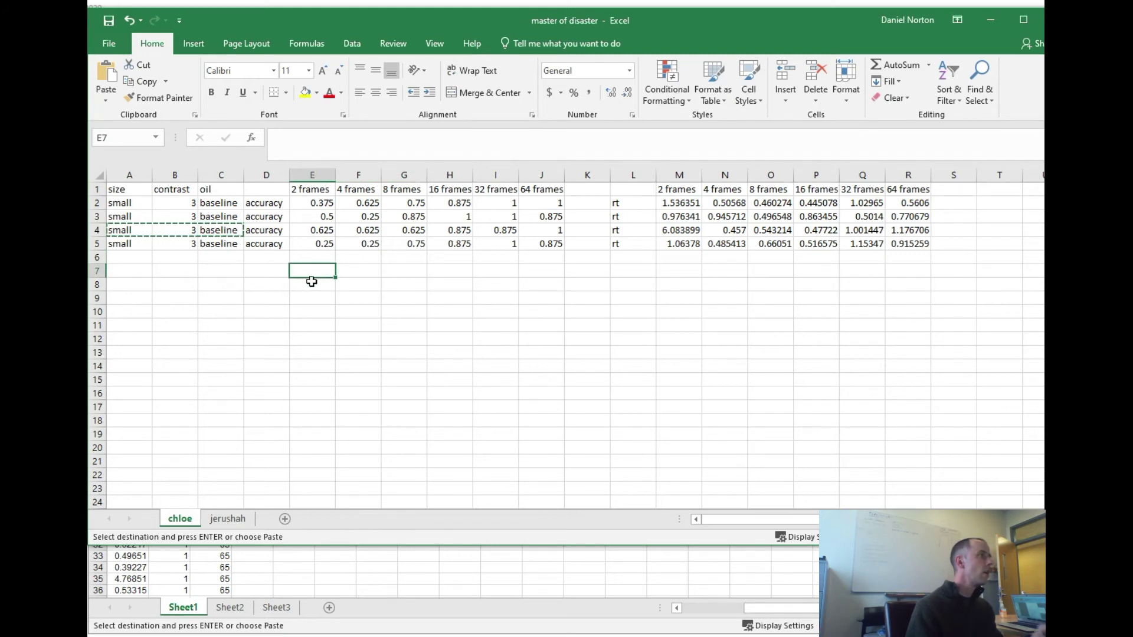
text(=)
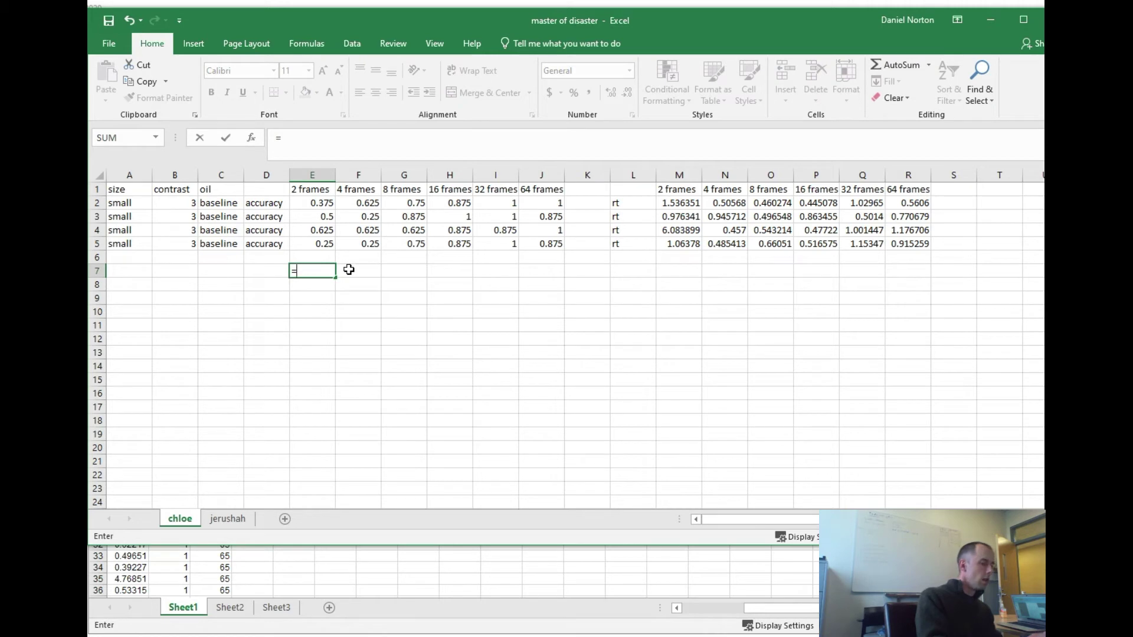
text(average()
key(Up)
key(Up)
key(shift+Up)
key(shift+Up)
key(shift+Up)
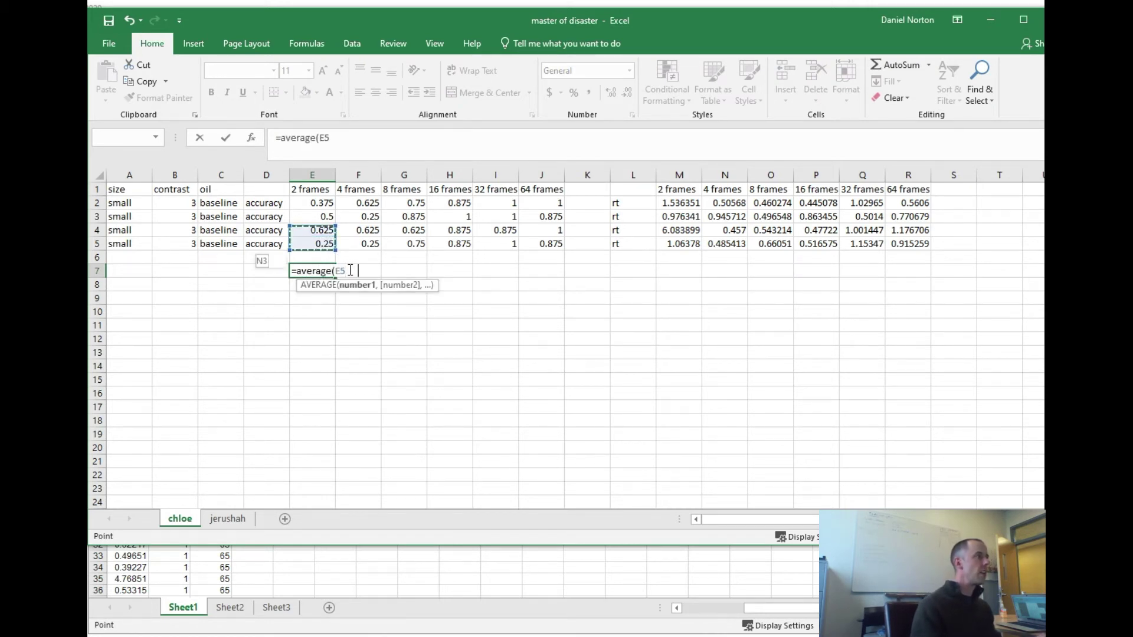
key(Return)
key(Right)
key(Left)
key(Up)
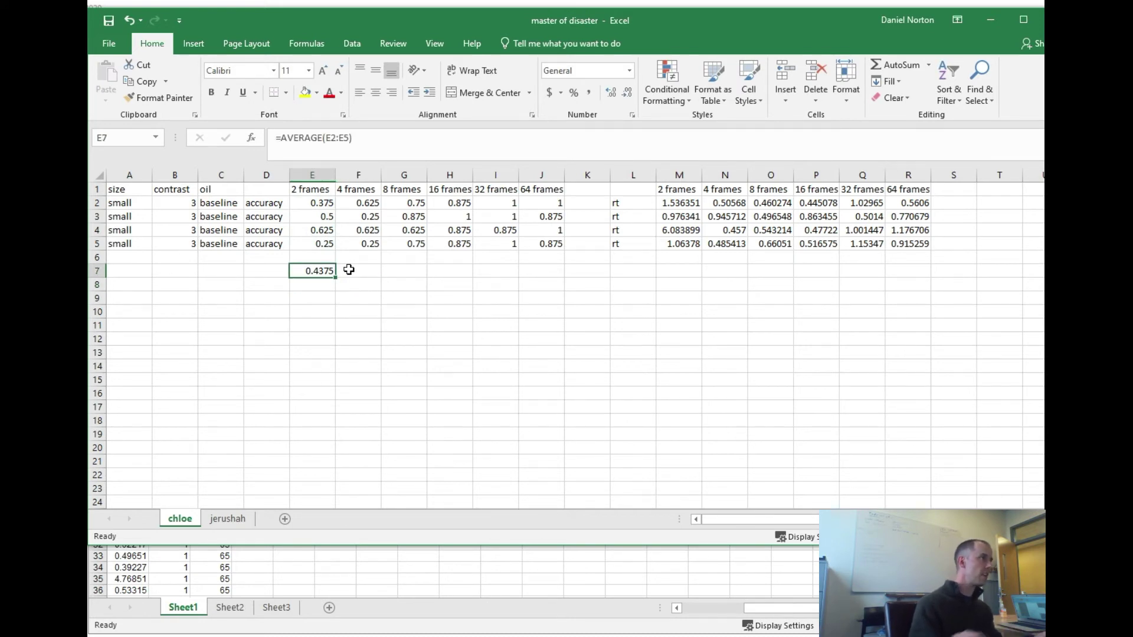
Clear E7 and rebuild its AVERAGE formula by selecting the range E2:E5 from the sheet
key(BackSpace)
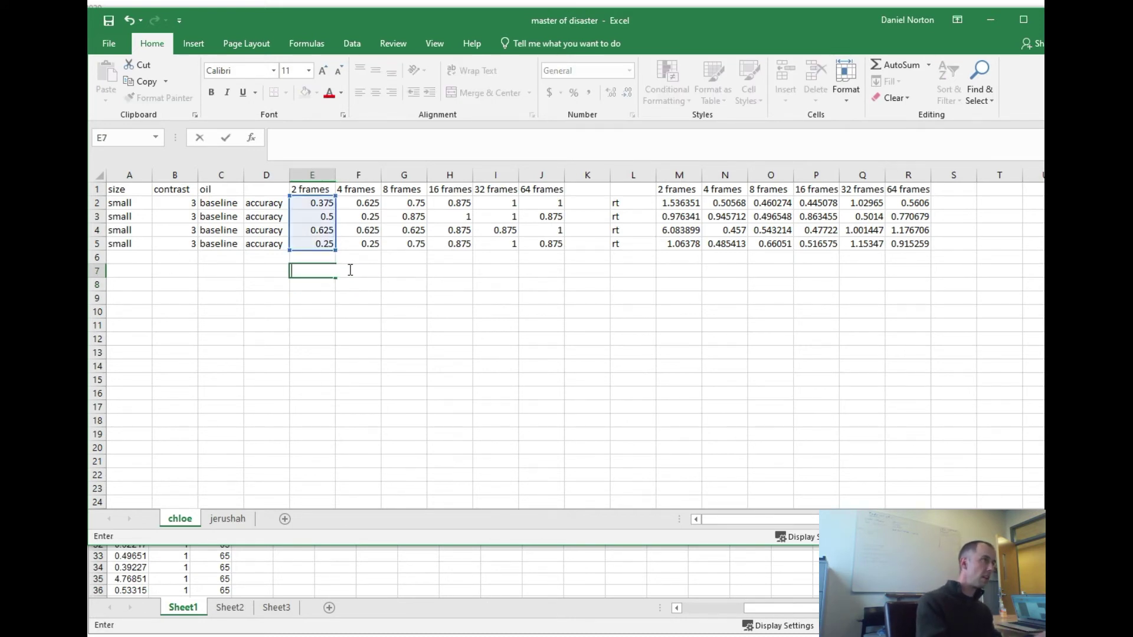
text(=average()
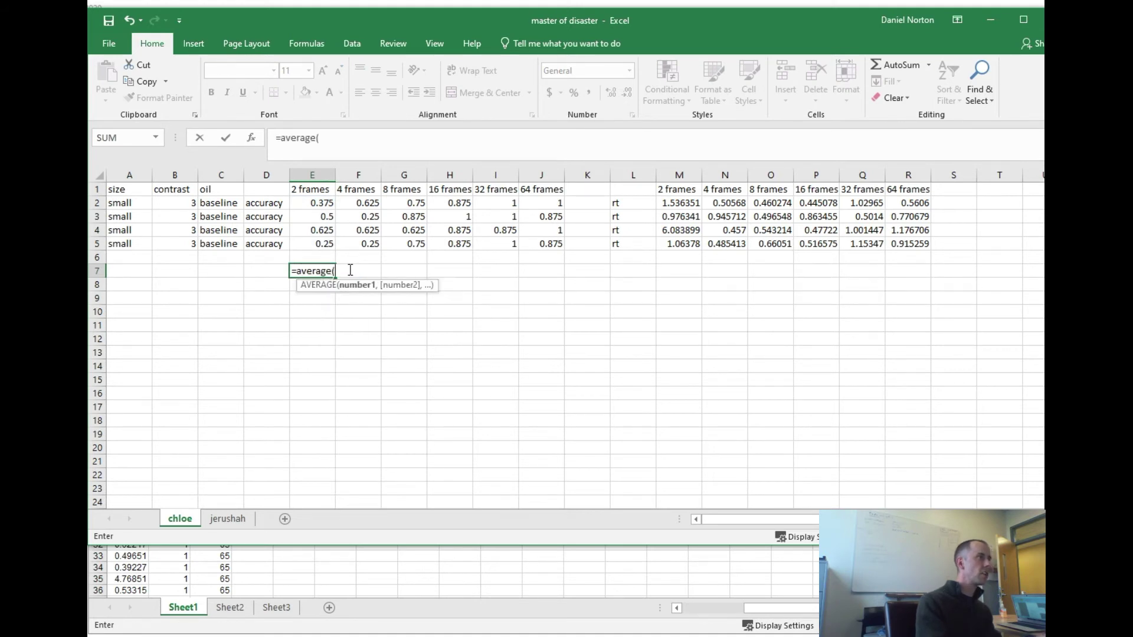
key(Up)
key(Up)
key(shift+Up)
key(shift+Up)
key(shift+Up)
key(Down)
key(Up)
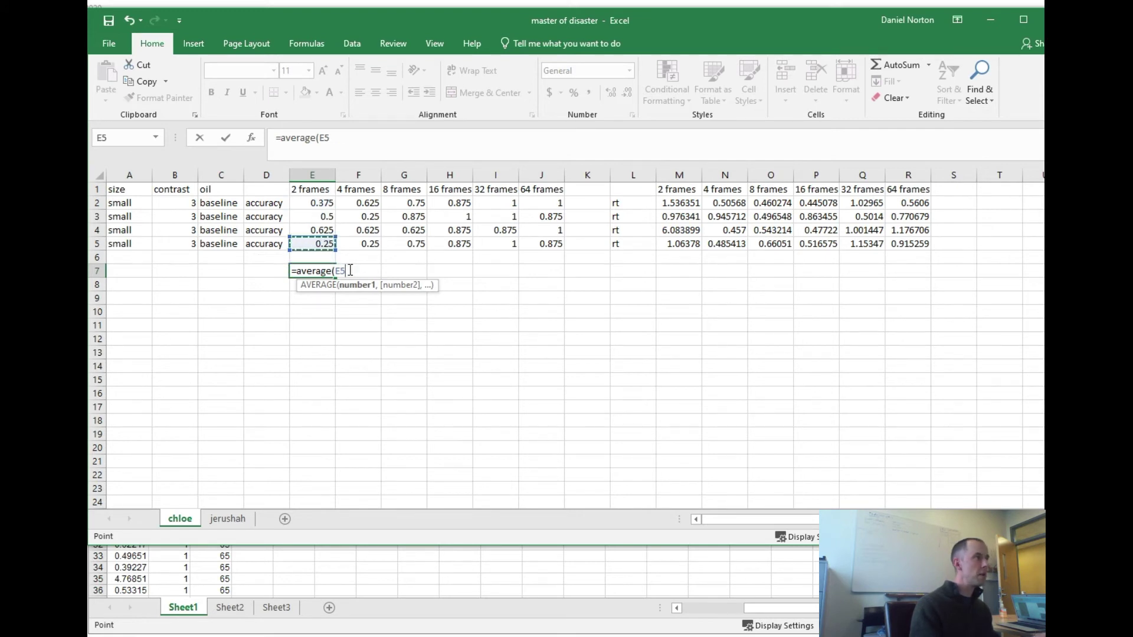
key(shift+Up)
key(shift+Up)
key(shift+Up)
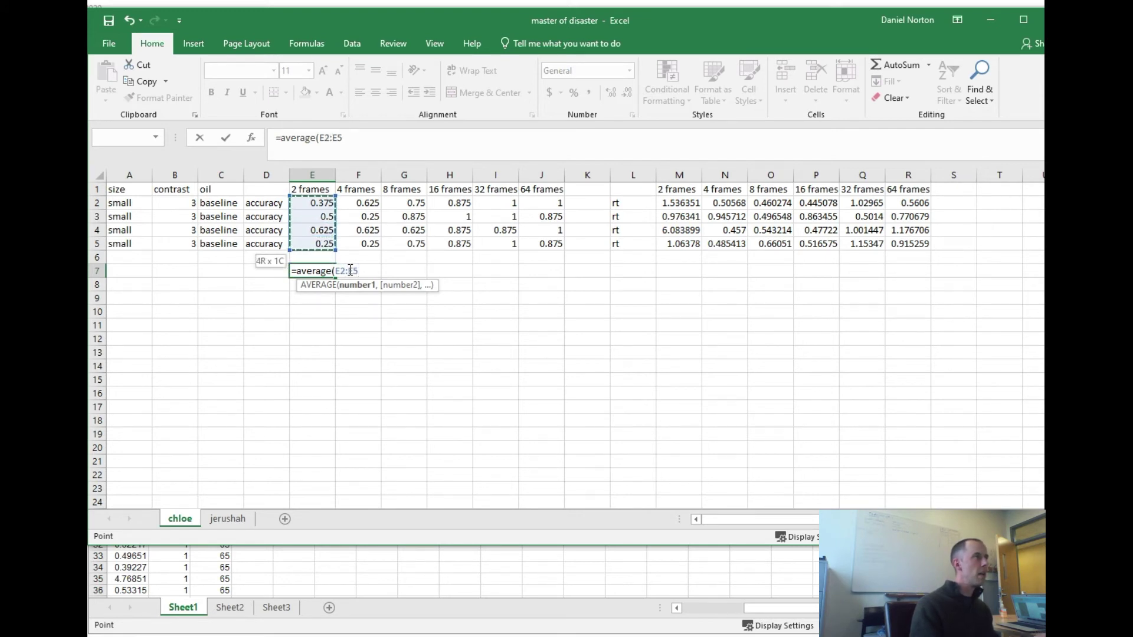
text())
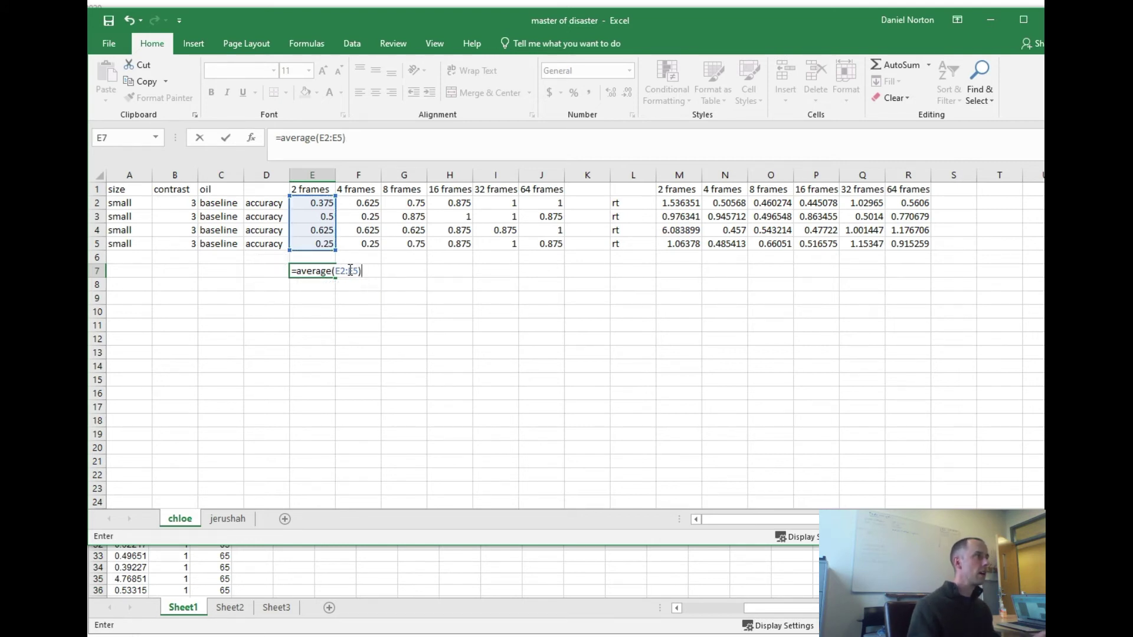
key(Return)
click(304, 269)
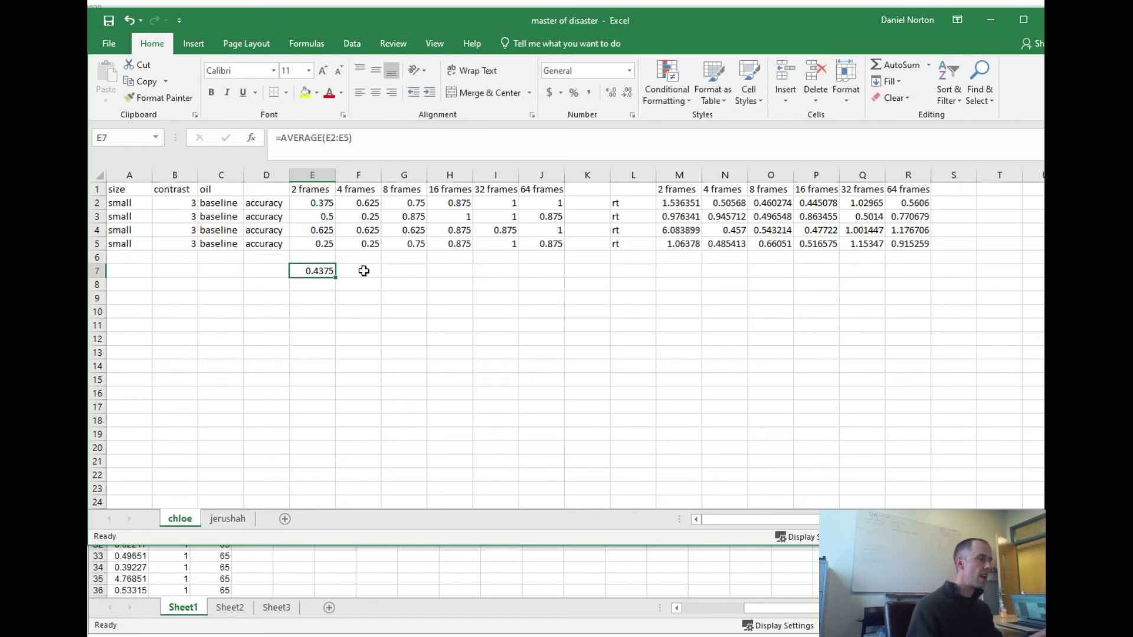
Replace the content of E7 with the formula =average(e2:e5), writing out the cell range
text(=avera)
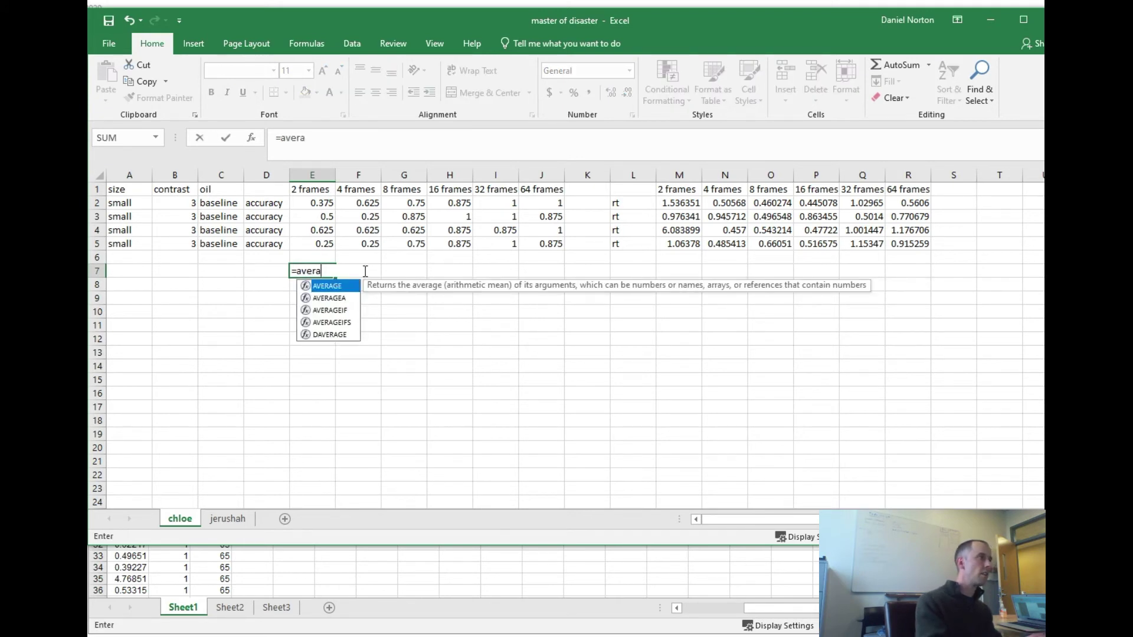
text(ge()
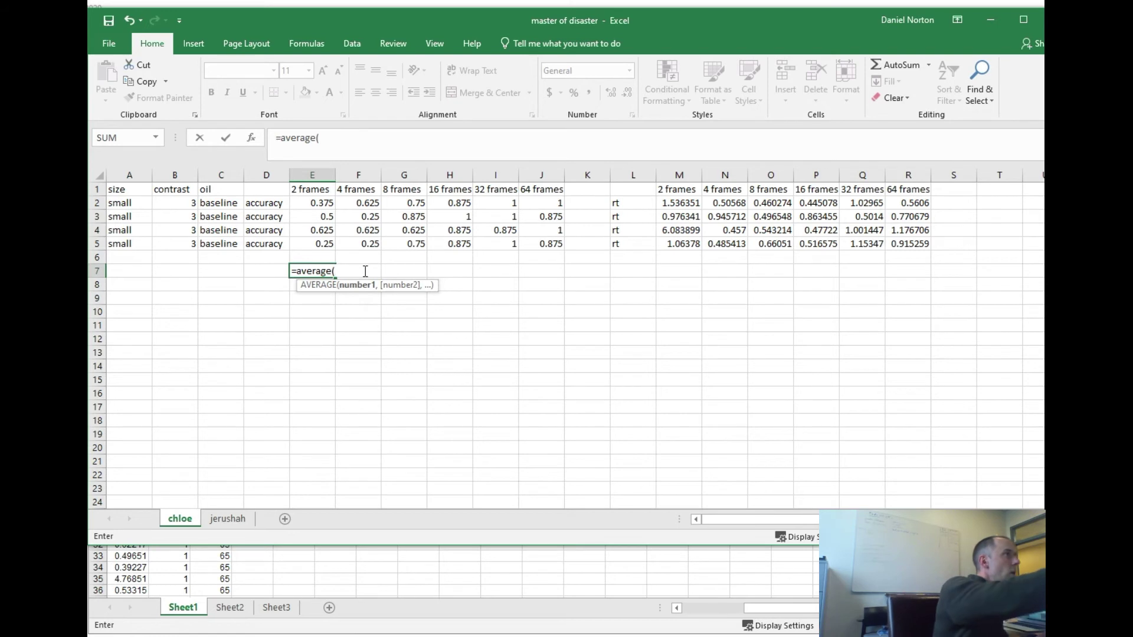
text(e2)
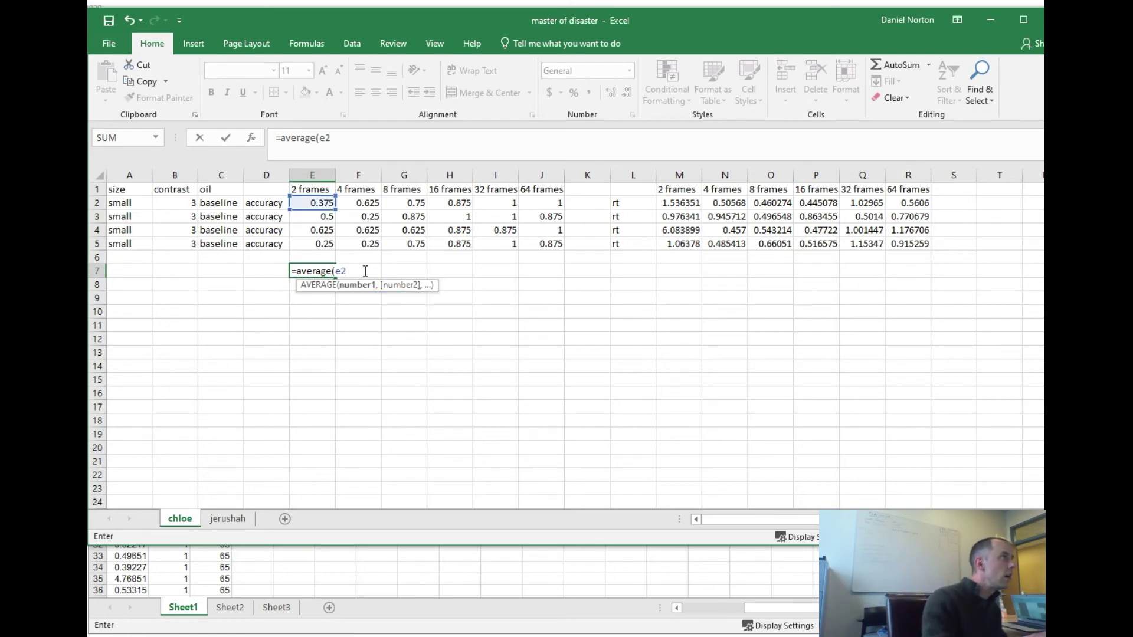
text(:e5))
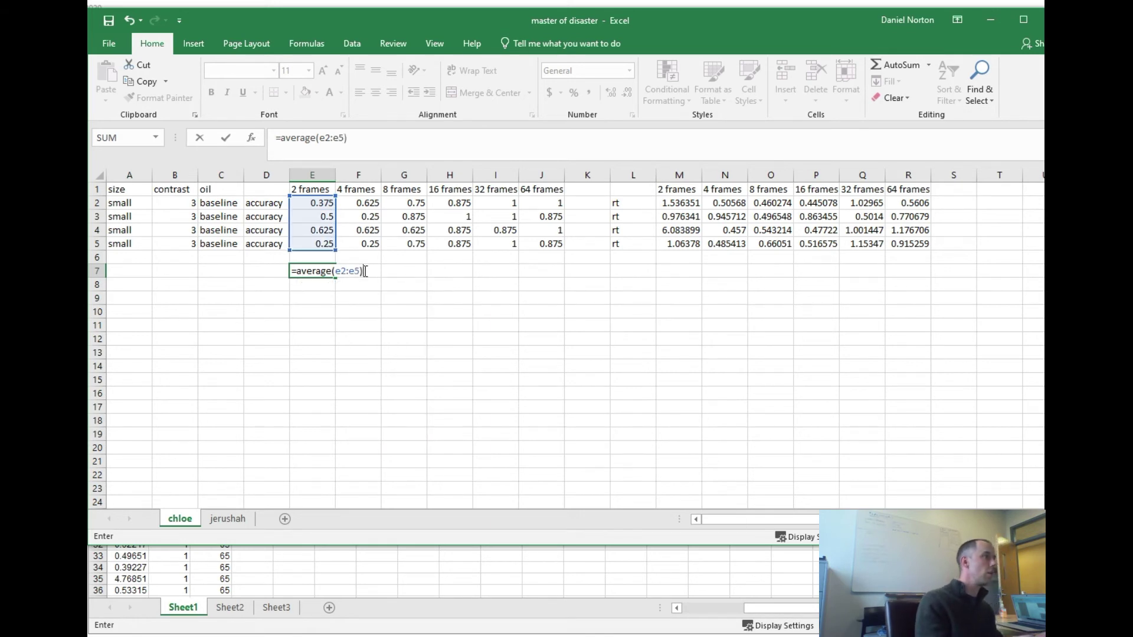
key(Return)
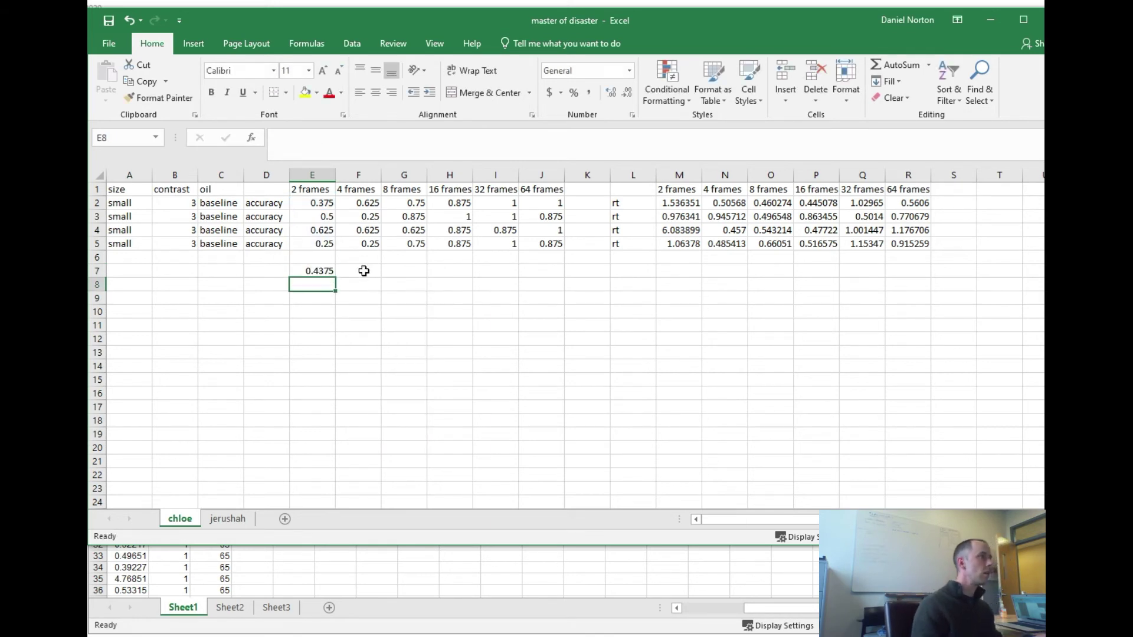
Copy the E7 average formula across row 7 through J7 to cover all frame columns up to 64 frames
key(Up)
key(ctrl+c)
key(shift+Right)
key(shift+Right)
key(shift+Right)
key(shift+Right)
key(shift+Right)
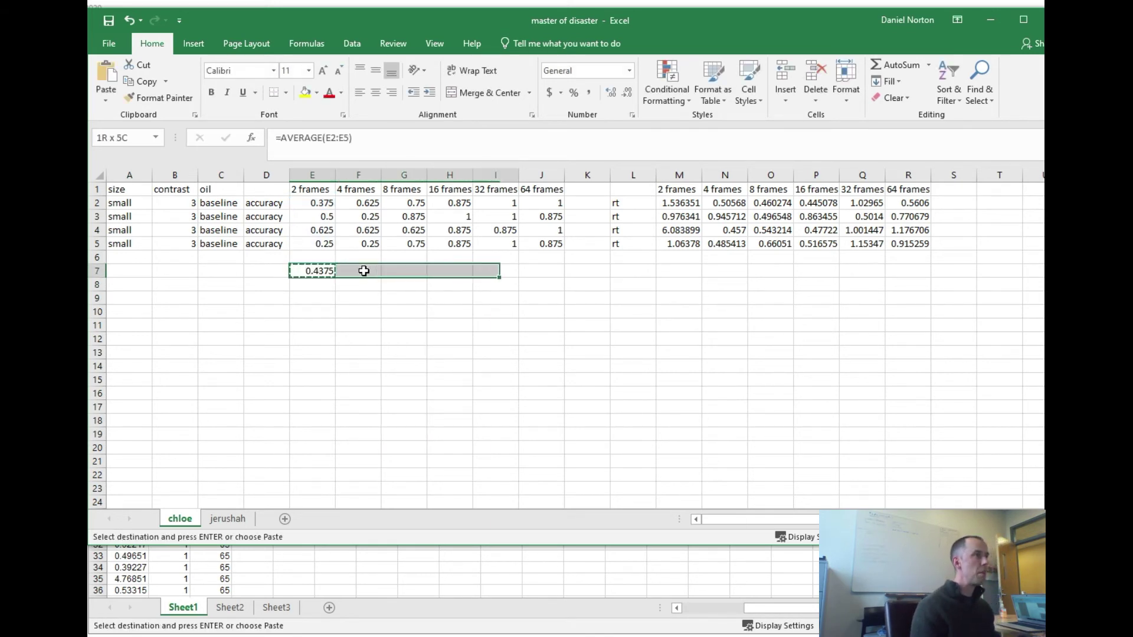
key(ctrl+v)
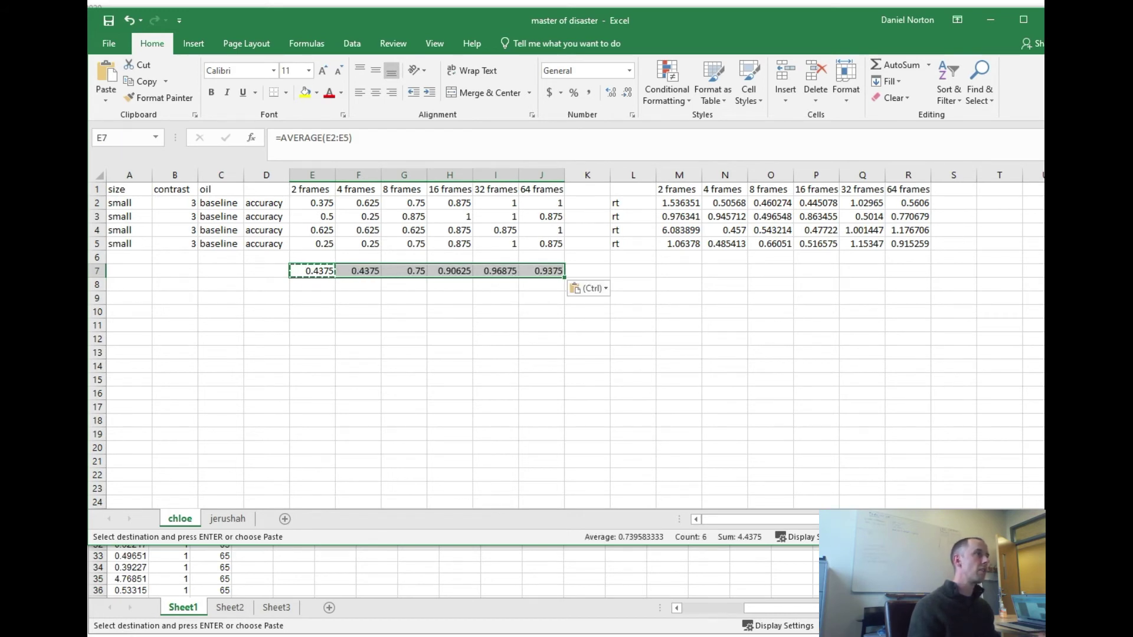
Inspect the cell ranges used by the average formulas in F7 and G7
click(348, 269)
key(shift+Right)
key(shift+Right)
double_click(348, 270)
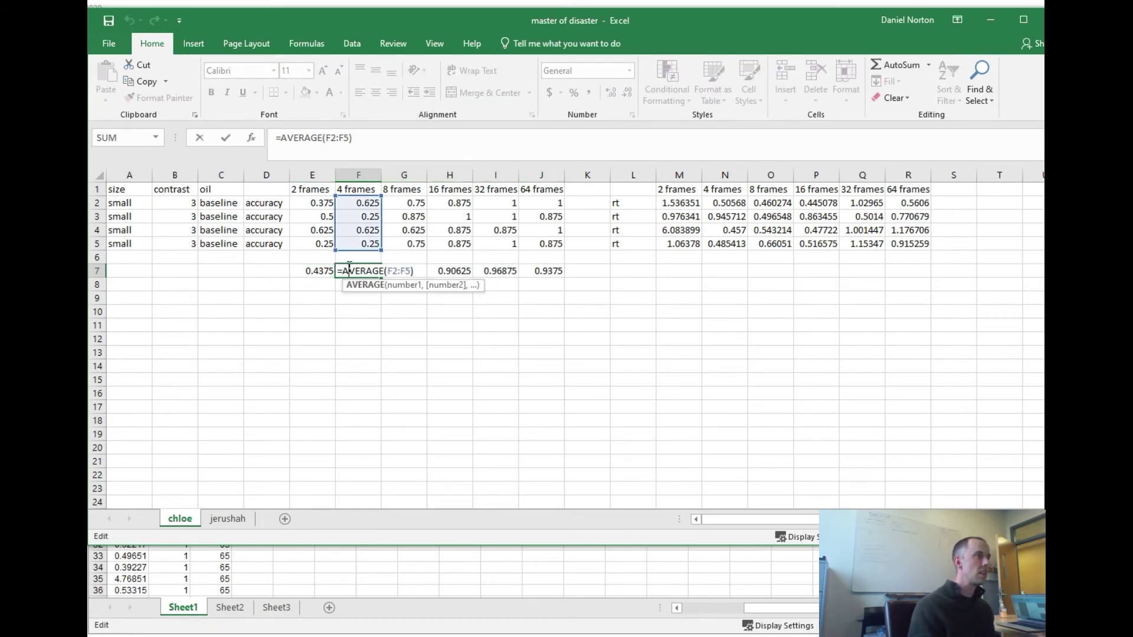
key(Escape)
double_click(410, 271)
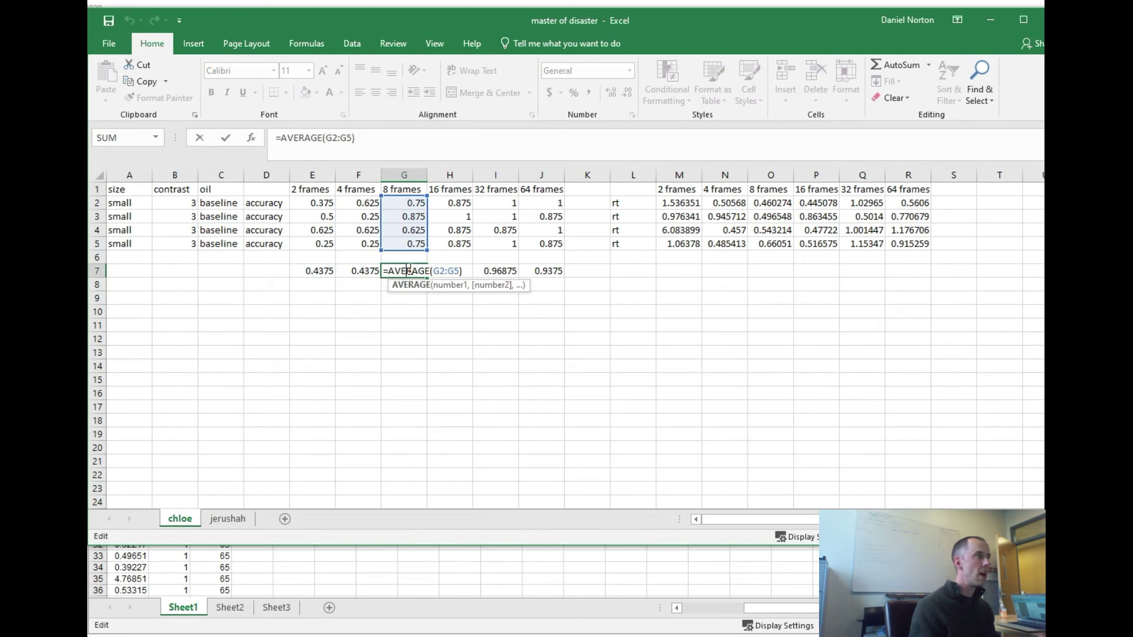
key(Escape)
Copy the 16 frames average formula from H7 to K17 and open it to inspect its shifted range
click(445, 272)
key(ctrl+c)
click(587, 407)
key(ctrl+v)
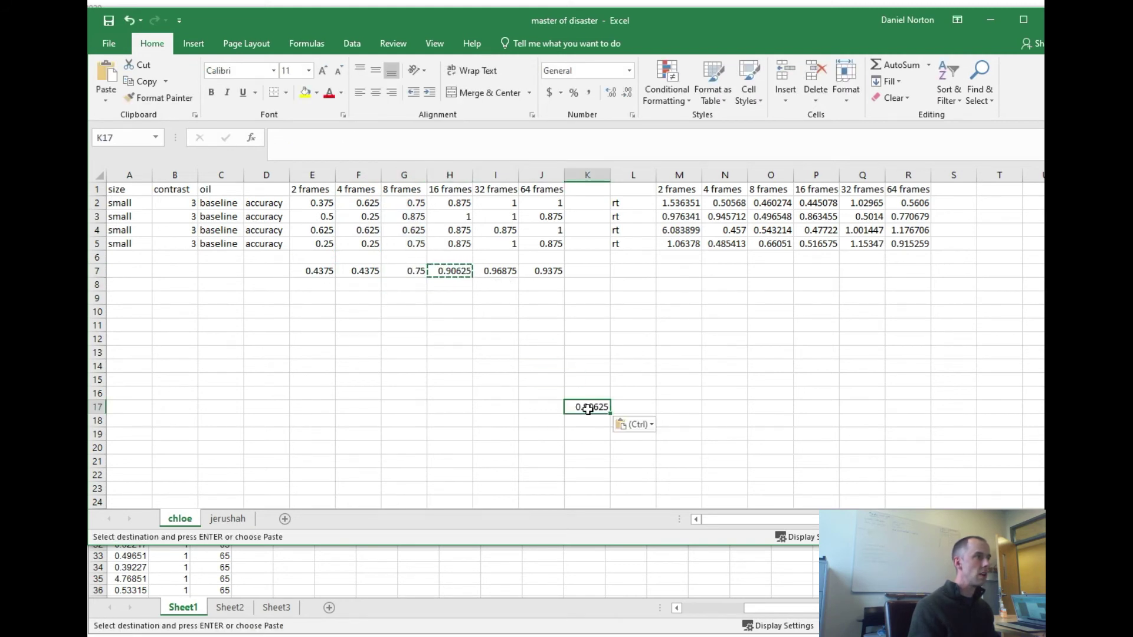
double_click(595, 407)
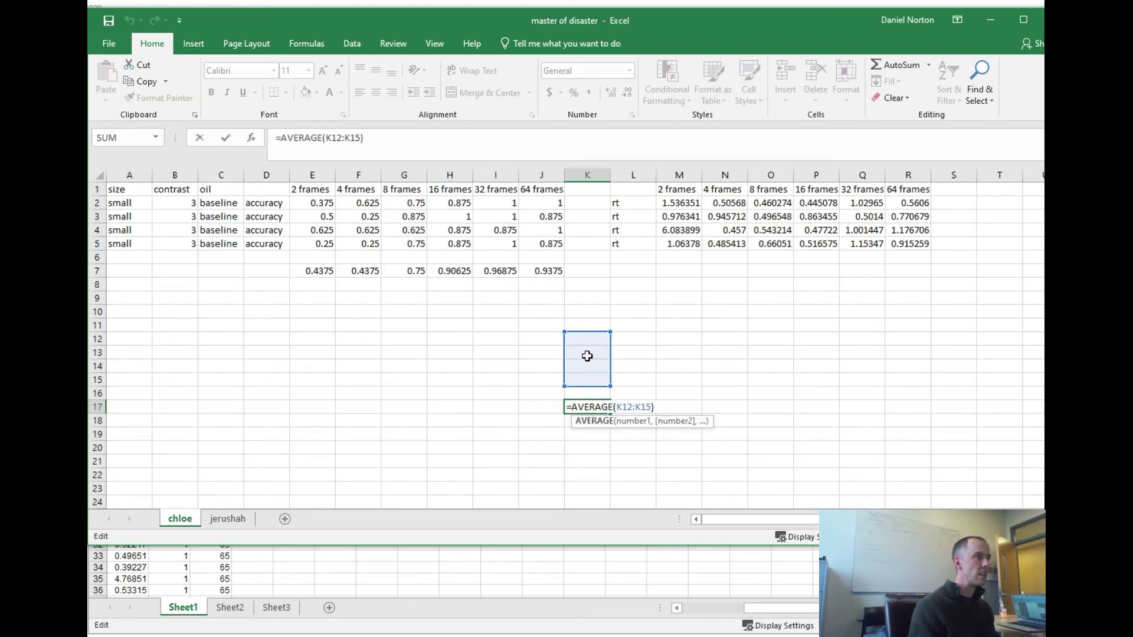
Recheck the ranges of the average formulas in K17 and E7, and clear the copied formula from K17
key(Return)
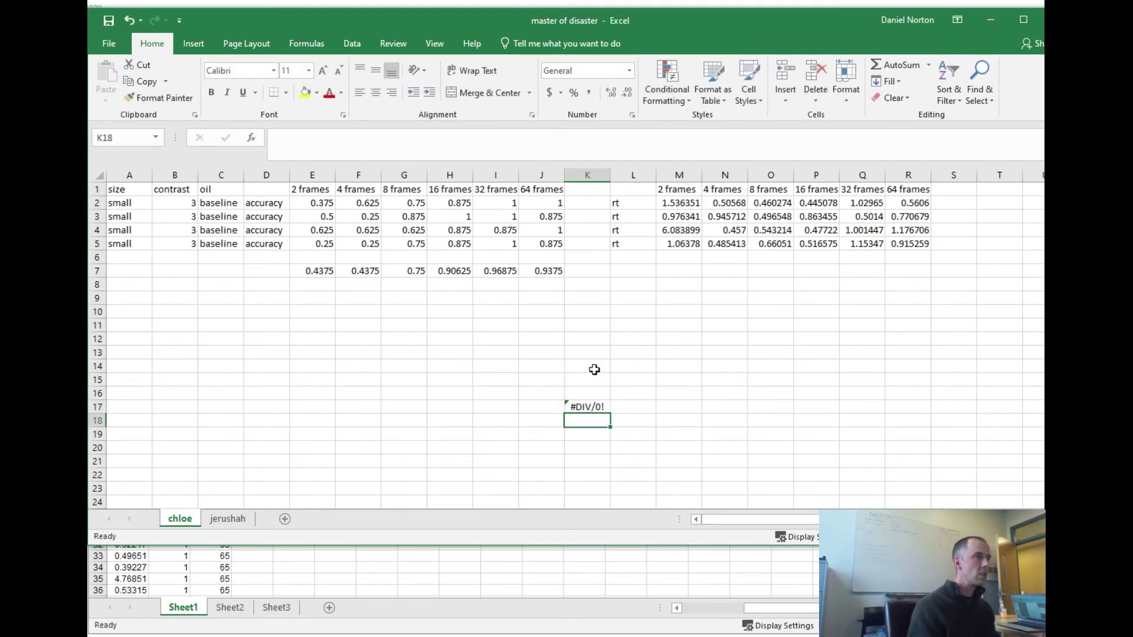
key(Up)
double_click(589, 407)
key(Return)
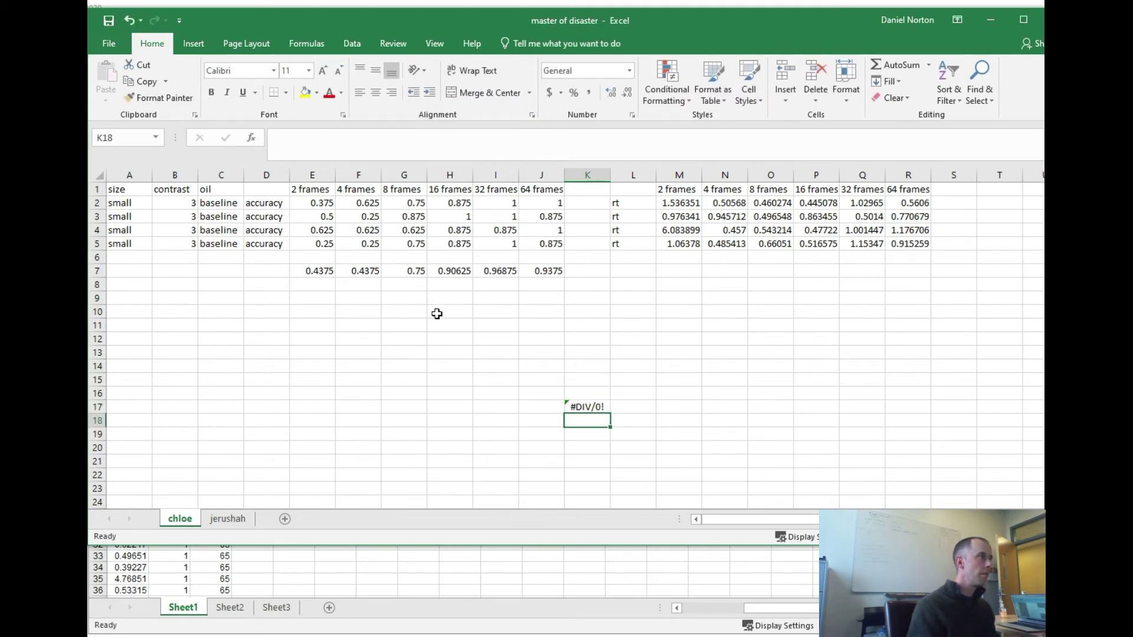
double_click(319, 273)
key(Return)
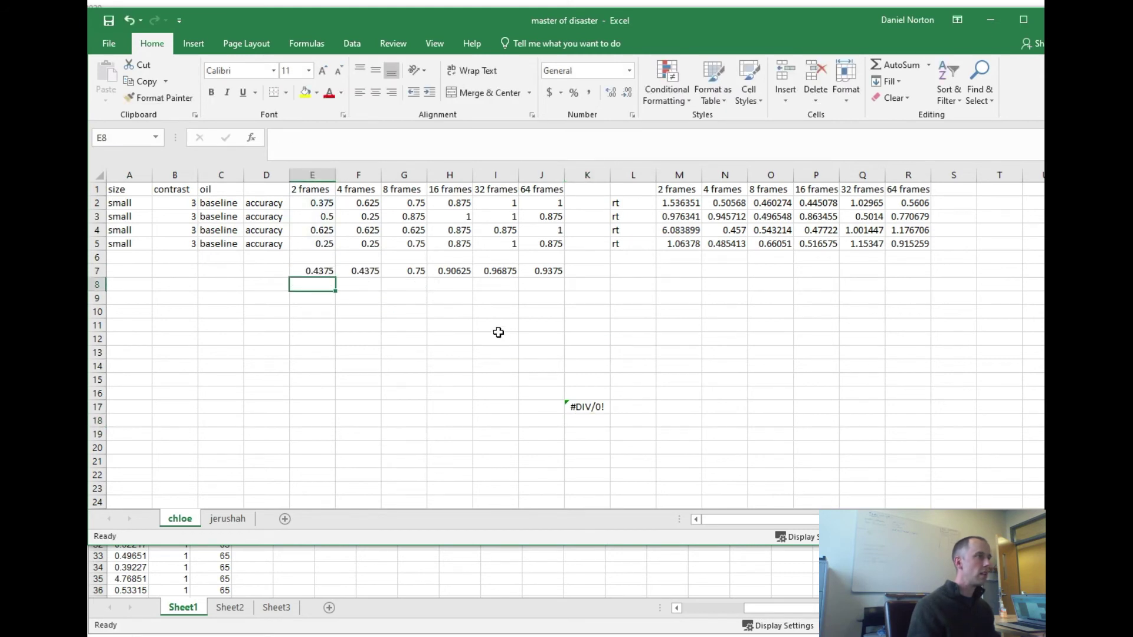
click(574, 400)
key(Delete)
Copy the average formulas from E7:J7 to M7:R7 beneath the reaction time columns, and inspect the 2 frames reaction time in M4
key(Up)
key(Up)
key(Up)
key(Up)
key(Up)
key(Up)
key(Up)
key(Up)
key(Up)
key(Up)
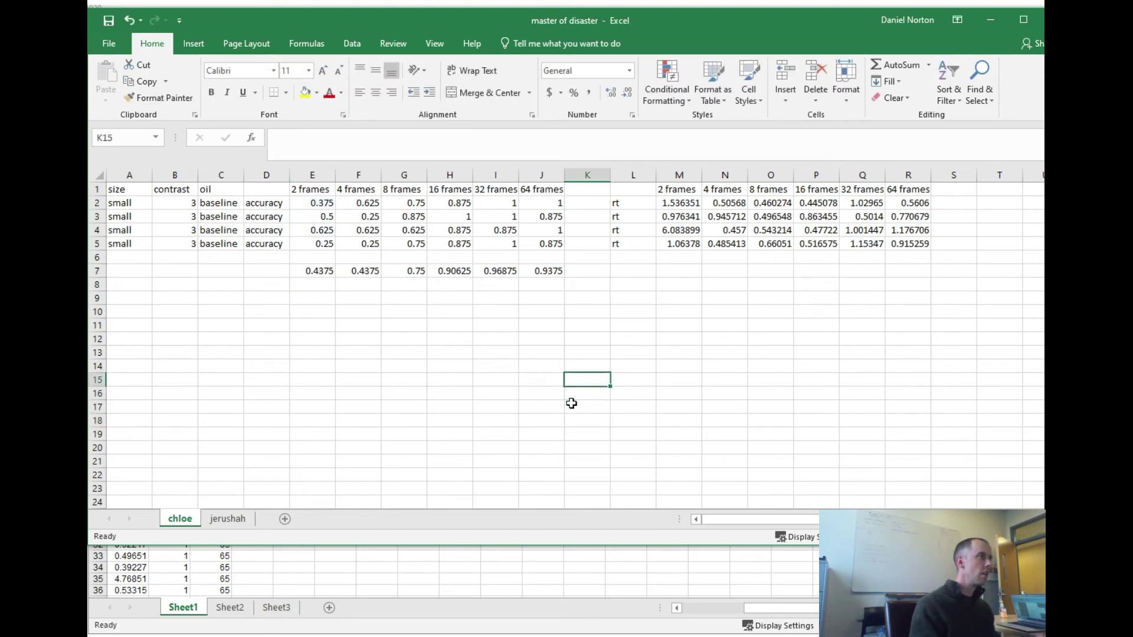
key(Left)
key(shift+Left)
key(shift+Left)
key(shift+Left)
key(shift+Left)
key(shift+Left)
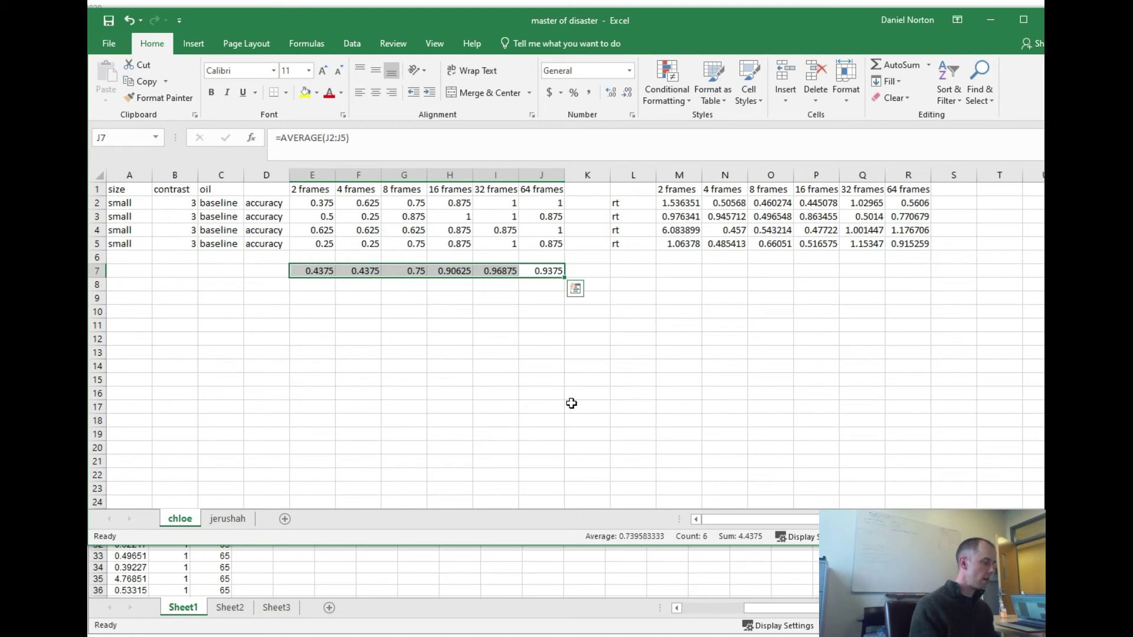
key(ctrl+c)
key(Right)
key(Right)
key(Right)
key(ctrl+v)
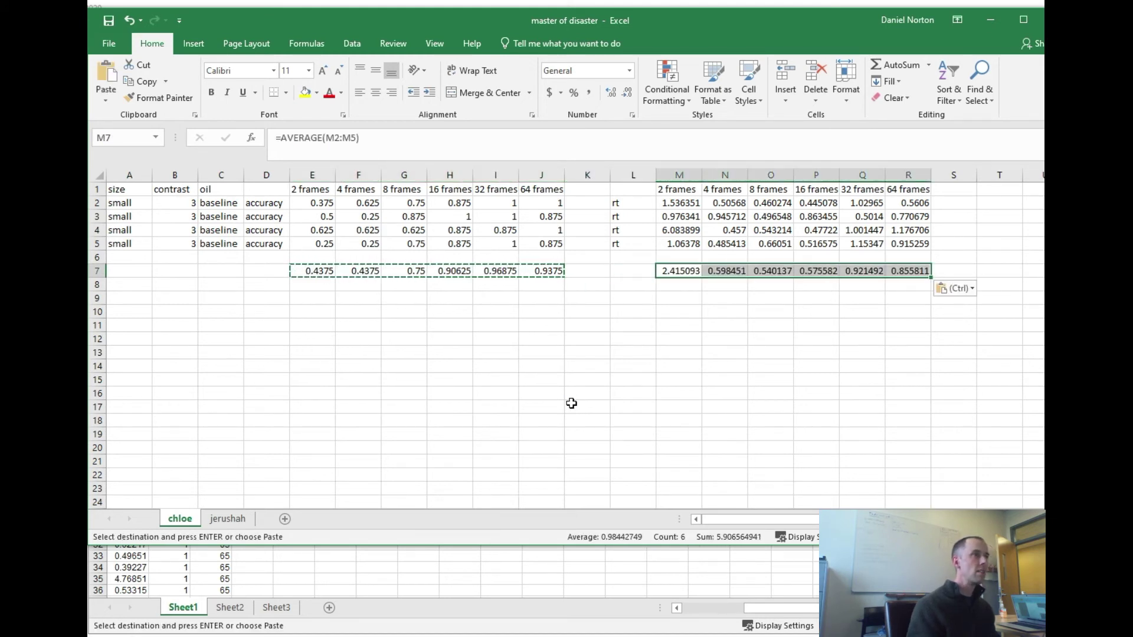
double_click(684, 229)
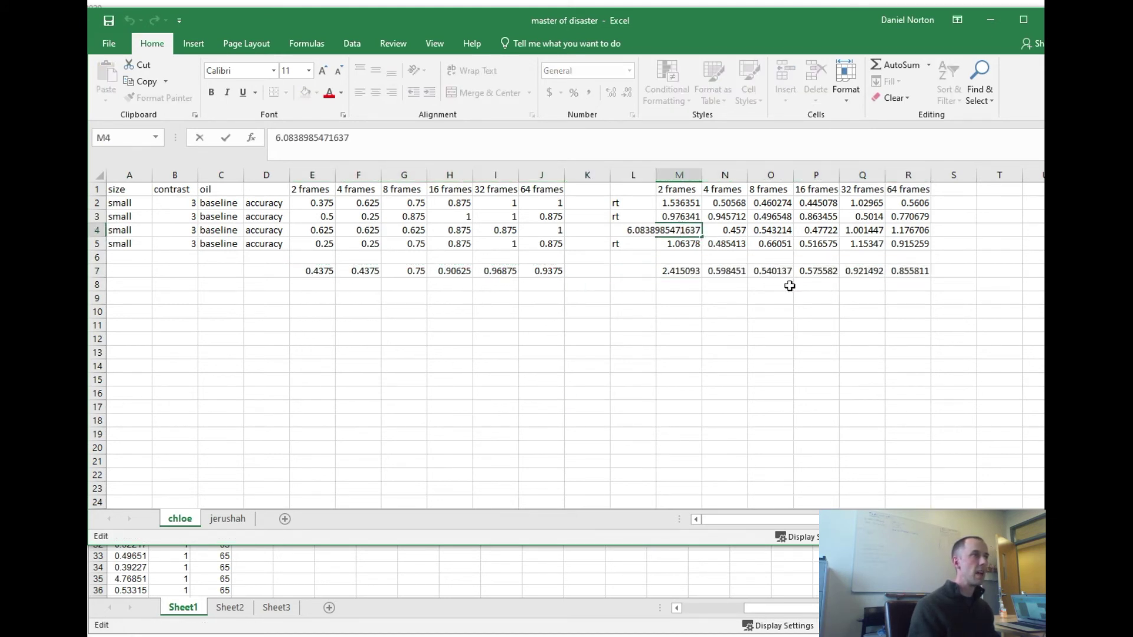
key(Return)
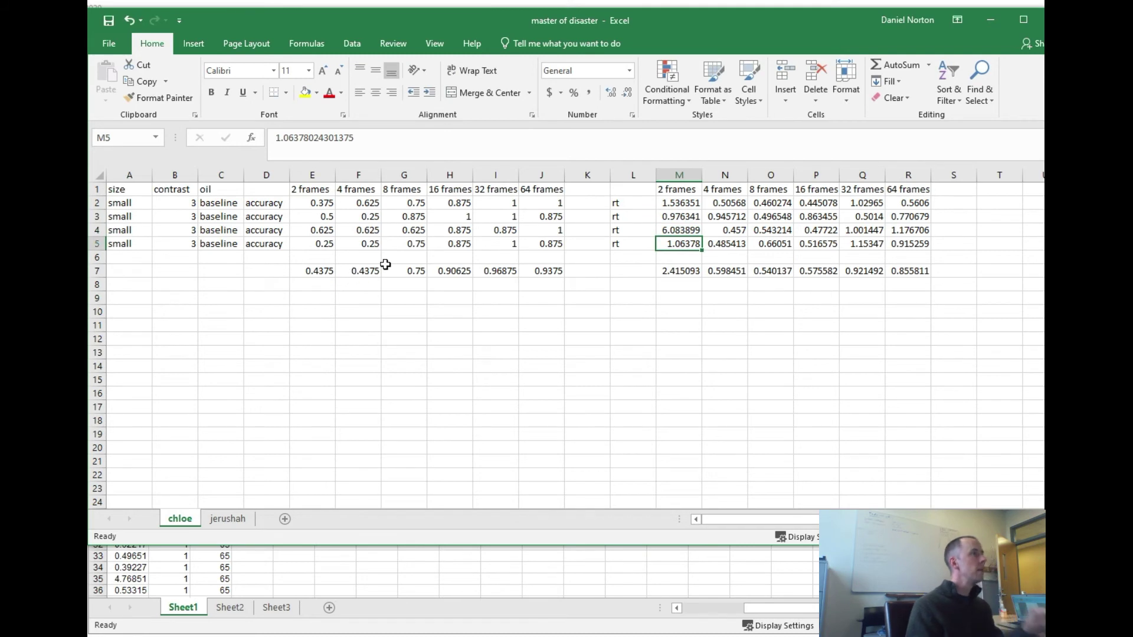
Enter a stdev formula in E8 covering the 2 frames accuracy values in E2:E5
click(319, 285)
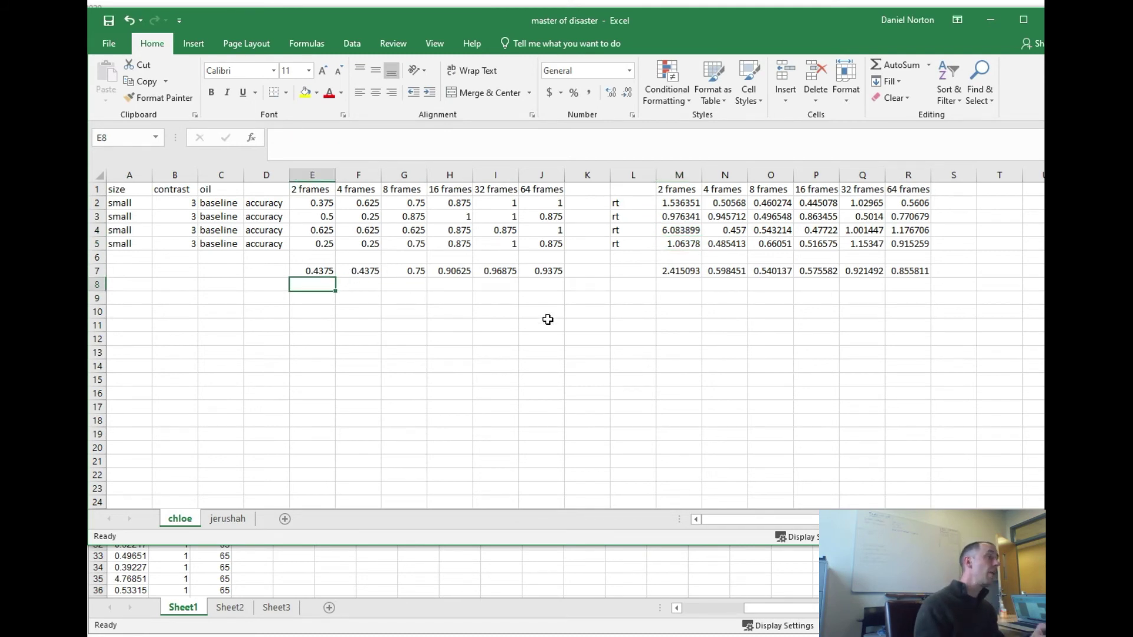
text(=)
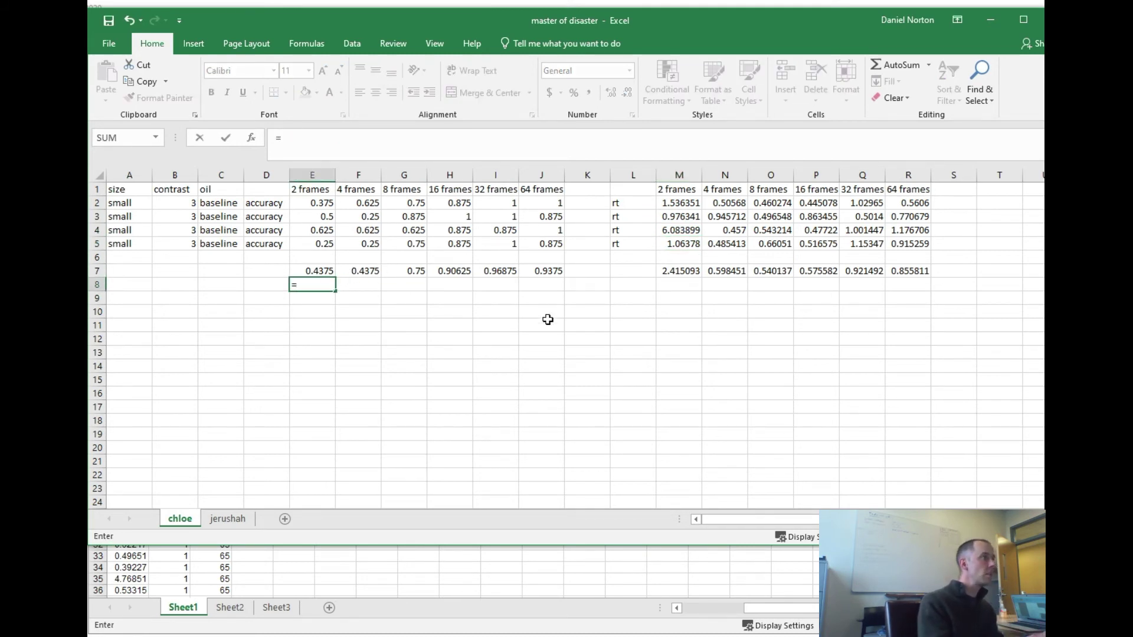
text(stdev()
key(Up)
key(Up)
key(Up)
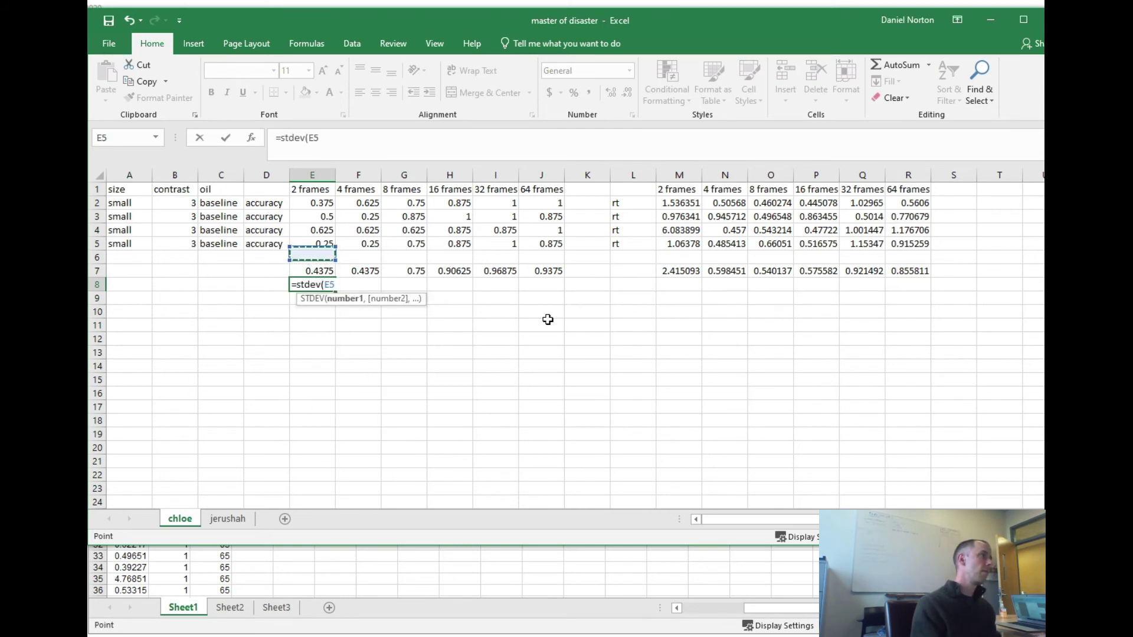
key(shift+Up)
key(shift+Up)
key(shift+Up)
key(Return)
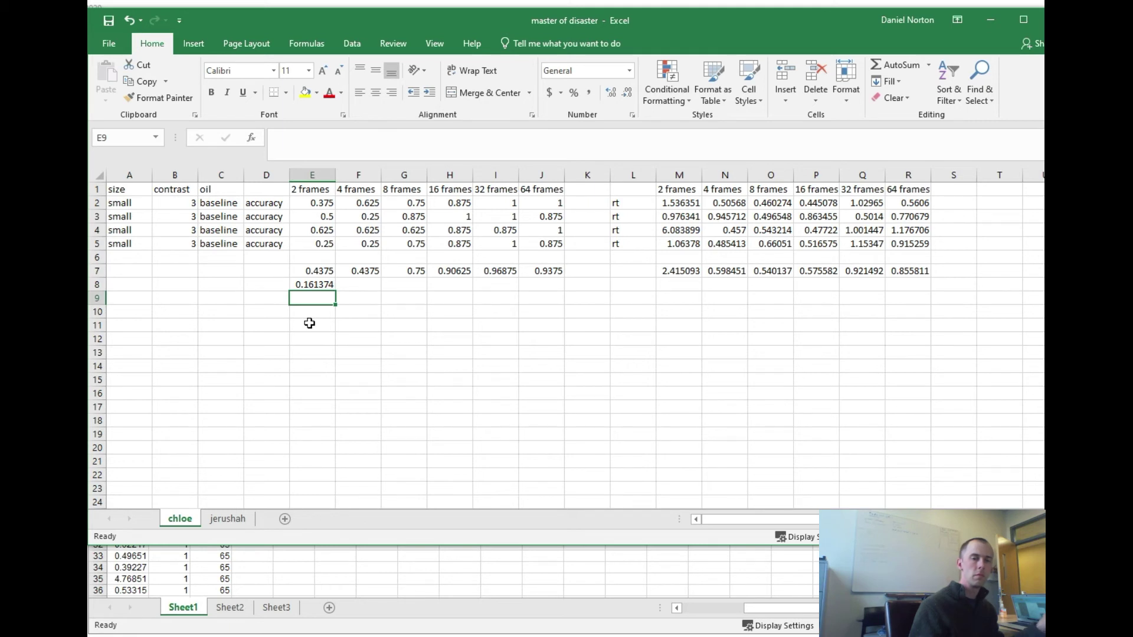
Check the standard deviation formula in E8 and copy it across row 8 through J8
double_click(328, 285)
key(Escape)
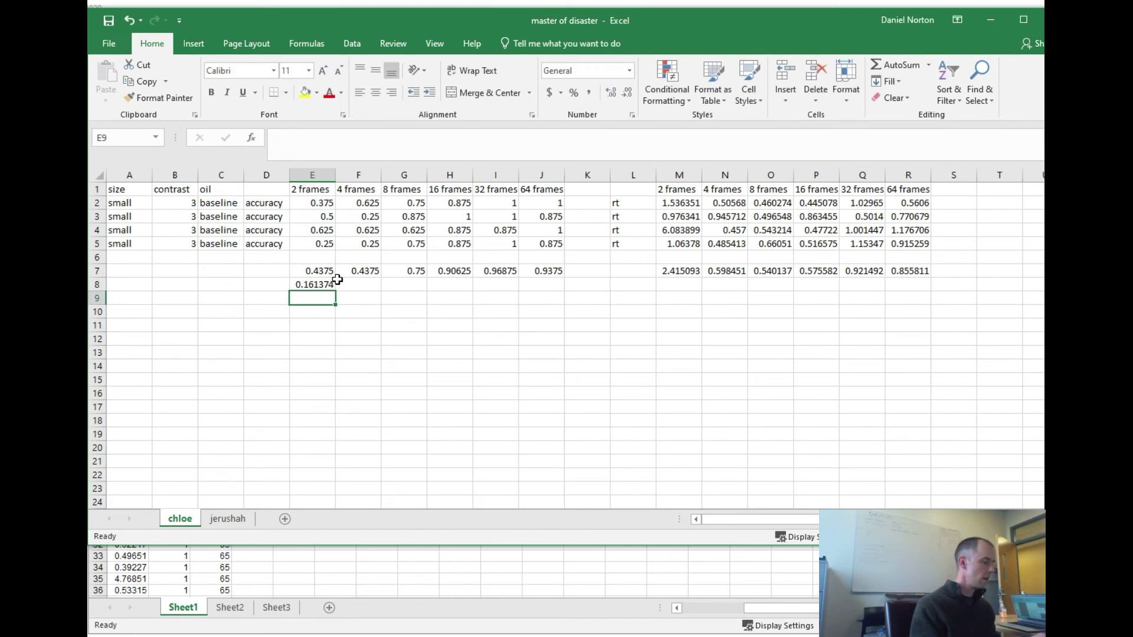
key(ctrl+c)
key(shift+Right)
key(shift+Right)
key(shift+Right)
key(shift+Right)
key(shift+Right)
key(ctrl+v)
Paste the copied standard deviation formula into M8:R8 beneath the reaction time averages
key(Right)
key(Right)
key(Right)
key(Right)
key(Right)
key(Right)
key(Right)
key(Right)
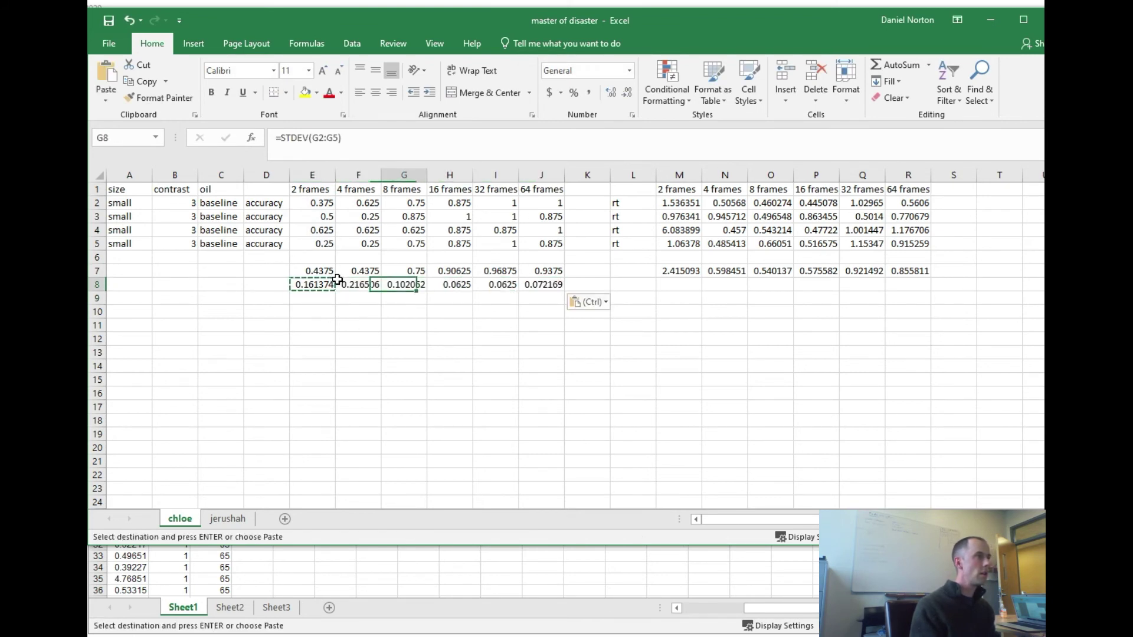
key(shift+Right)
key(shift+Right)
key(shift+Right)
key(shift+Right)
key(shift+Right)
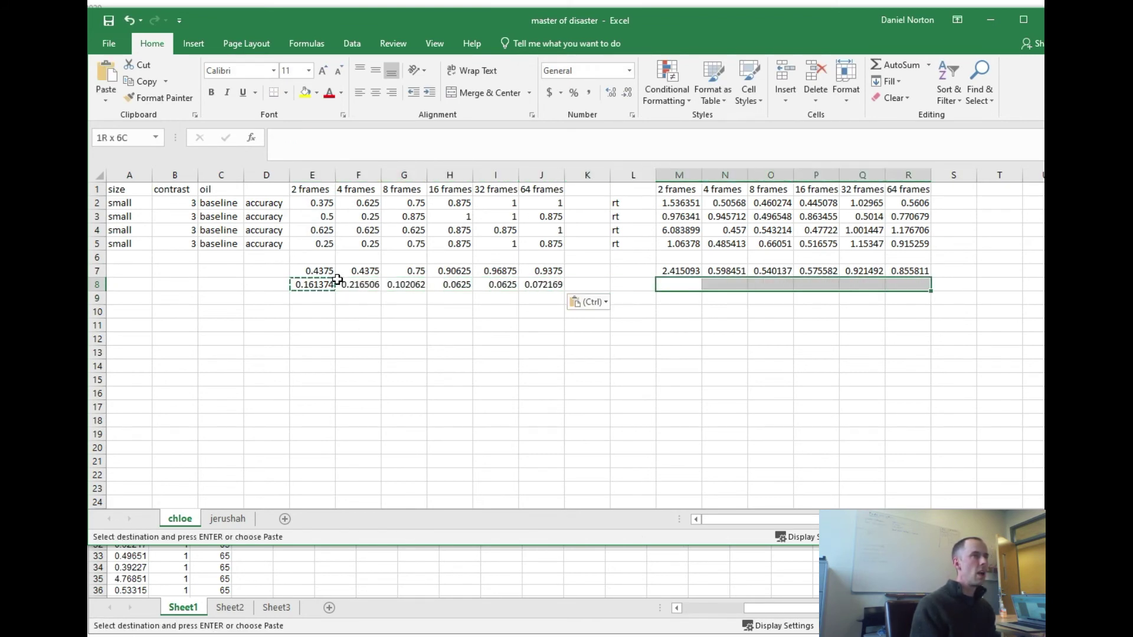
key(Return)
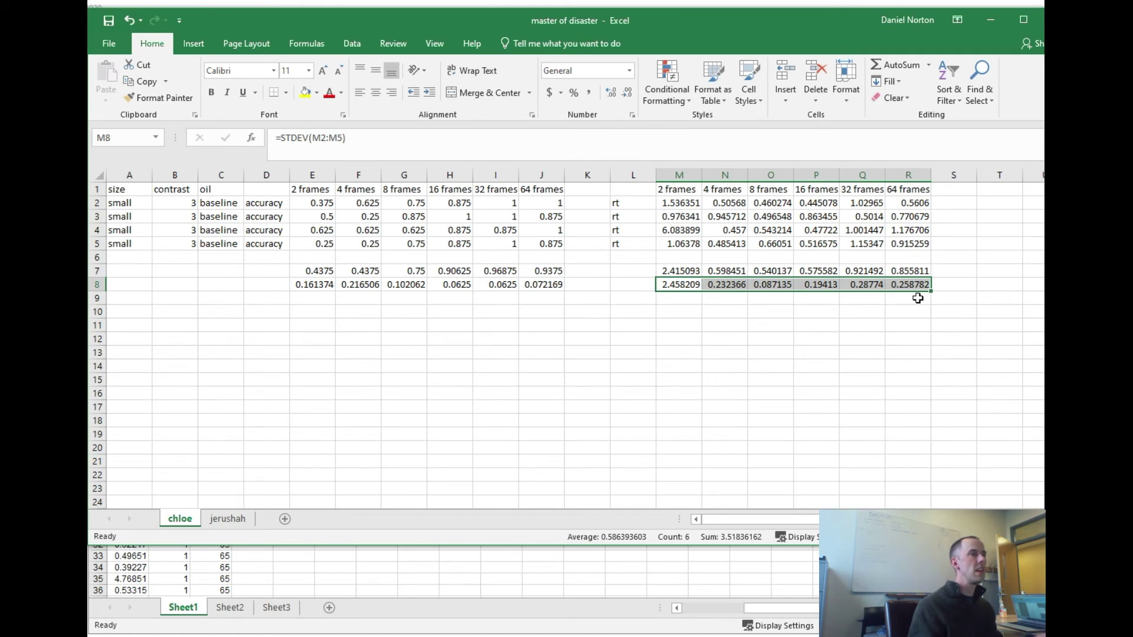
Inspect the cell ranges used by the standard deviation formulas in R8 and E8
double_click(916, 285)
key(Return)
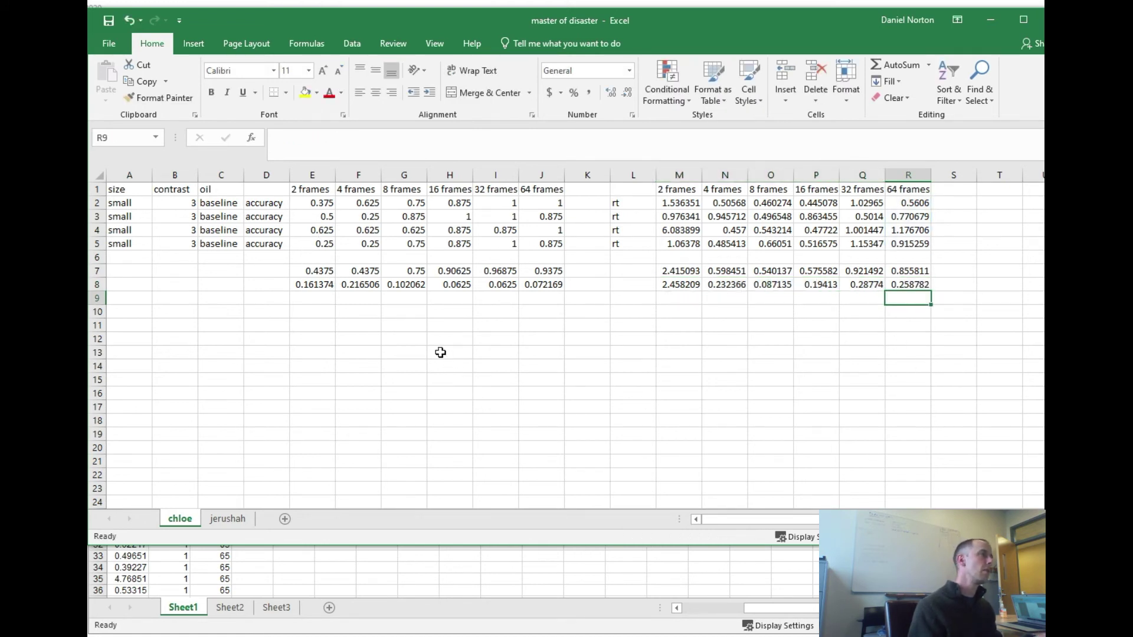
click(312, 286)
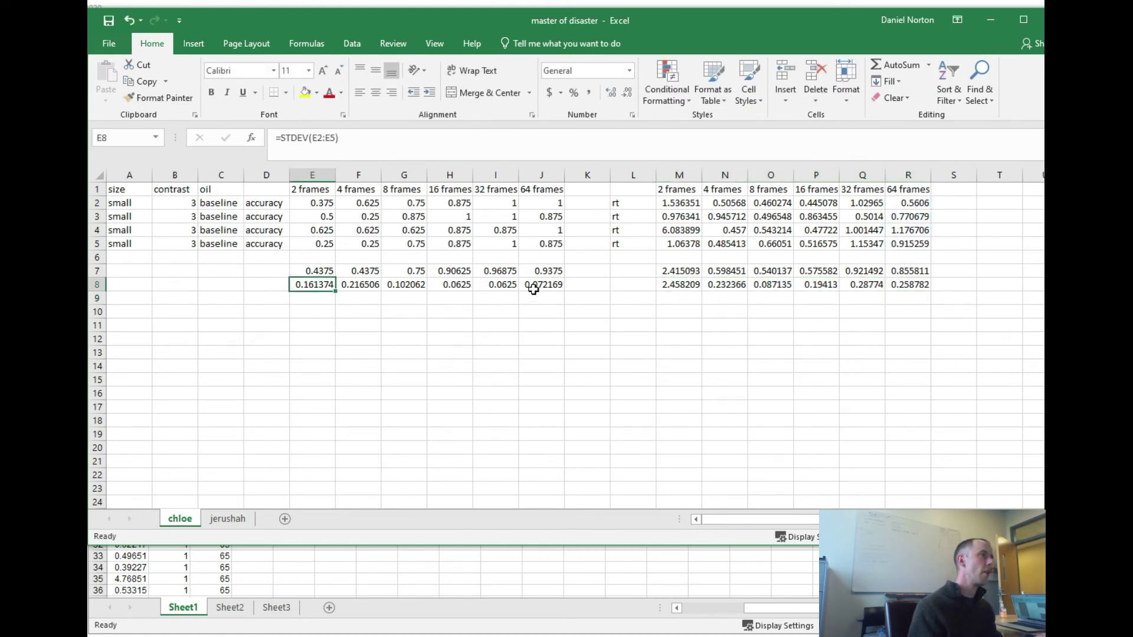
double_click(308, 286)
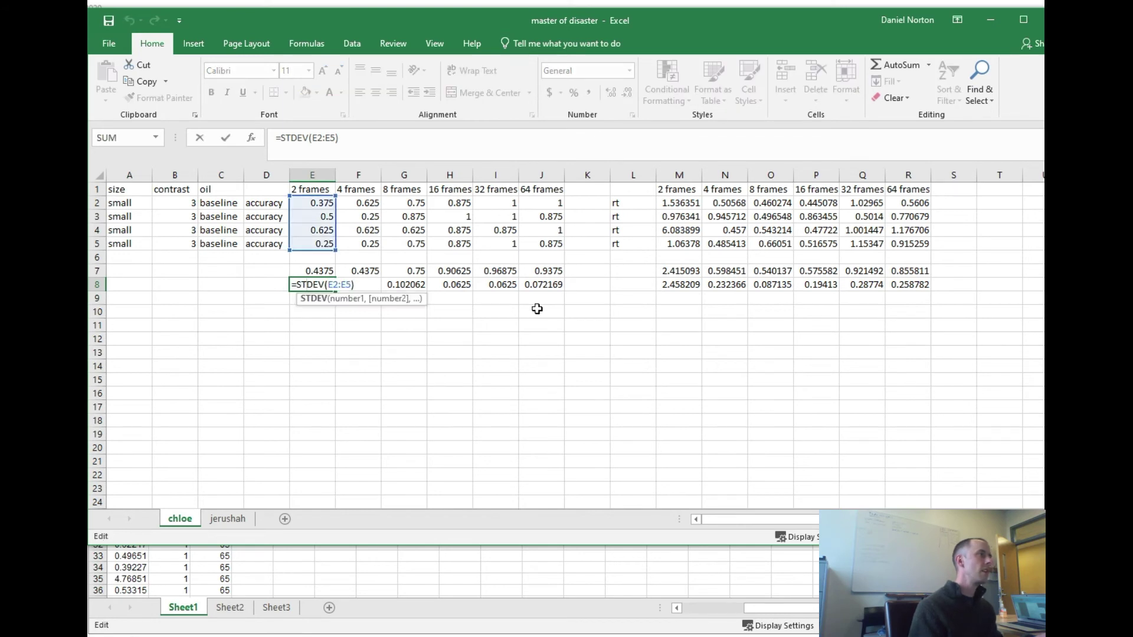
key(Return)
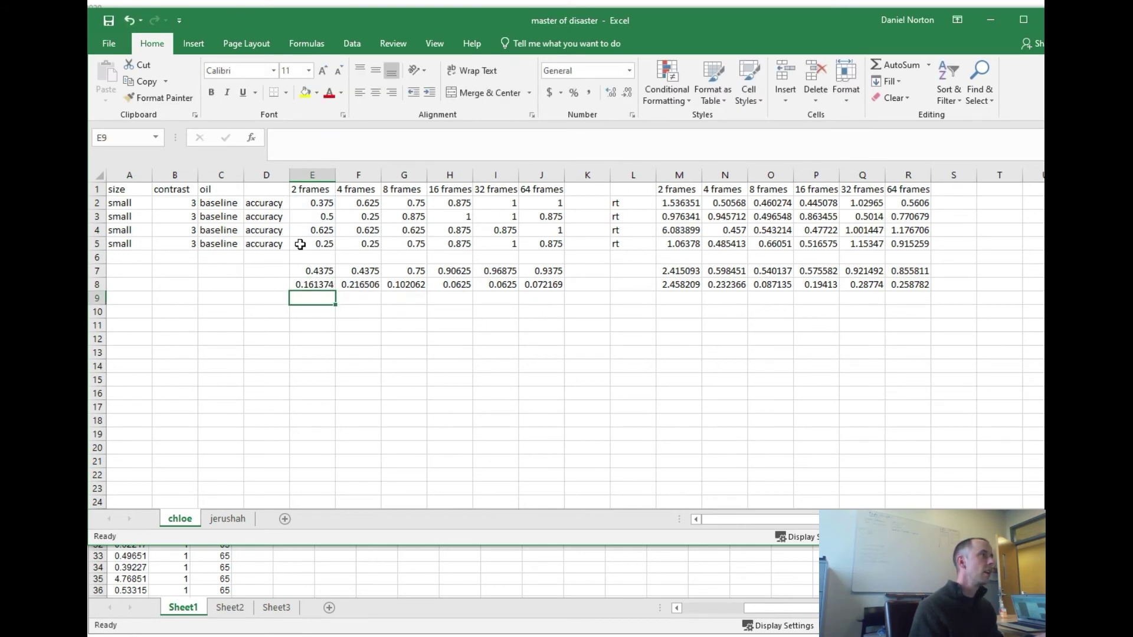
Inspect the average formulas in E7 and F7 and the cells they cover
key(Up)
key(Up)
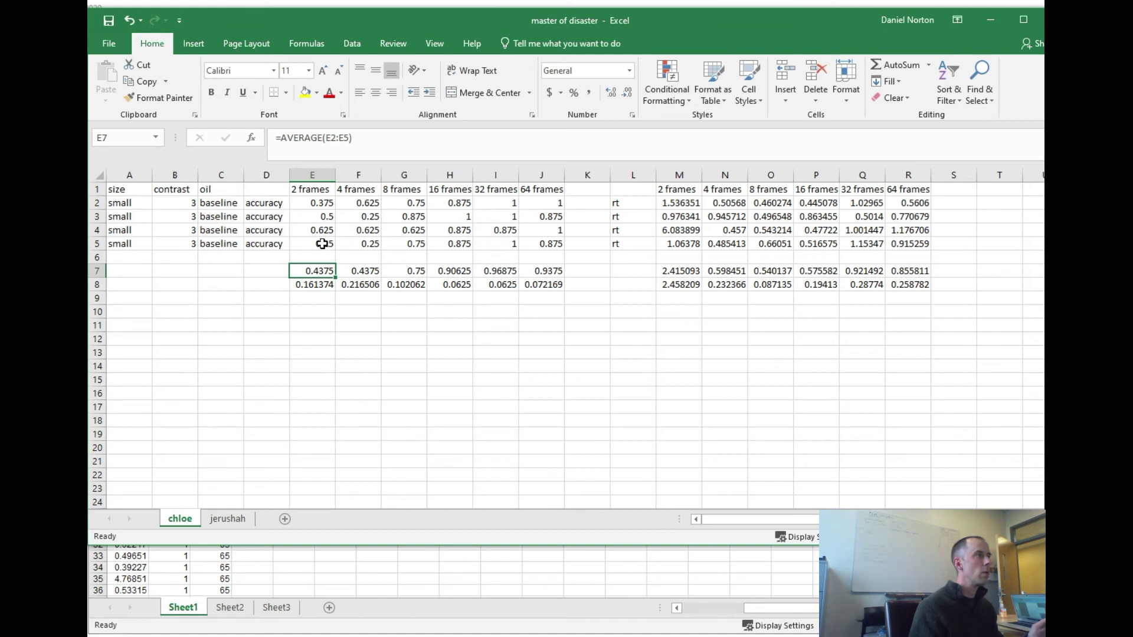
double_click(371, 271)
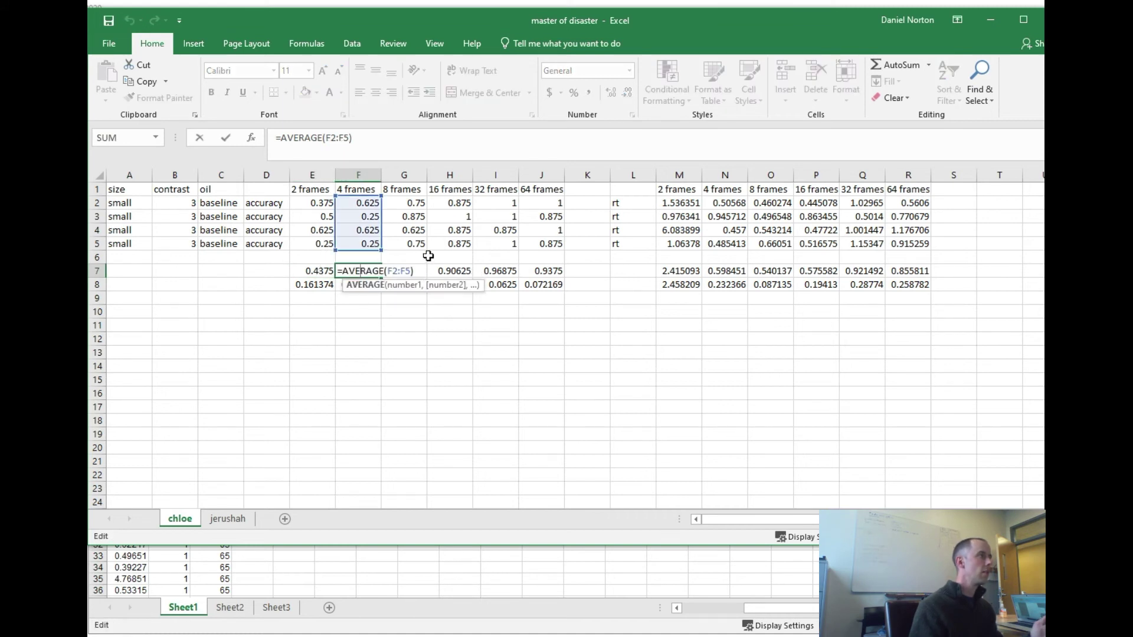
key(Return)
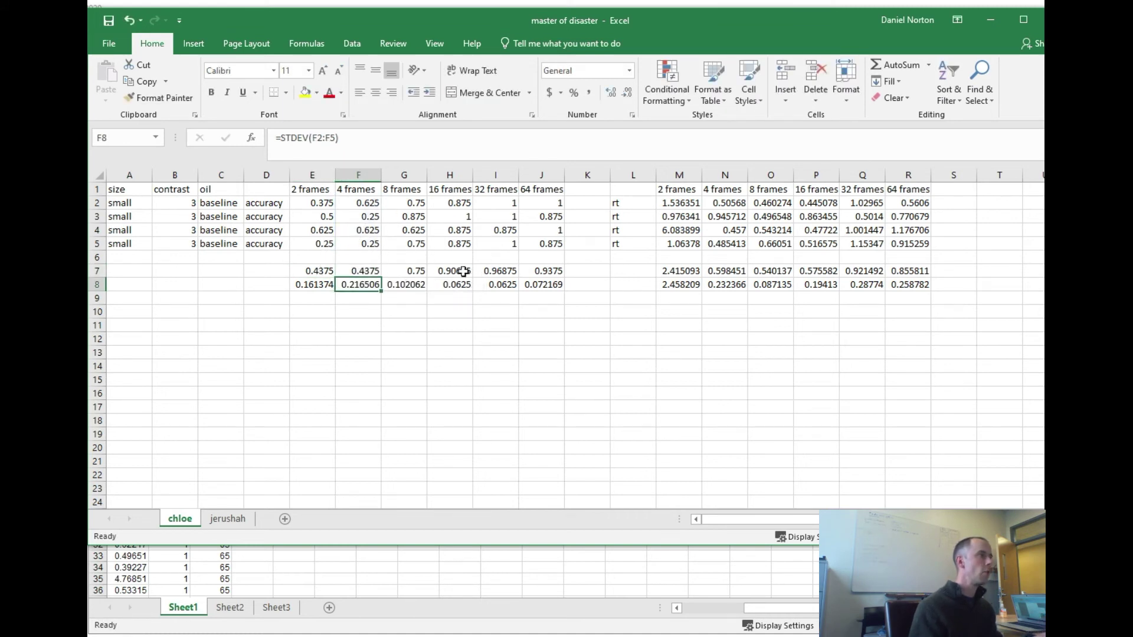
click(359, 271)
double_click(358, 271)
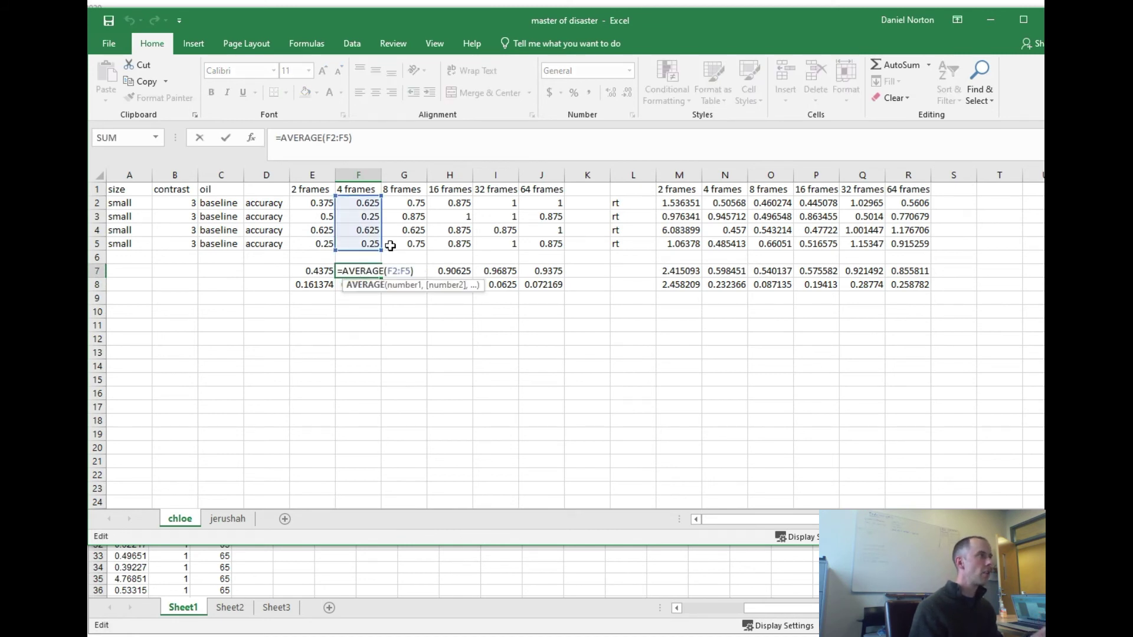
key(Return)
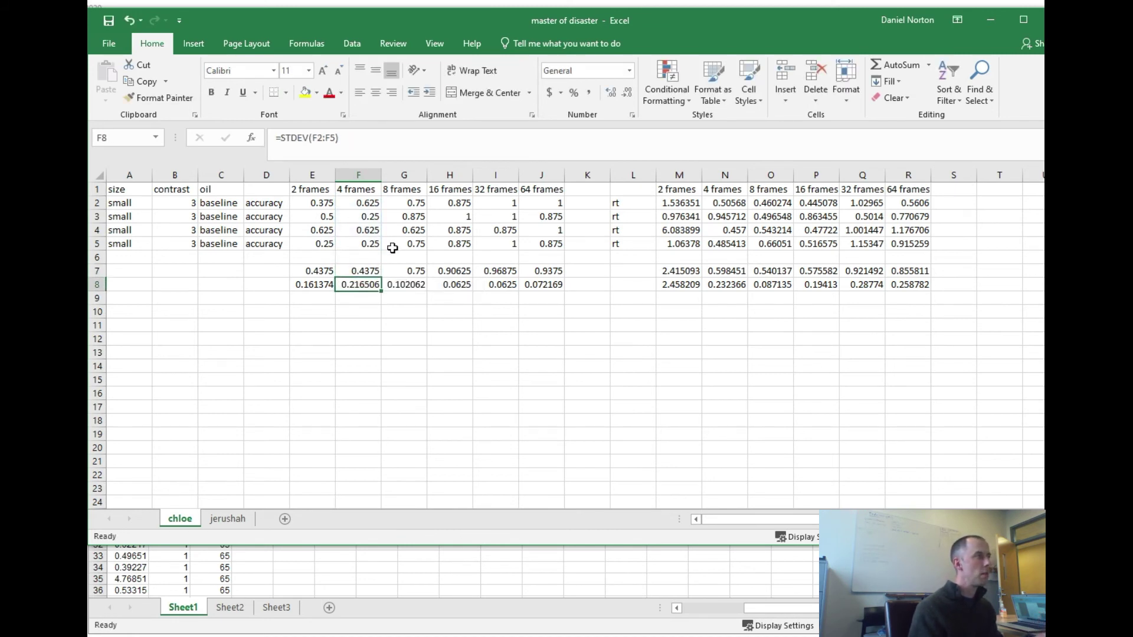
Inspect the cell ranges used by the standard deviation formulas in F8 and J8
double_click(363, 285)
key(Return)
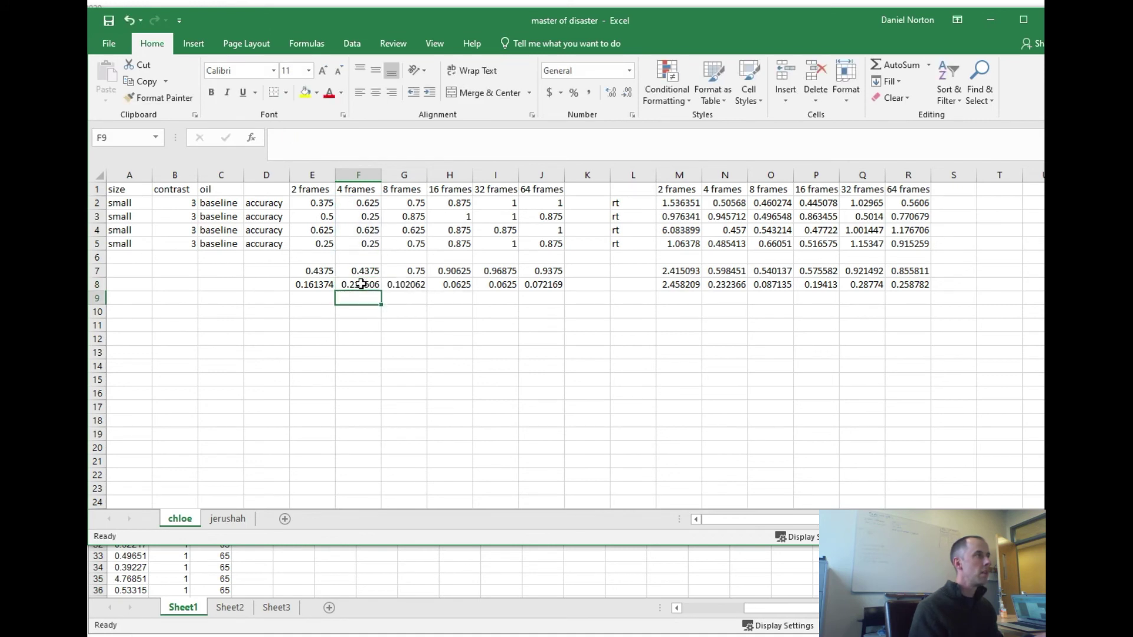
click(548, 283)
double_click(548, 283)
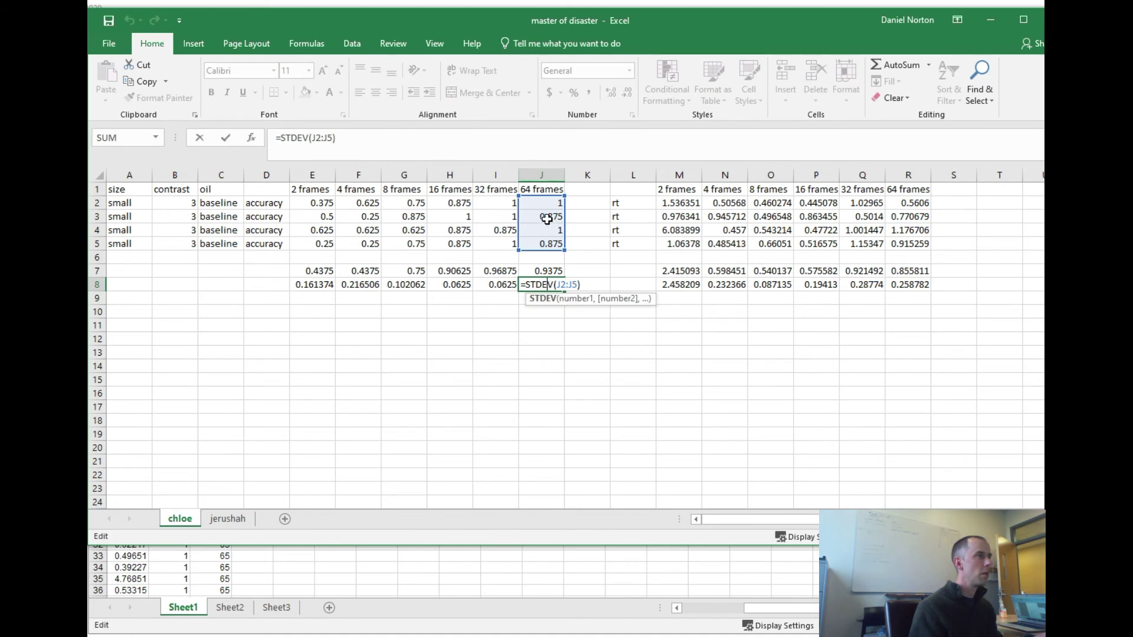
key(Return)
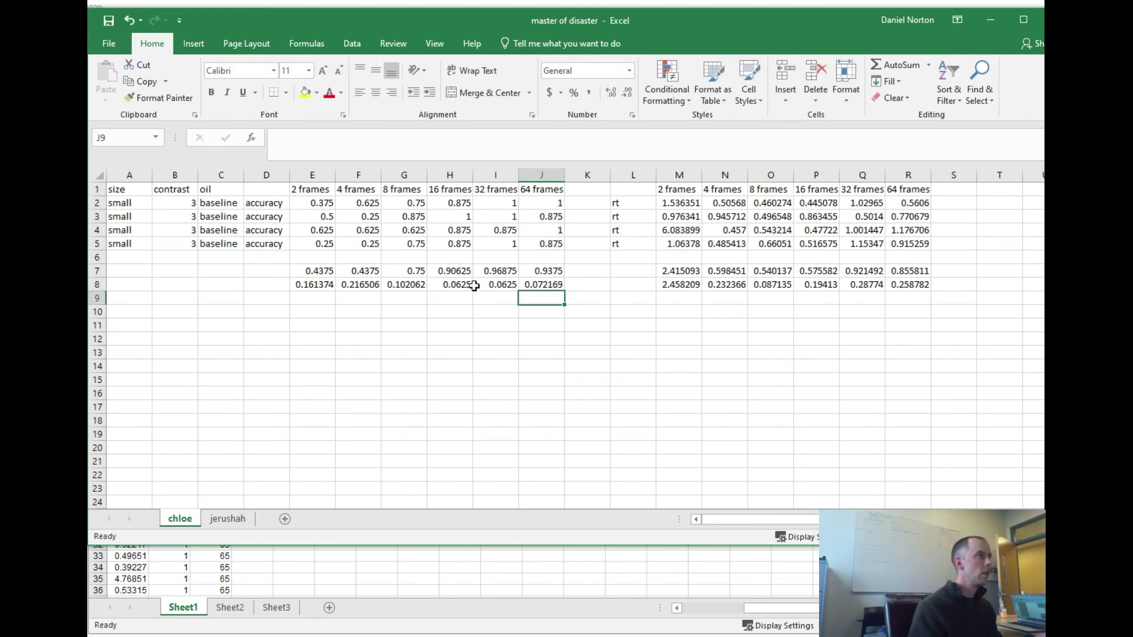
click(544, 285)
Compute the 2-frame accuracy standard error in E9 with =E8/SQRT(COUNT(E2:E5))
click(324, 298)
text(=)
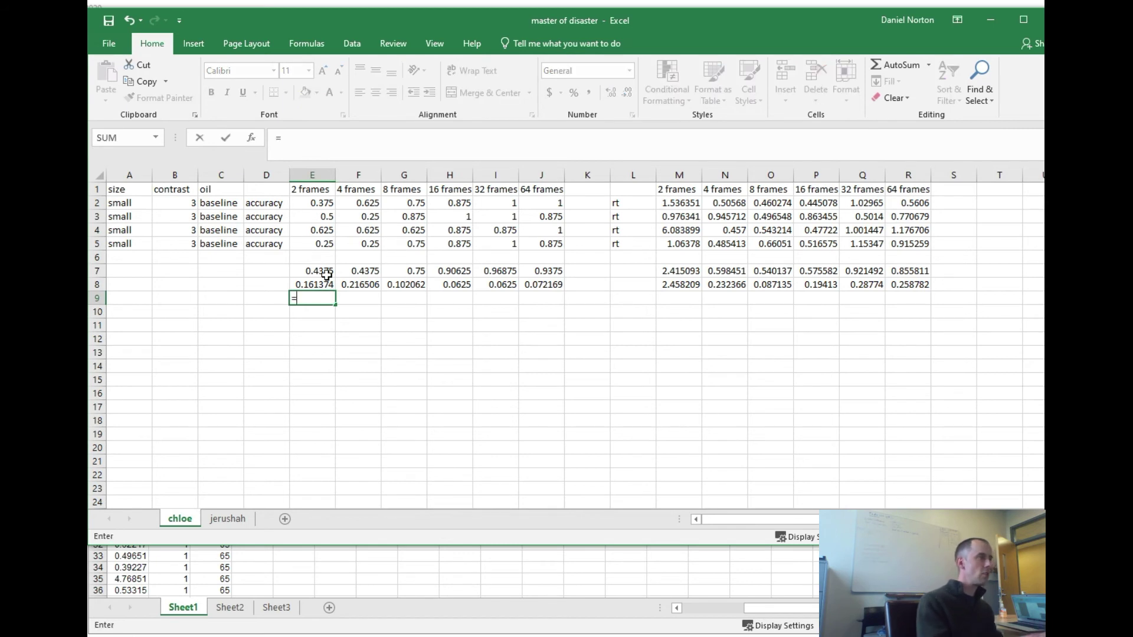
key(Up)
text(/)
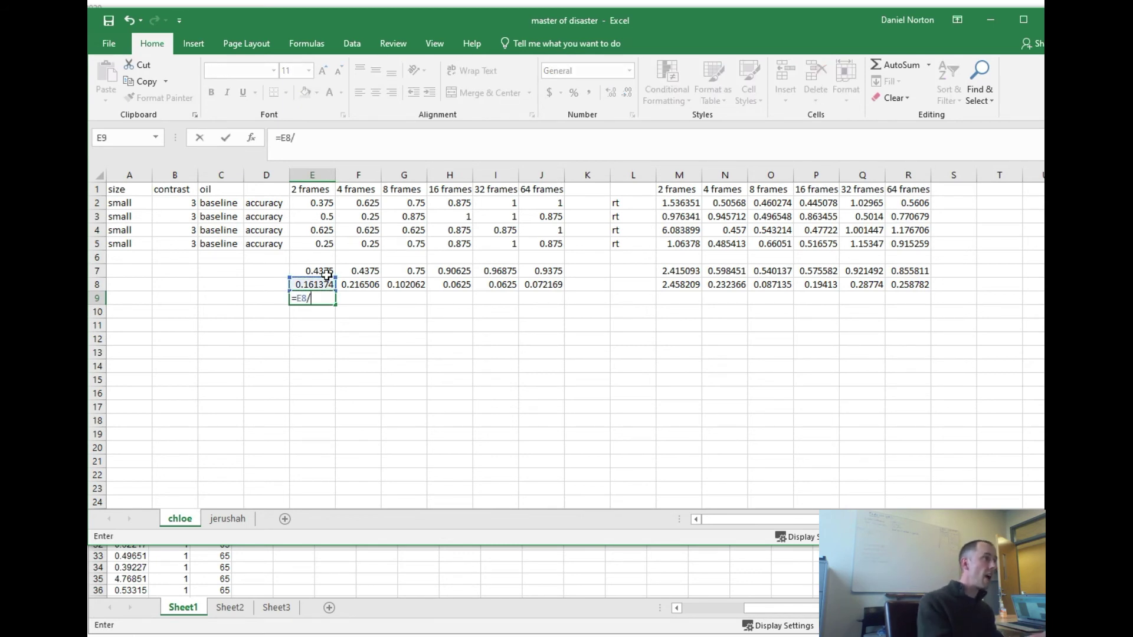
text(sqrt)
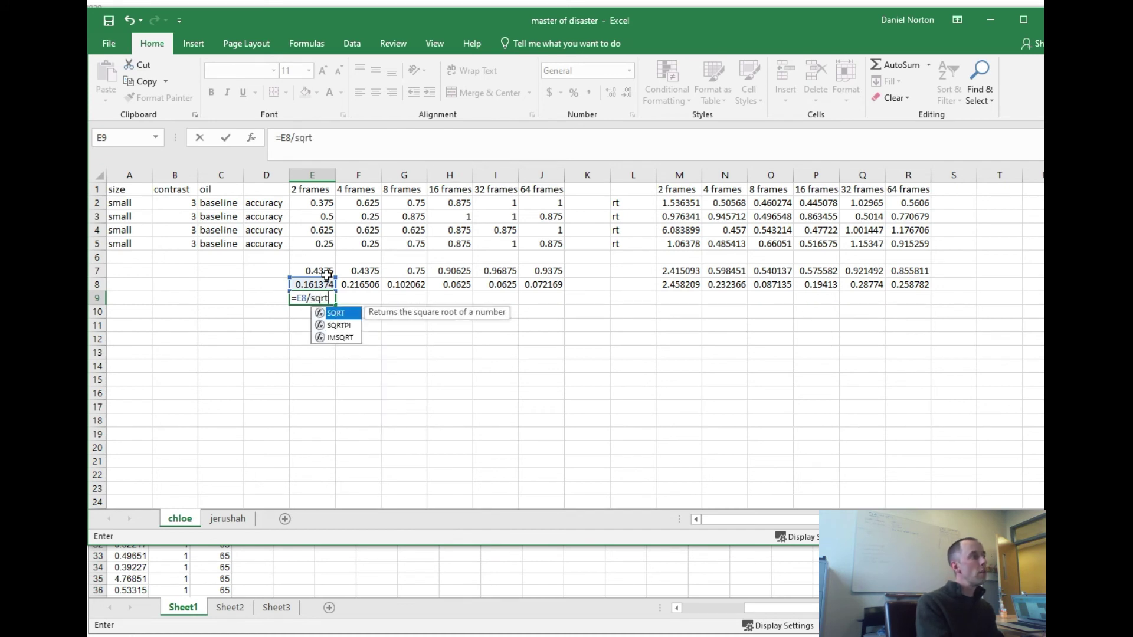
text((count()
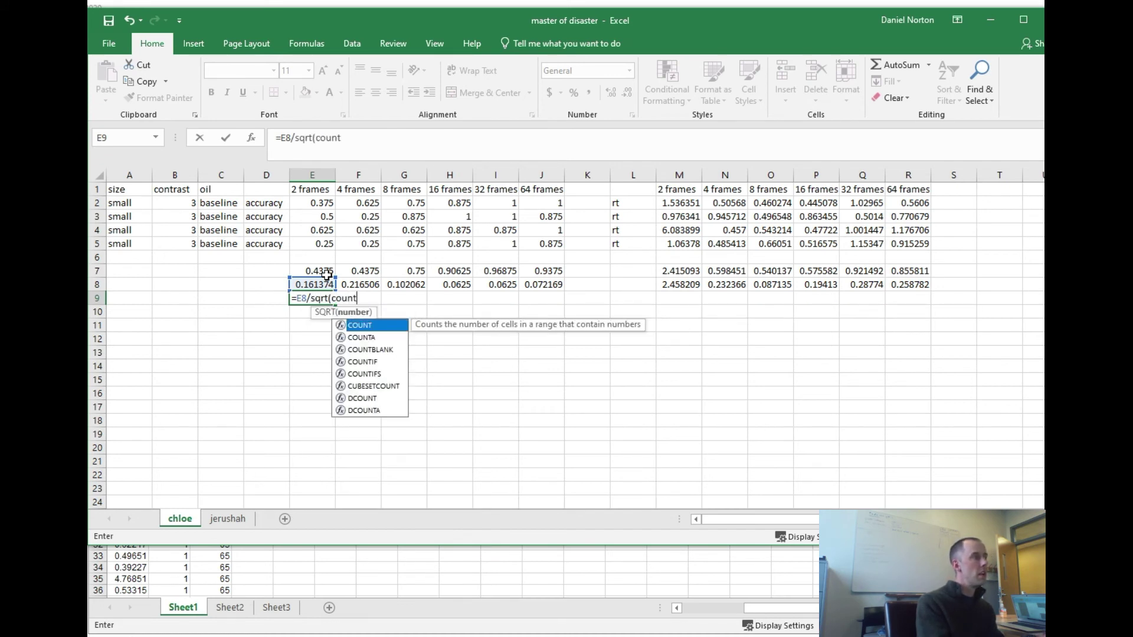
key(Up)
key(Up)
key(Up)
key(Up)
key(shift+Up)
key(shift+Up)
key(shift+Up)
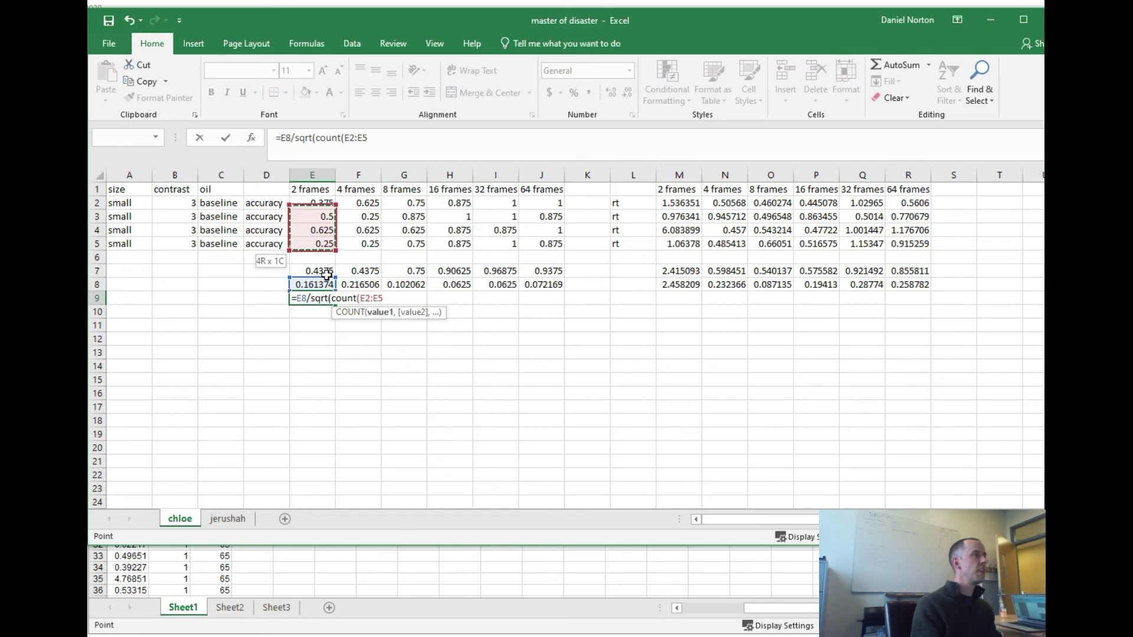
text())
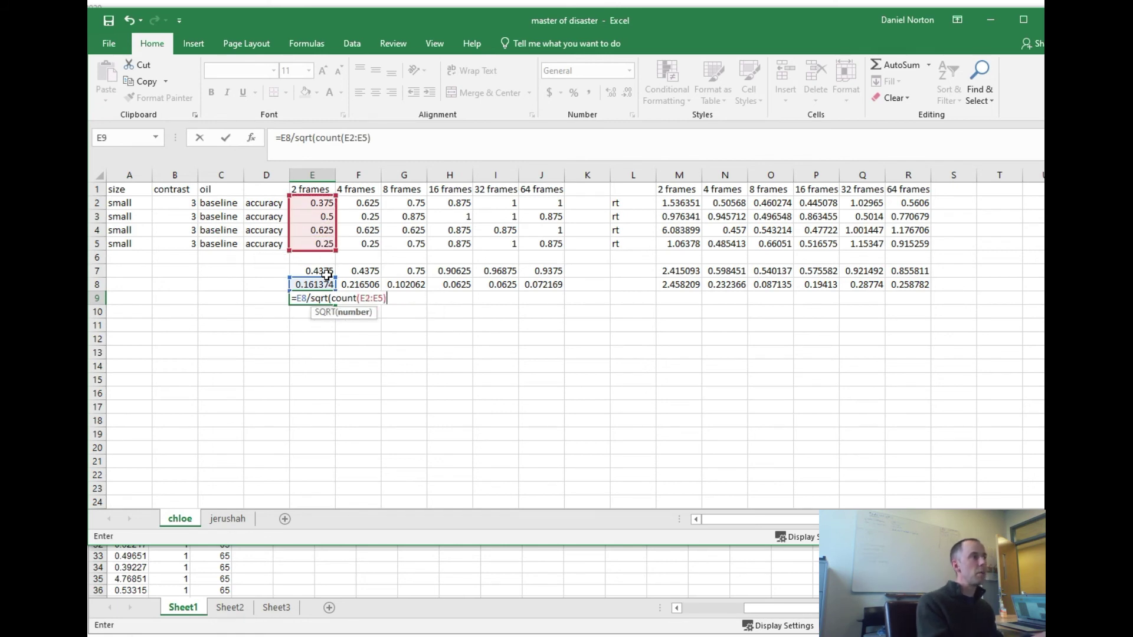
text())
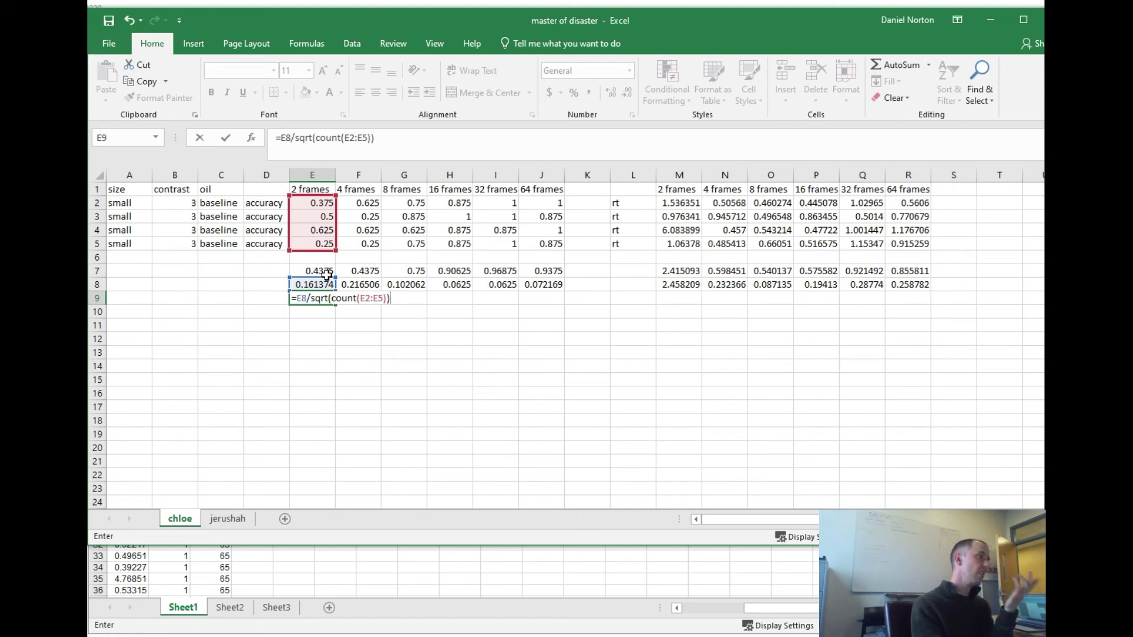
key(Return)
Copy the standard error formula from E9 across through J9 and check the cells the E9 formula references
click(316, 299)
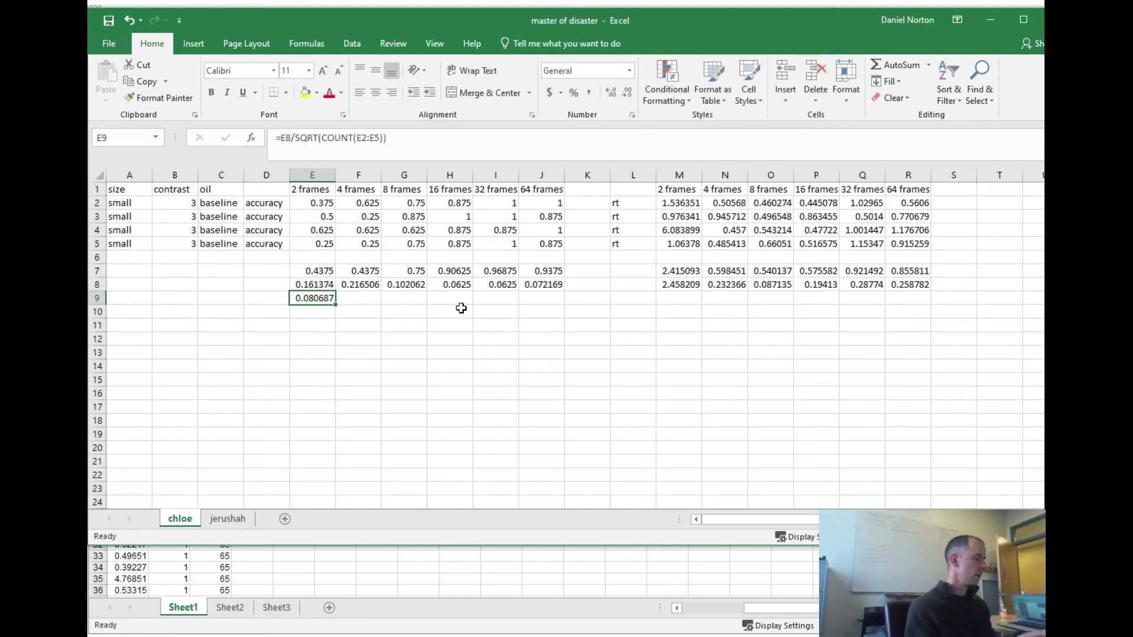
key(ctrl+c)
key(shift+Right)
key(shift+Right)
key(shift+Right)
key(shift+Right)
key(shift+Right)
key(ctrl+v)
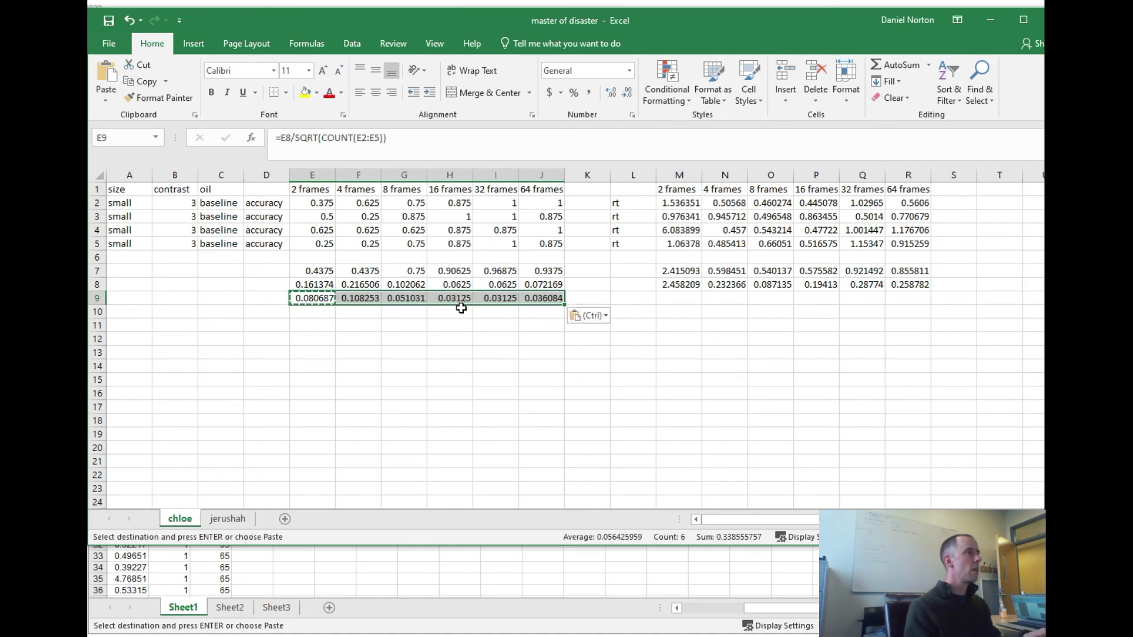
double_click(317, 297)
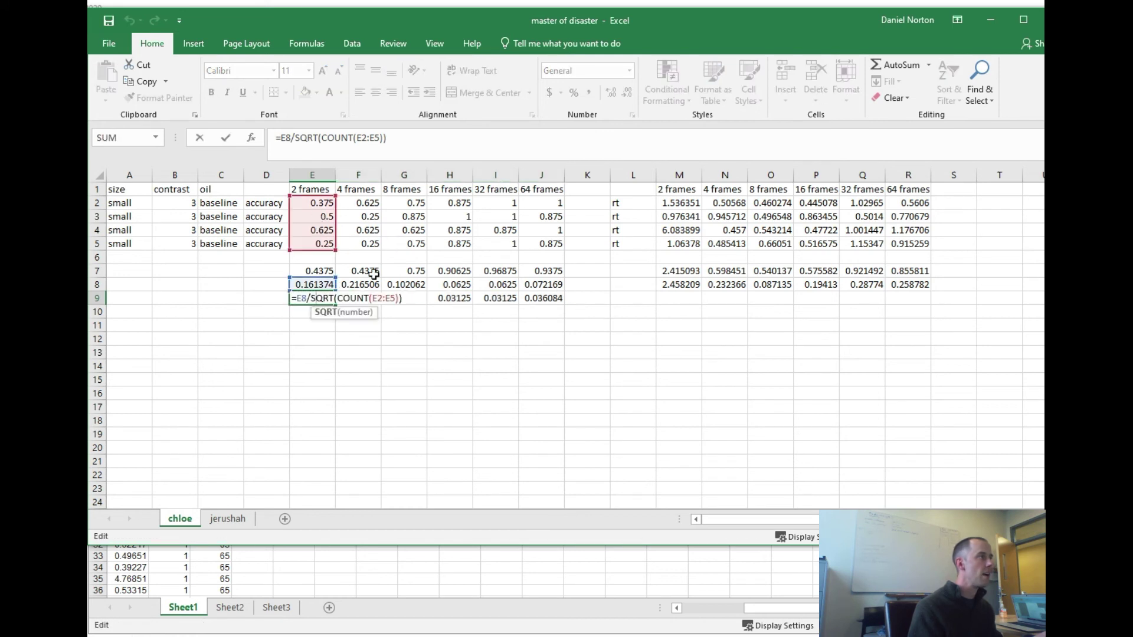
key(Return)
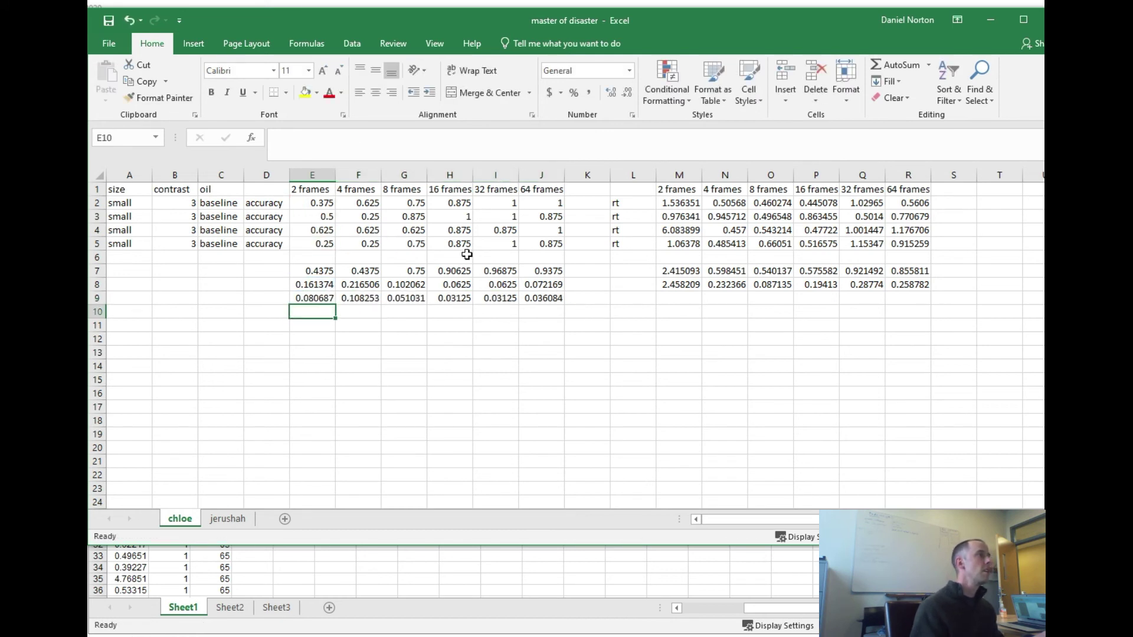
Copy the standard error formulas in E9:J9 to M9:R9 beneath the reaction time standard deviations
drag(299, 300, 334, 298)
key(ctrl+c)
click(686, 301)
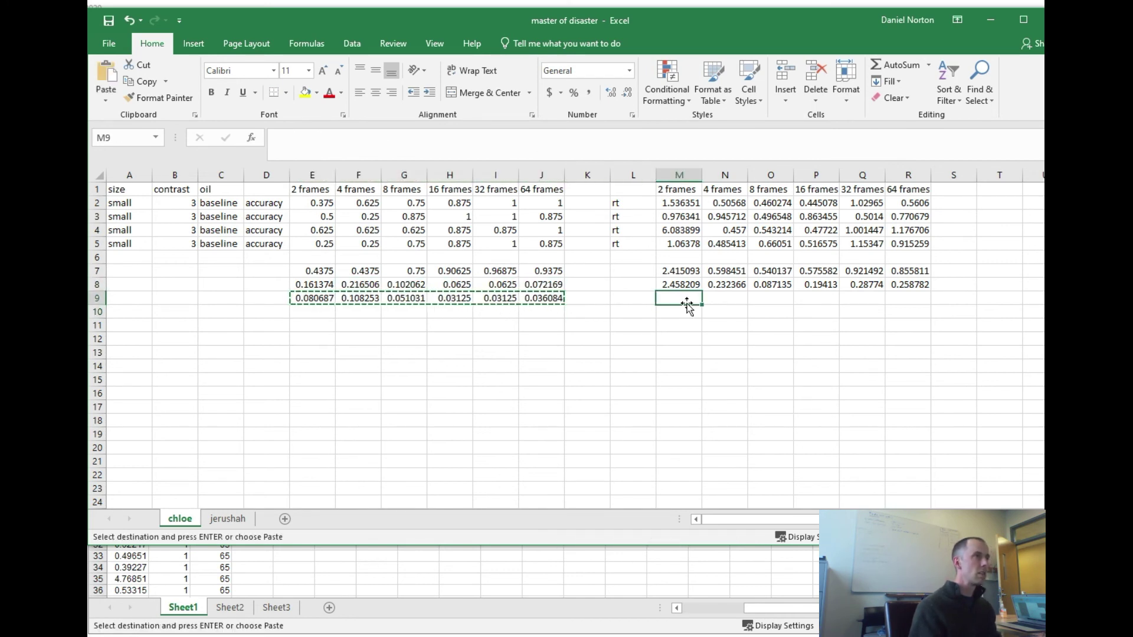
key(ctrl+v)
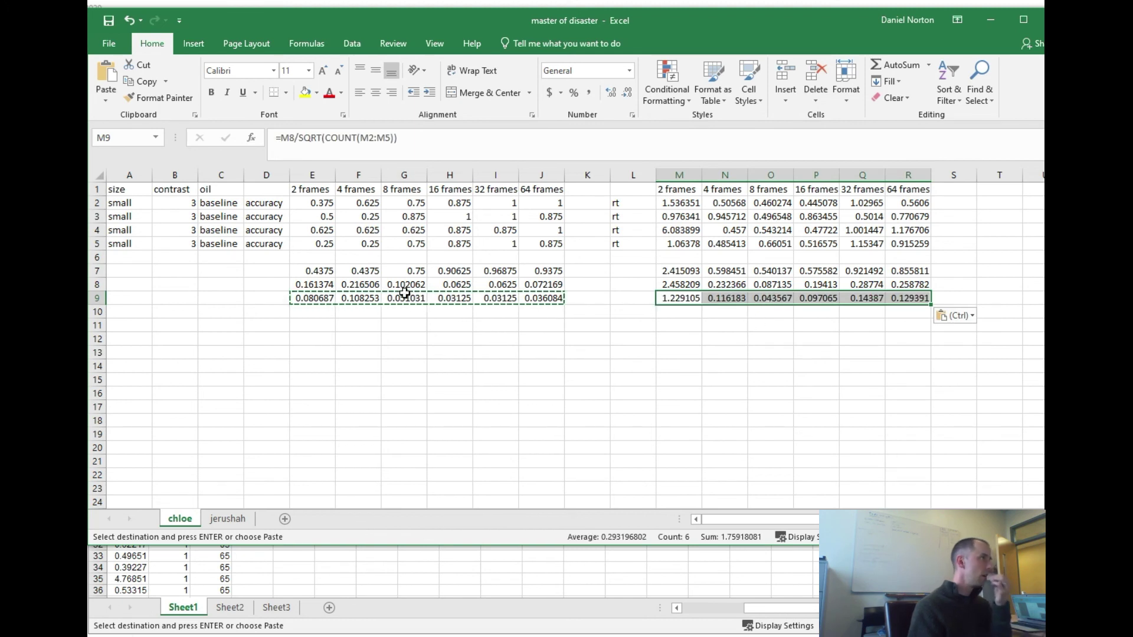
Label the accuracy summary rows in D7:D9 as avg, stdev and stderr
drag(311, 274, 555, 301)
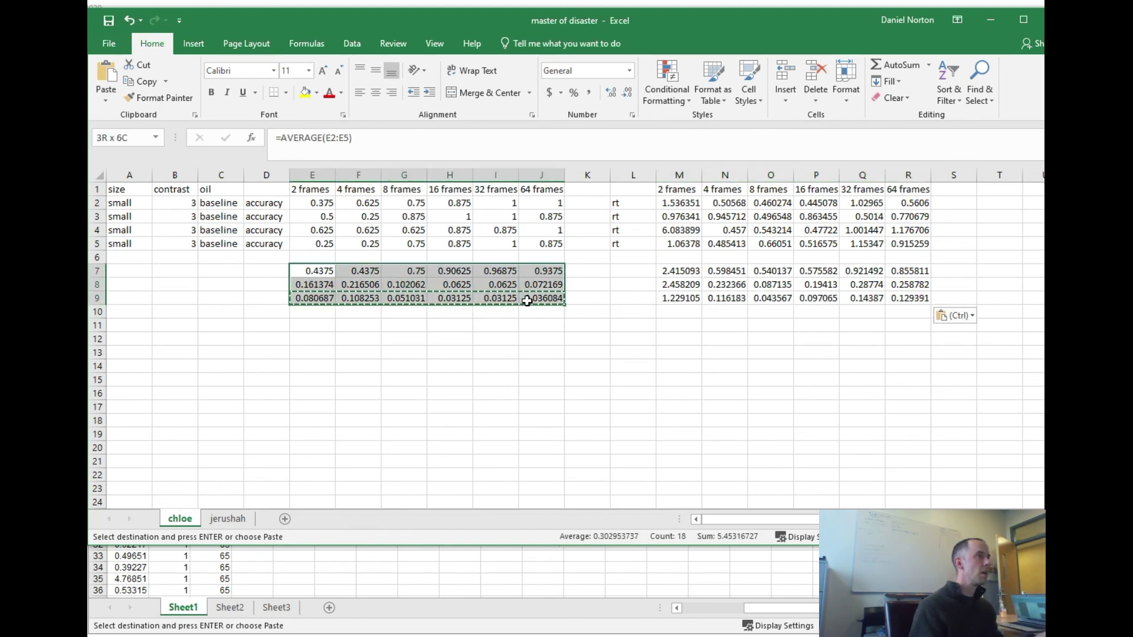
click(270, 272)
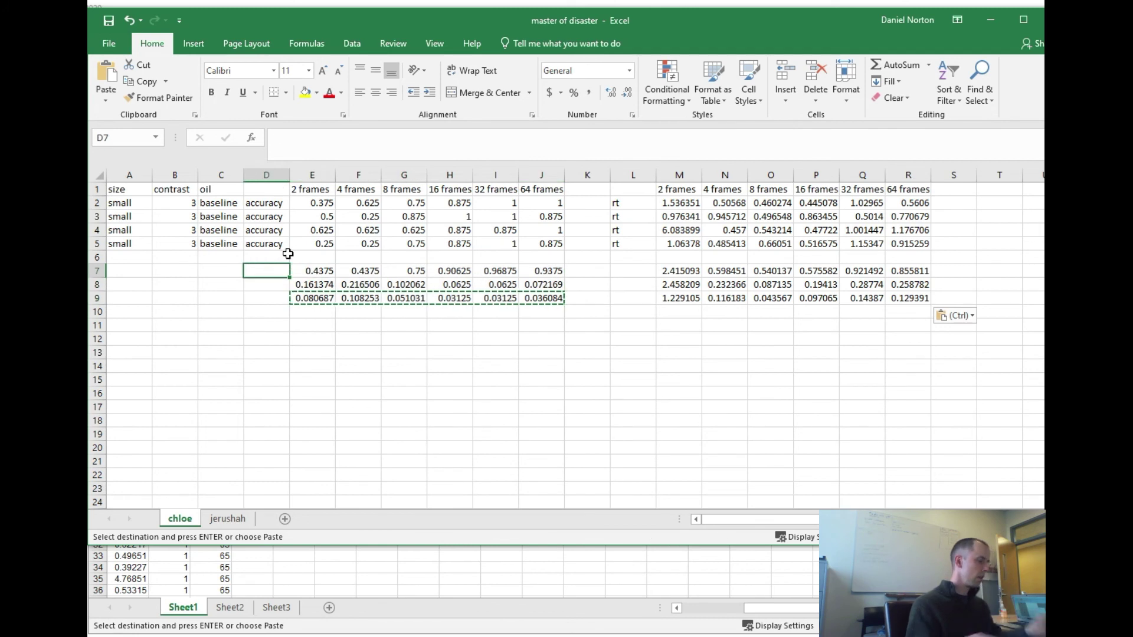
text(aV)
key(BackSpace)
key(BackSpace)
key(BackSpace)
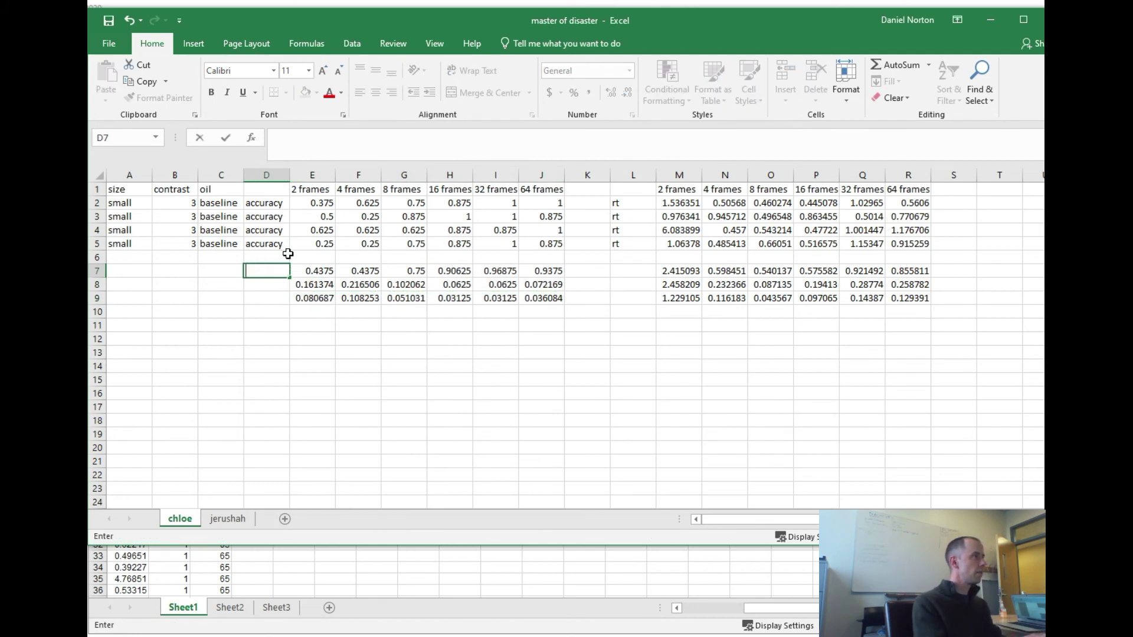
text(avg)
key(Tab)
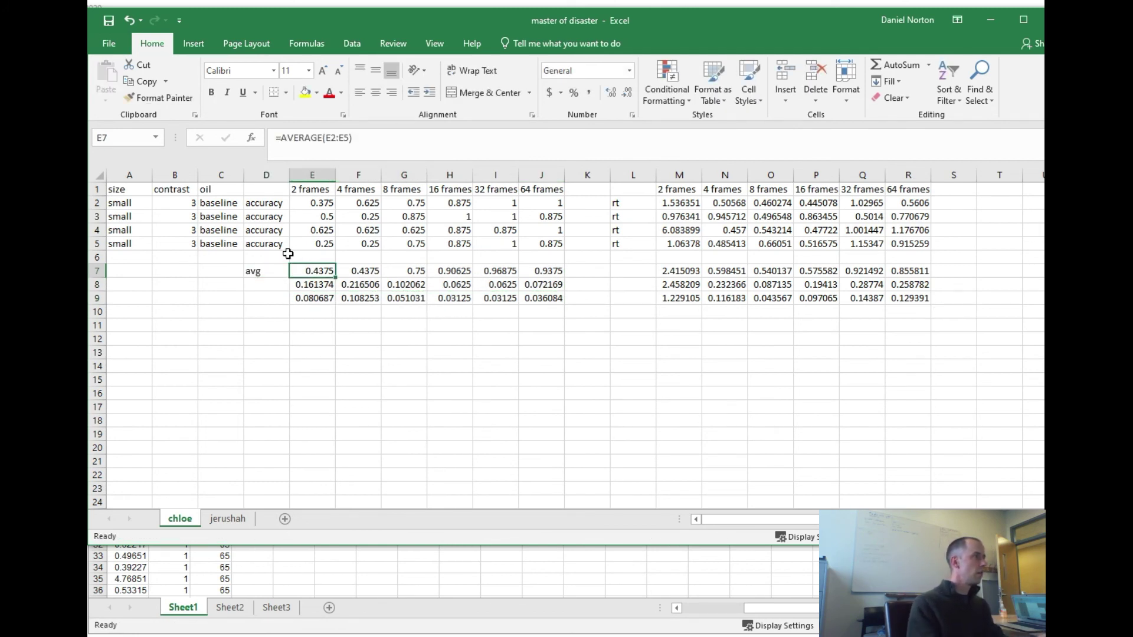
key(Return)
text(stdev)
key(Return)
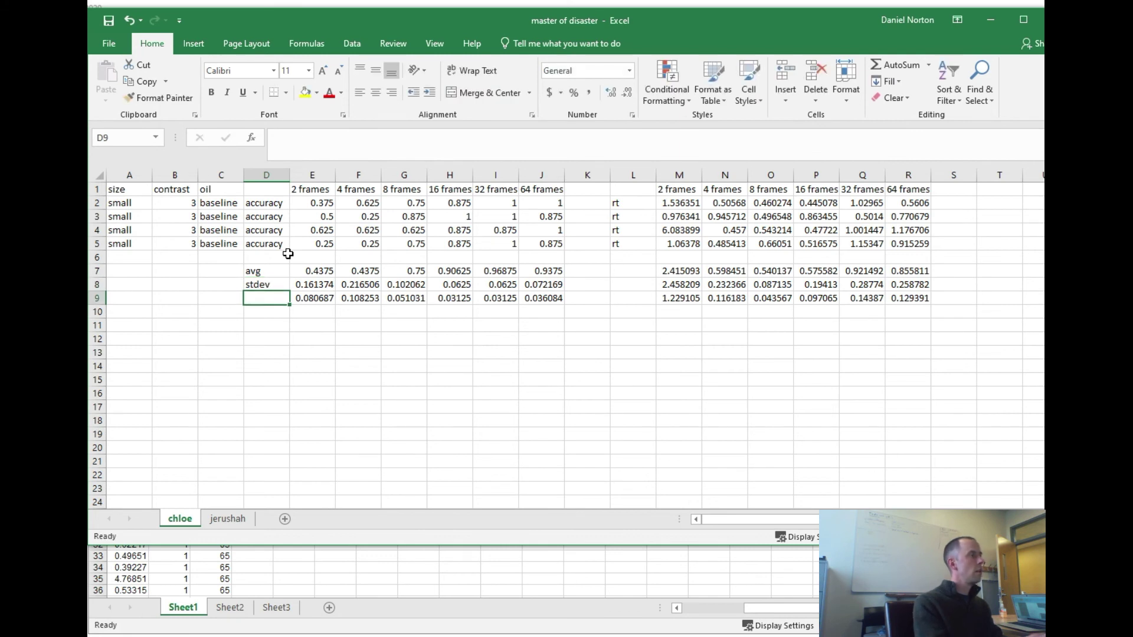
text(stderr)
key(Return)
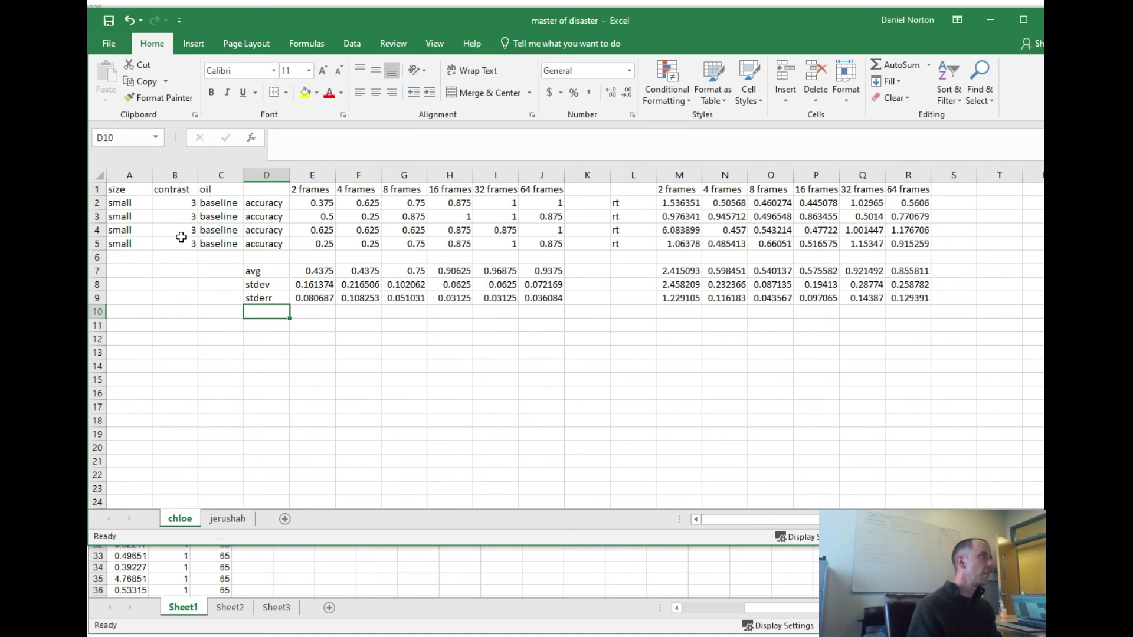
drag(135, 206, 896, 292)
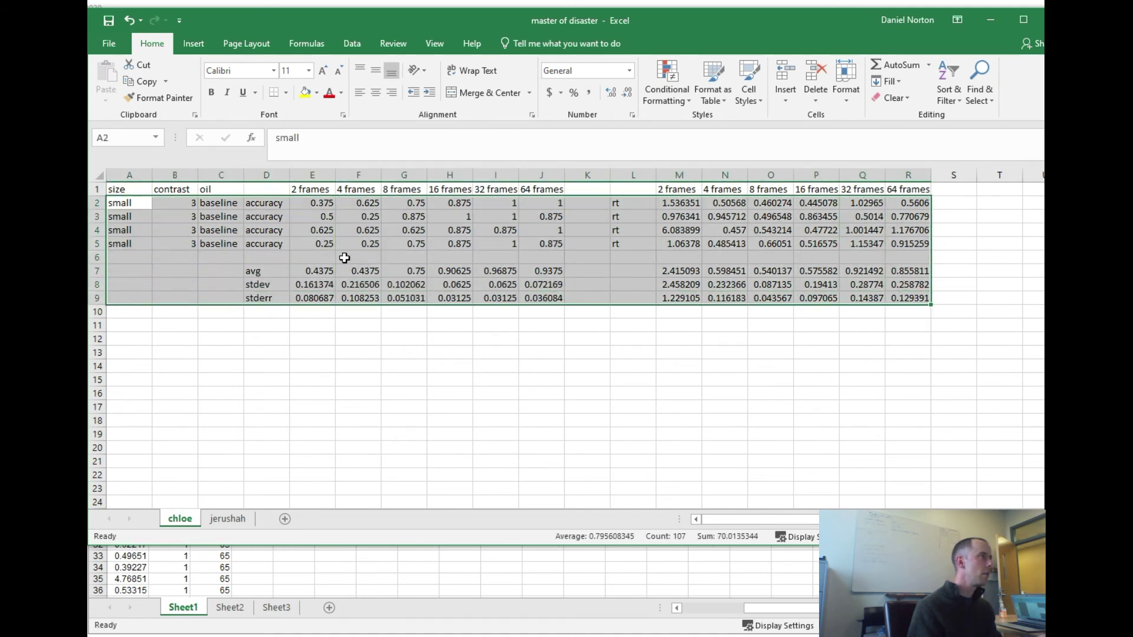
click(128, 315)
click(128, 326)
click(128, 337)
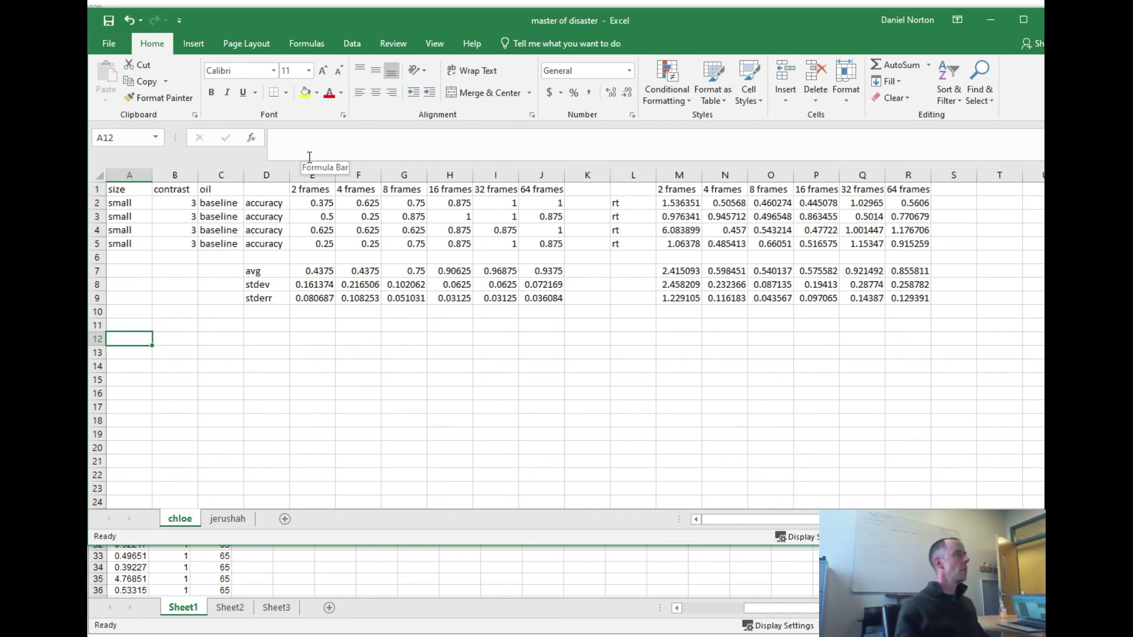
Copy the small, 3, baseline condition values from A2:C2 into A7:C9 beside the summary labels
drag(116, 200, 223, 203)
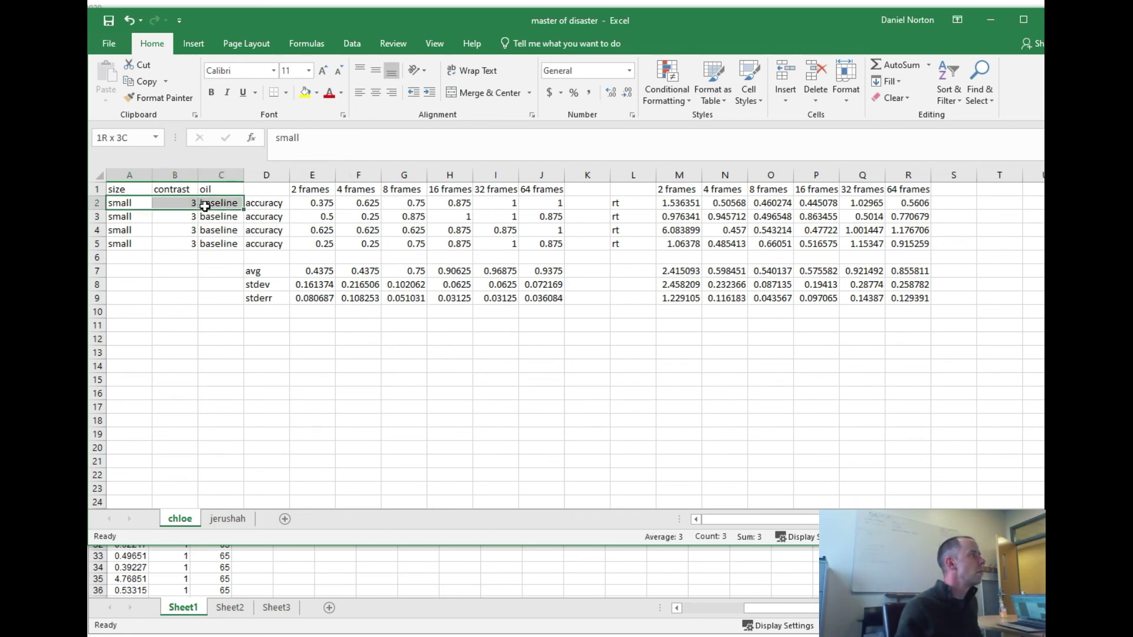
key(ctrl+c)
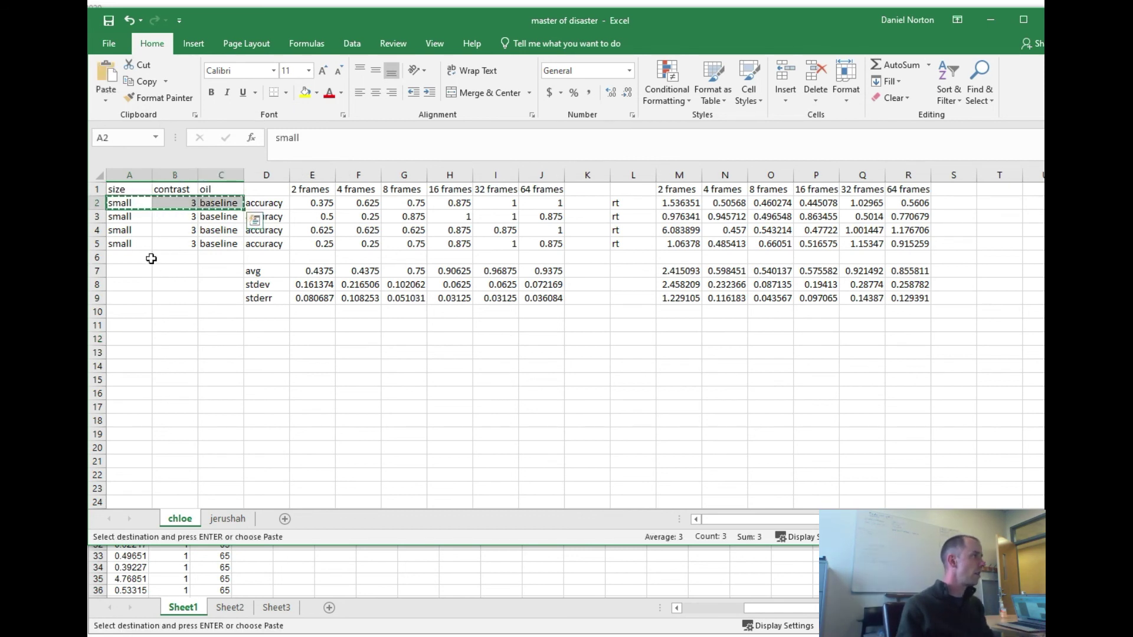
click(121, 271)
key(ctrl+v)
click(120, 284)
key(ctrl+v)
click(117, 298)
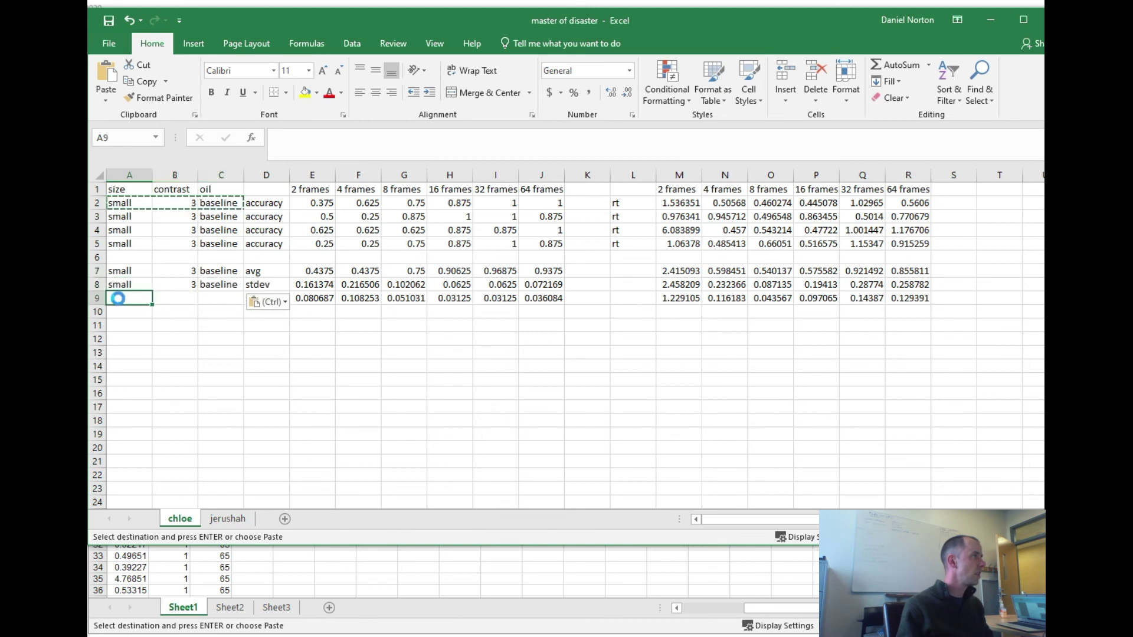
key(ctrl+v)
click(204, 300)
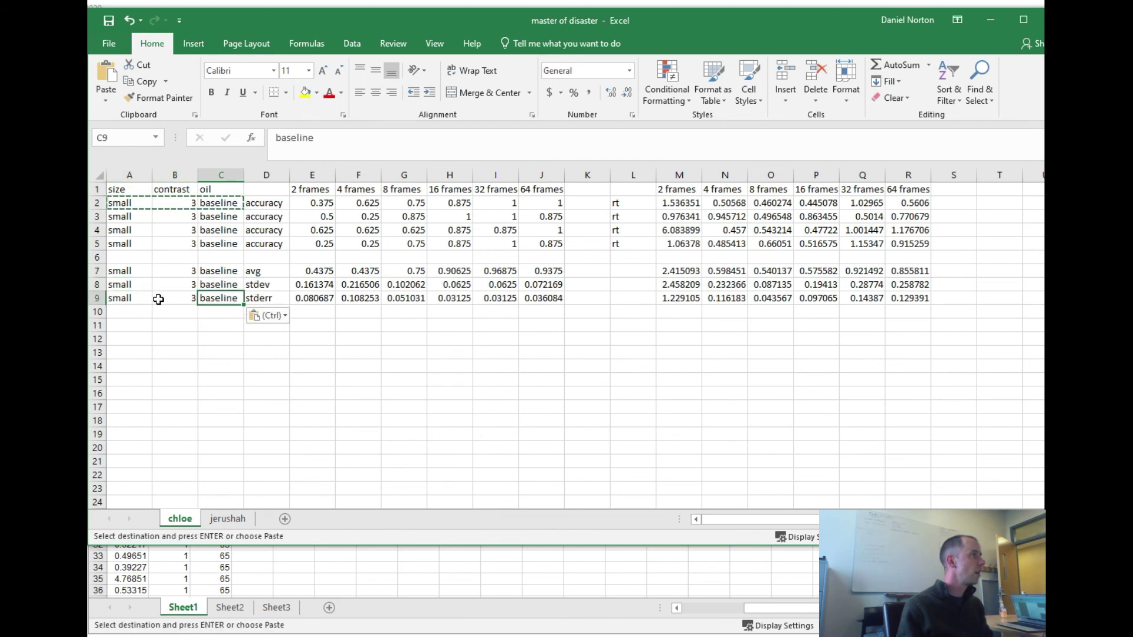
click(127, 299)
drag(121, 203, 927, 300)
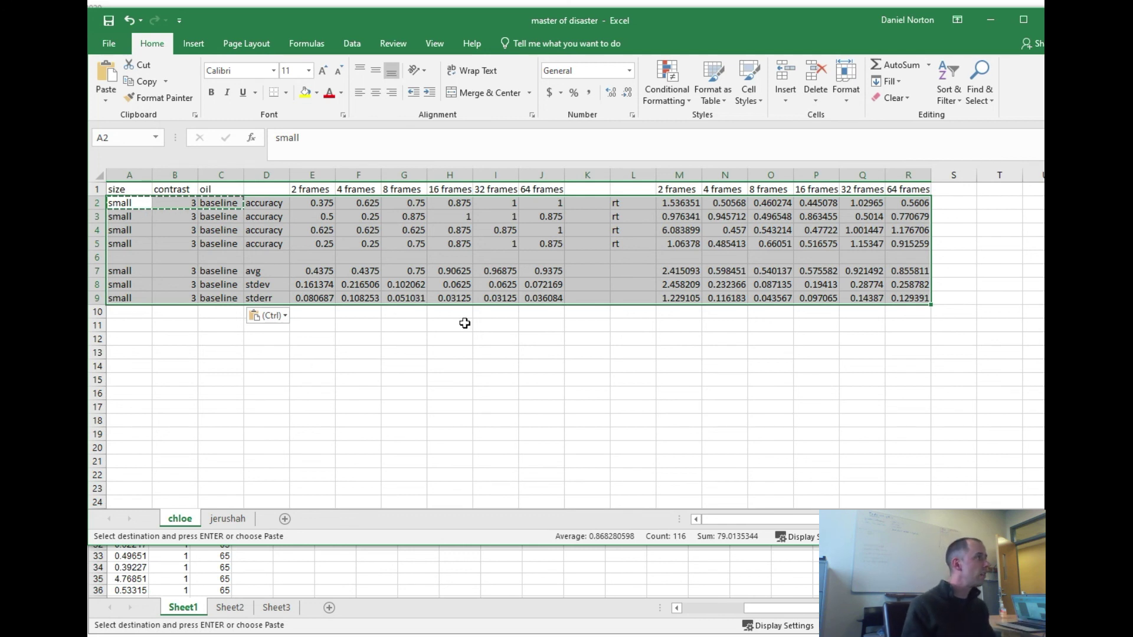
click(510, 392)
click(487, 338)
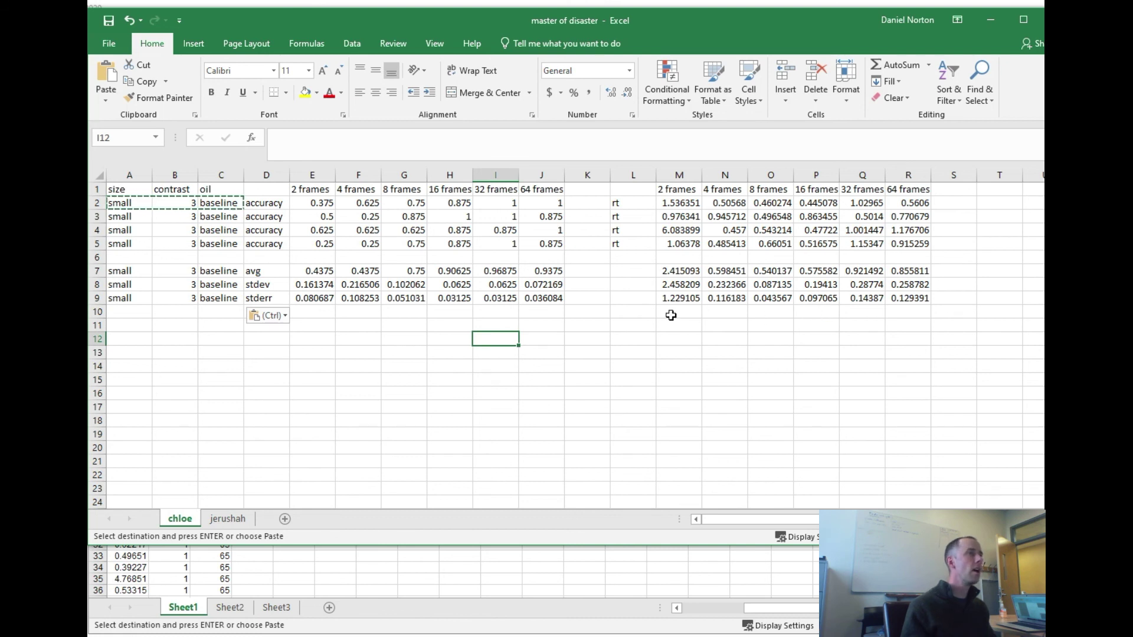
click(632, 272)
click(633, 299)
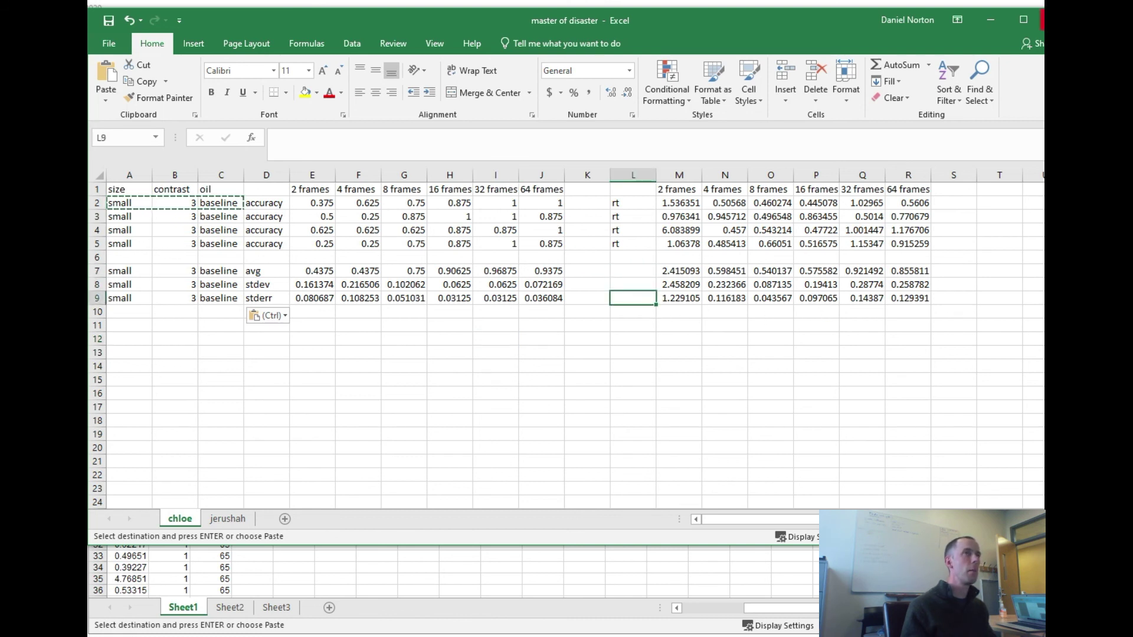